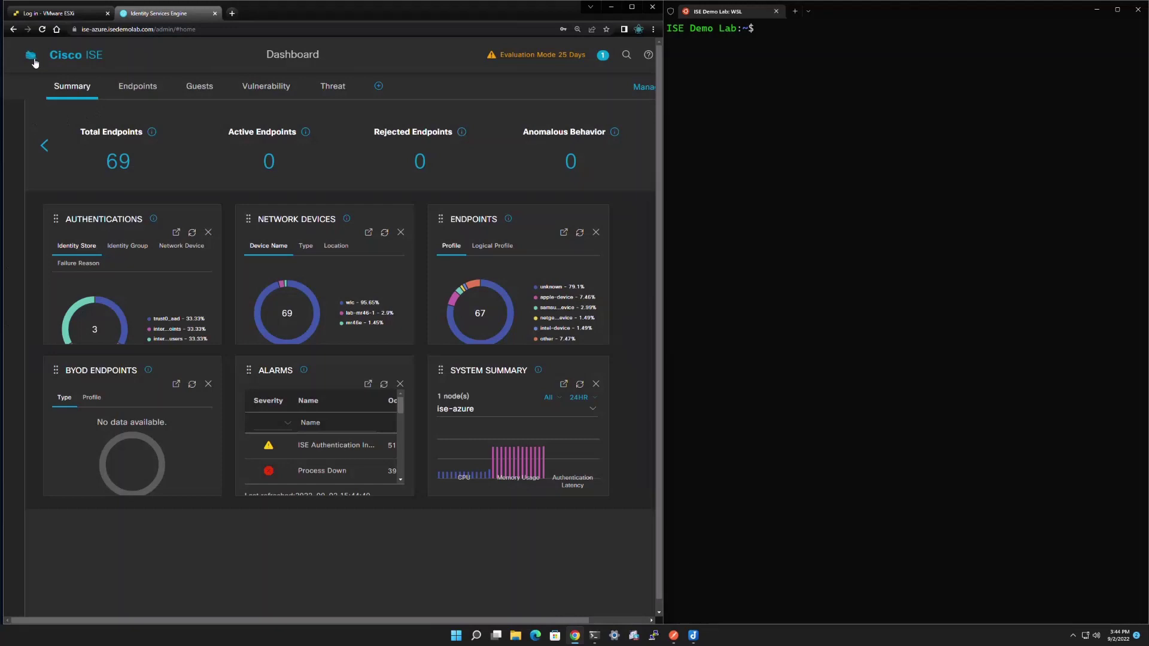
- Open the API service settings in the system administration settings and check the ERS and Open API options
click(31, 55)
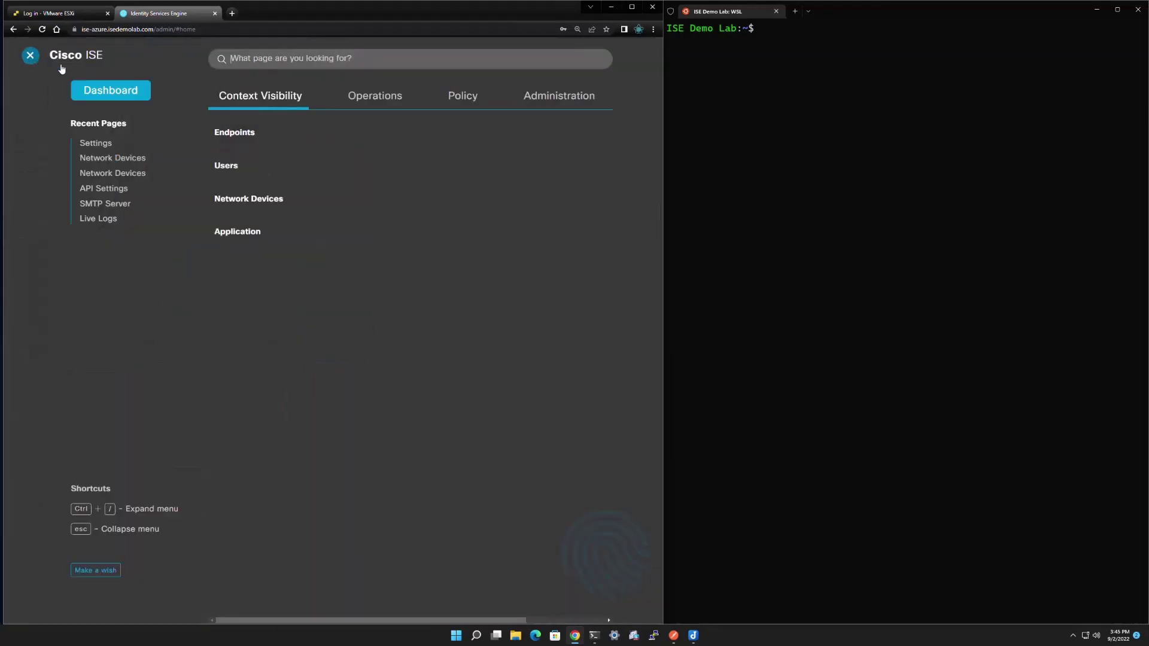
click(538, 108)
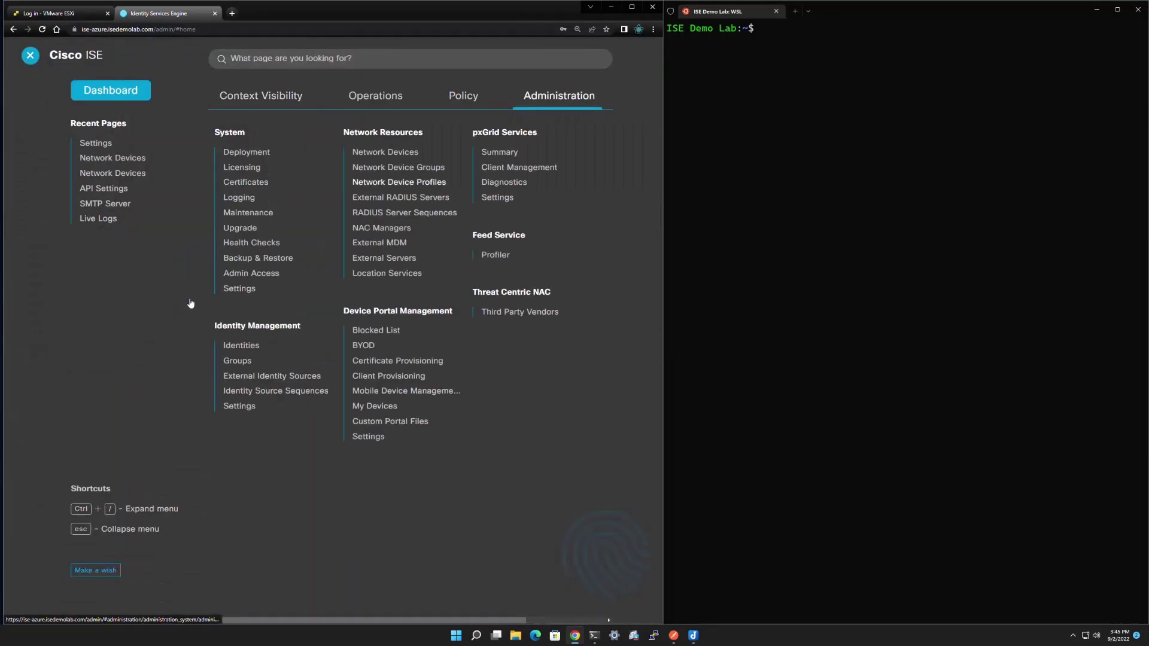
click(241, 290)
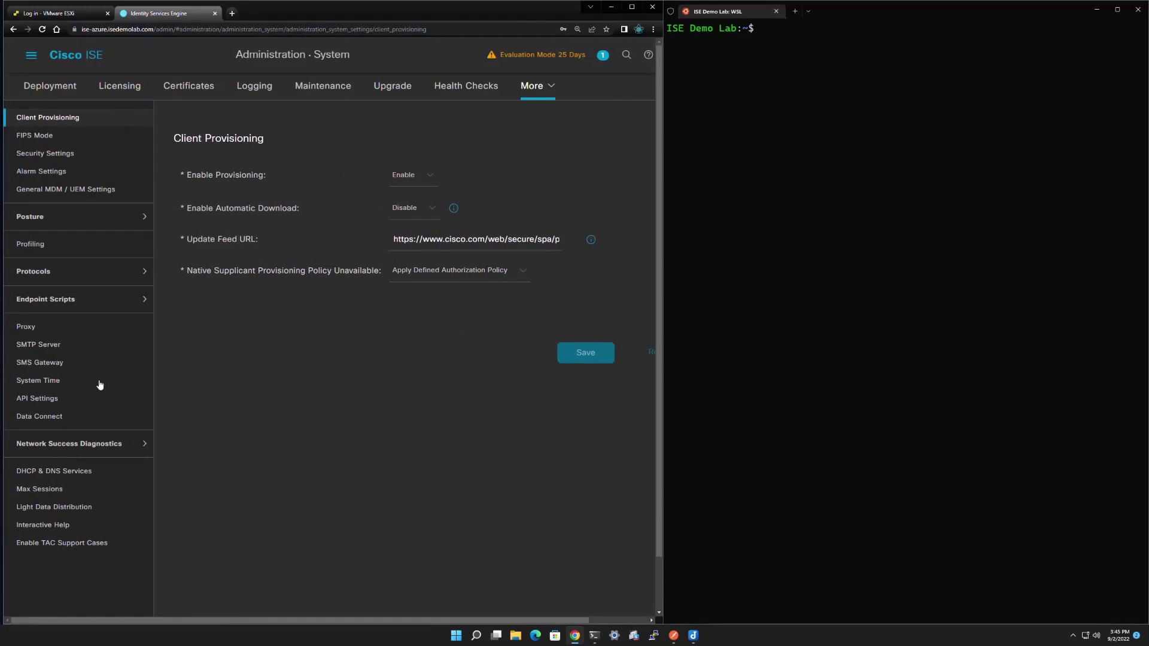
click(48, 402)
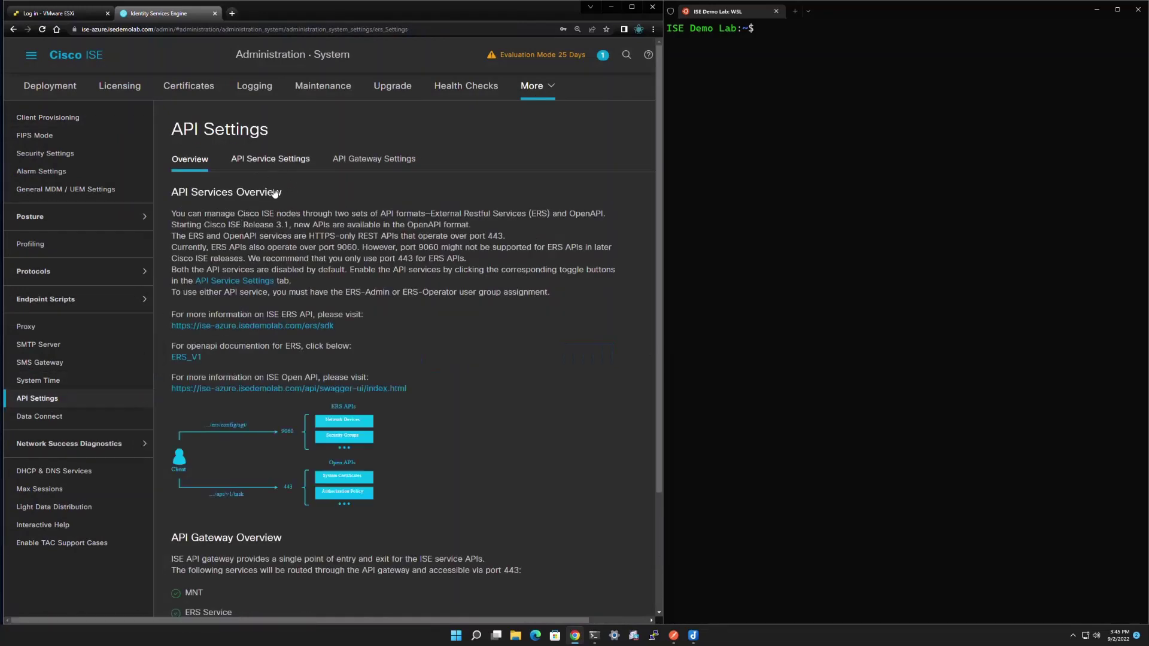
click(273, 160)
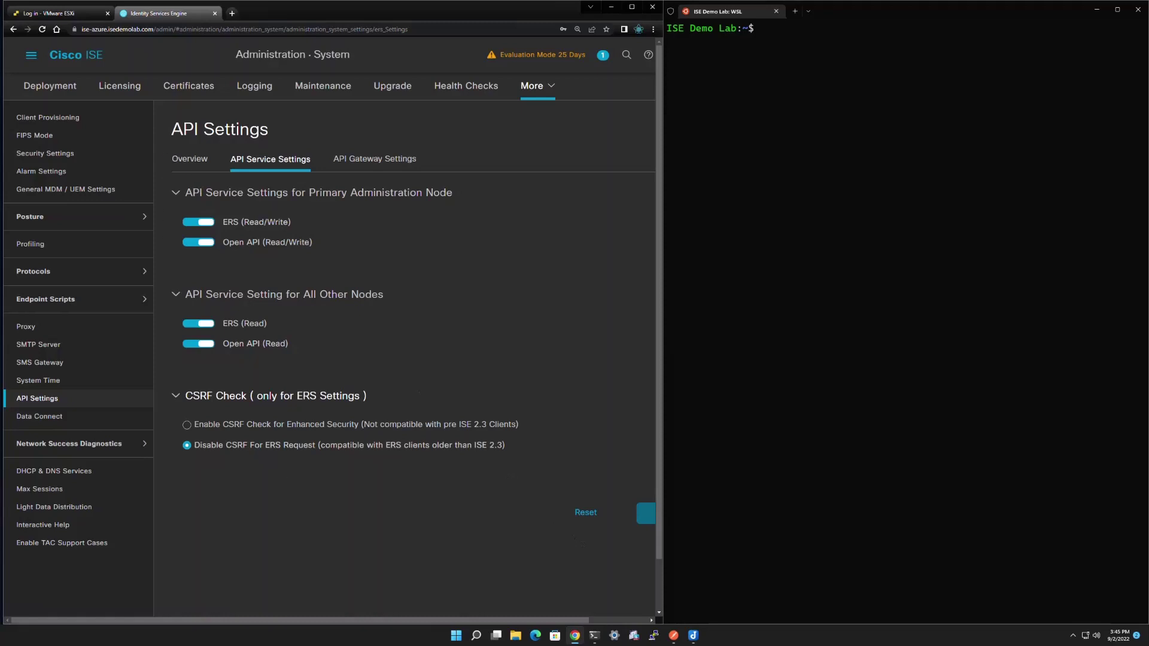
- Check the curl command in the Joplin ERS Requests note, then run sudo apt install curl in the WSL terminal, entering the sudo password
click(693, 636)
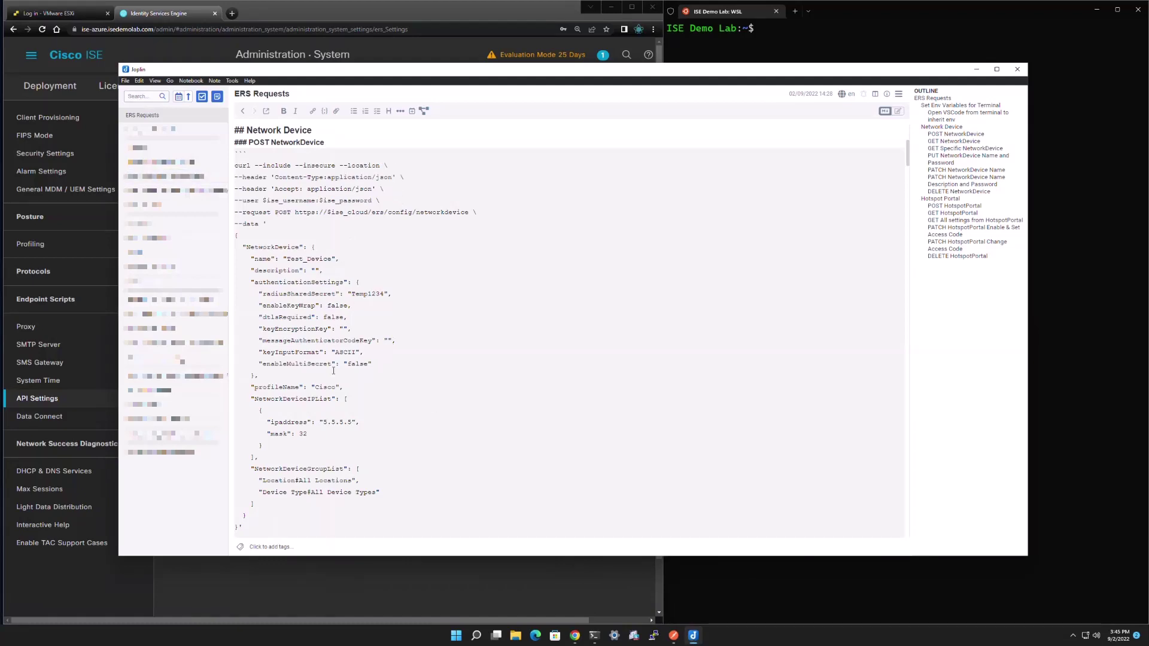
drag(234, 166, 251, 166)
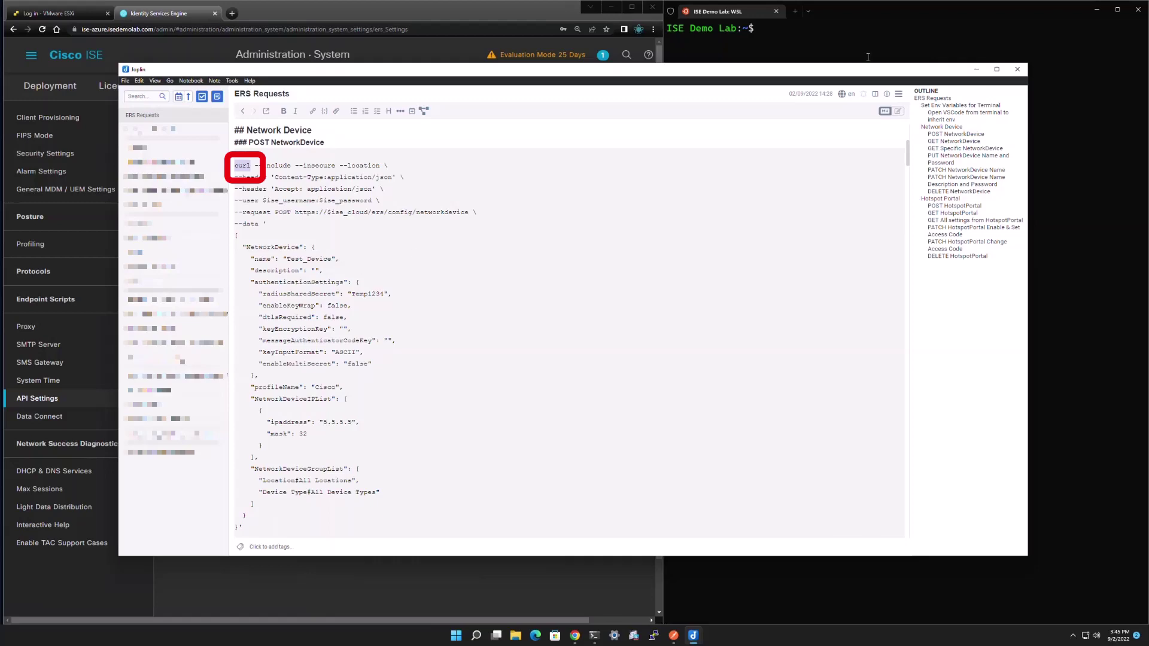
click(819, 39)
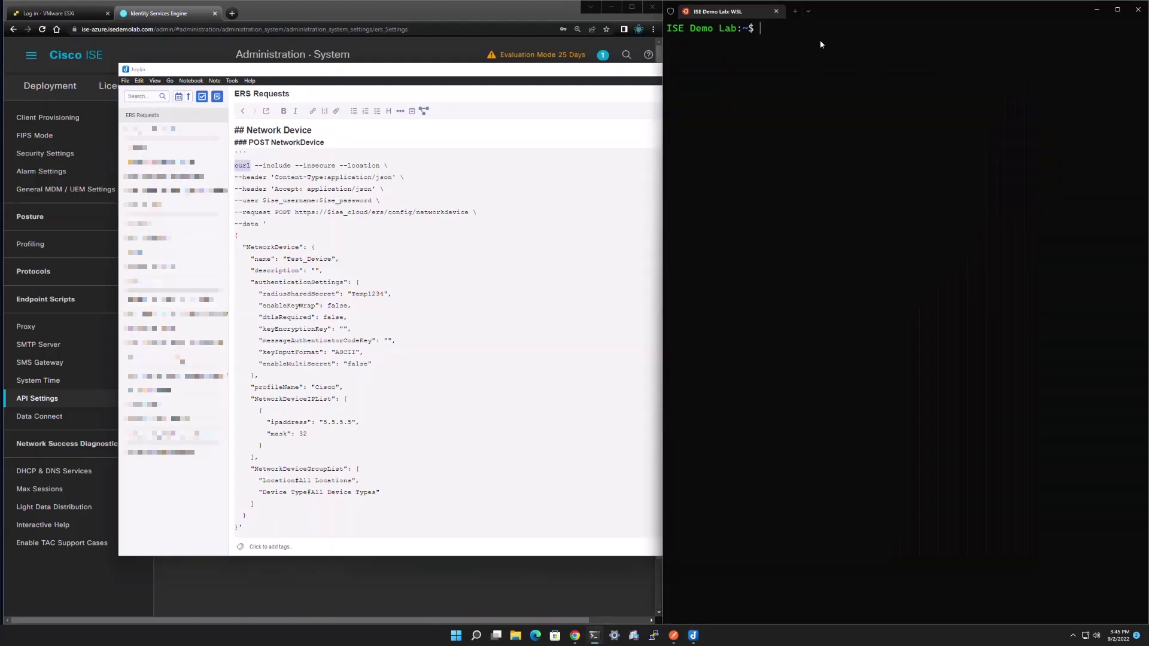
text(so)
key(BackSpace)
text(udo apt install curl)
key(Return)
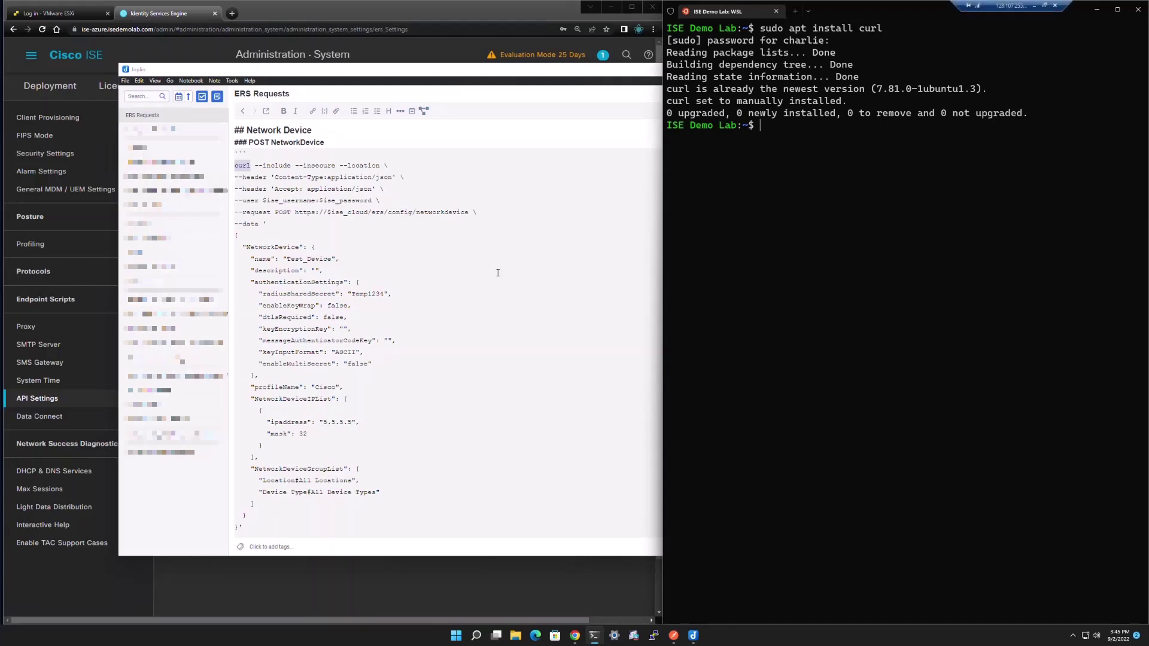
- Switch to Cisco ISE in the browser and show the Network Devices list under Network Resources administration
click(31, 54)
click(385, 152)
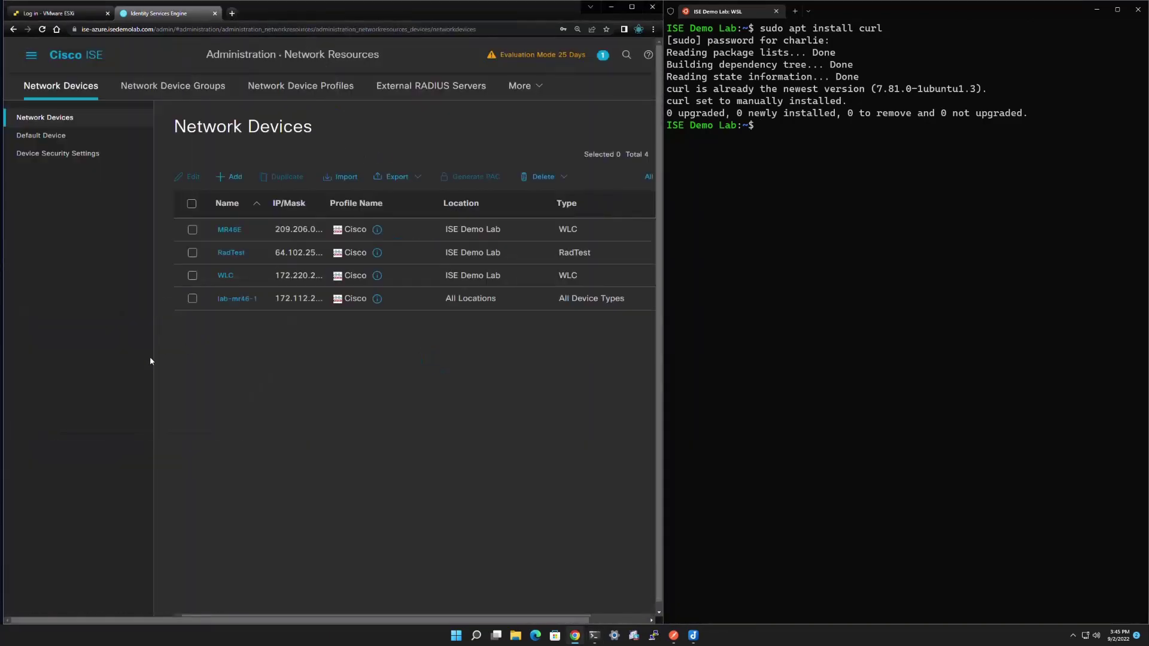
click(159, 356)
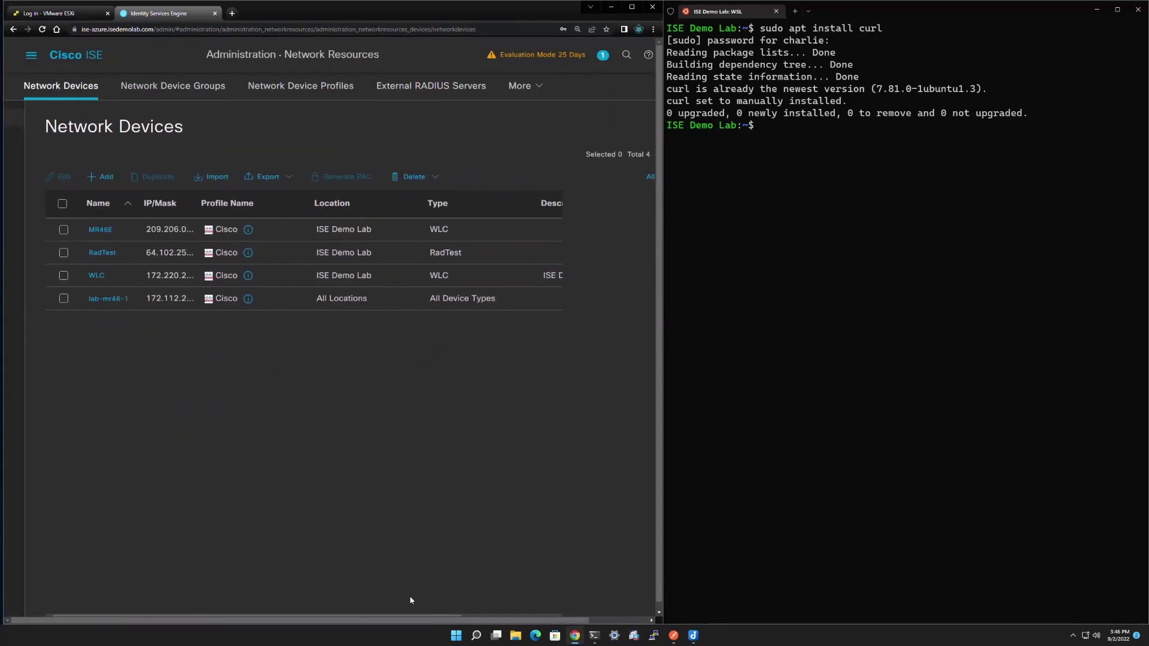
- Run the Joplin note's POST NetworkDevice request in the terminal to create Test_Device at 5.5.5.5/32 with its RADIUS shared secret, and check the response status
click(693, 636)
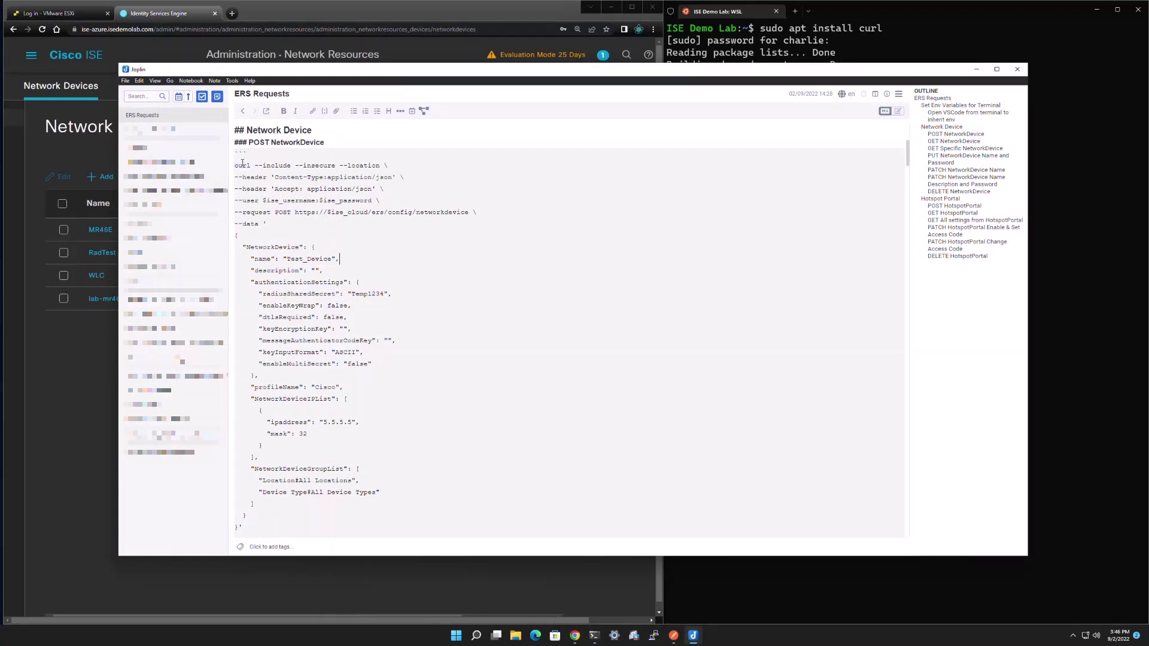
drag(235, 165, 239, 445)
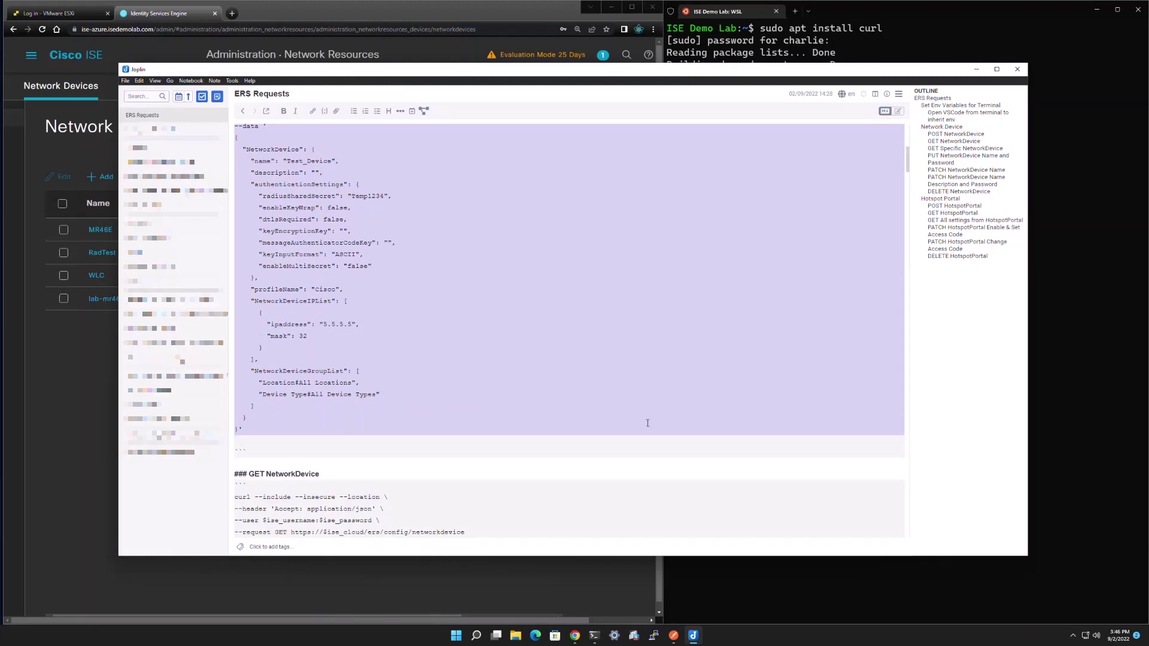
right_click(1083, 458)
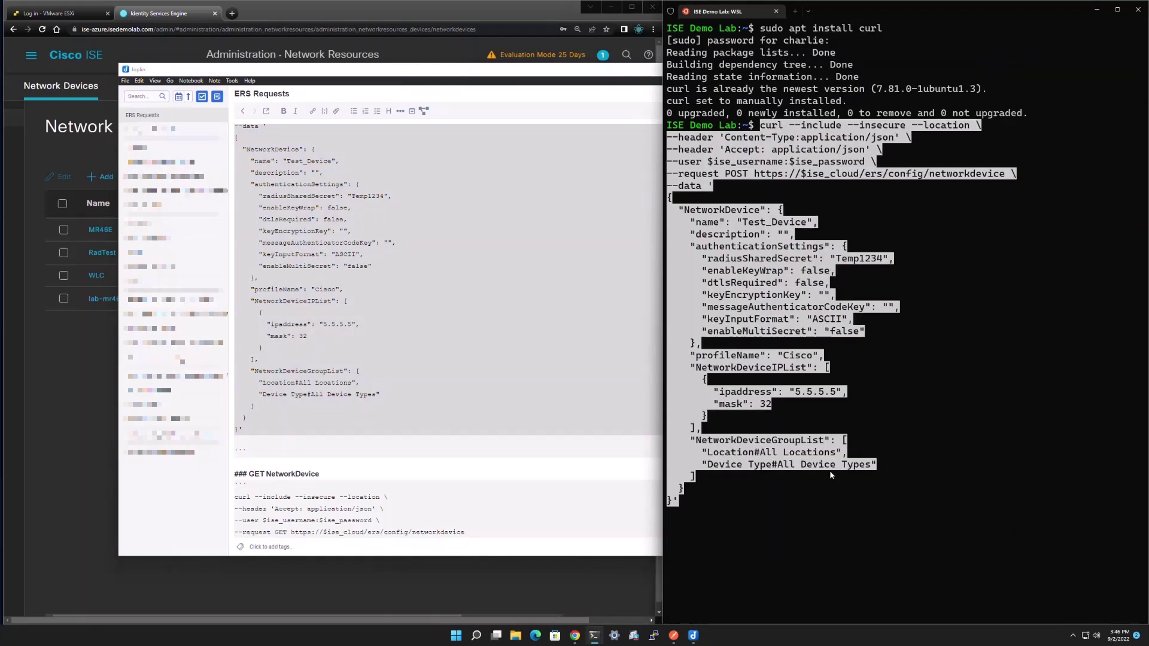
key(Return)
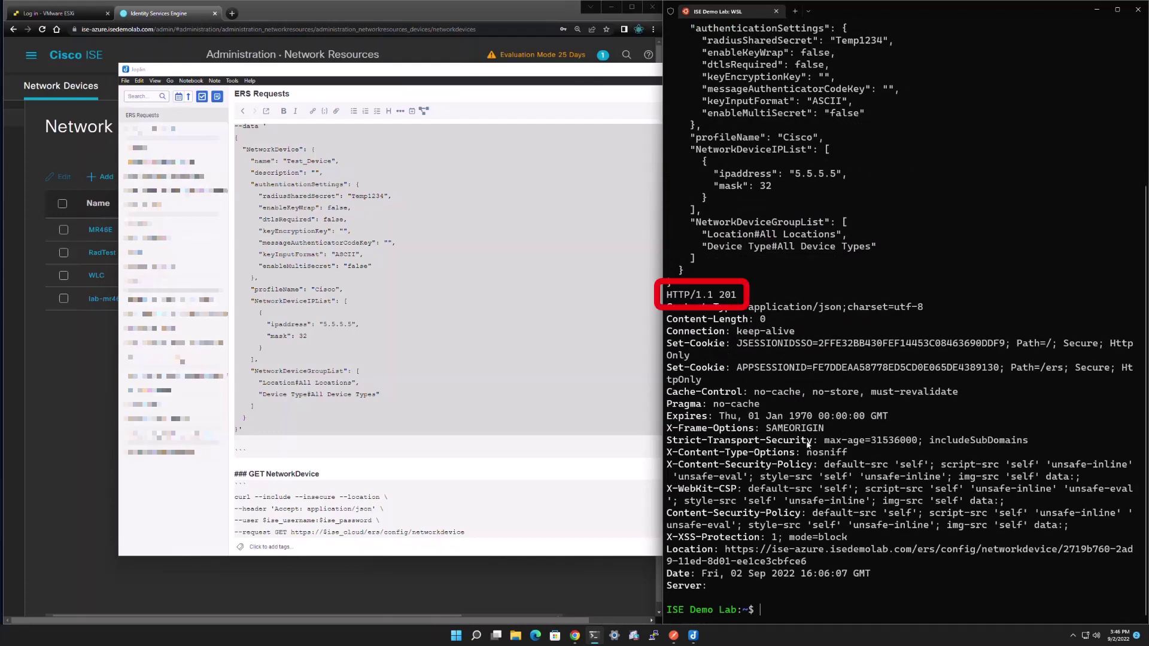
drag(743, 296, 667, 296)
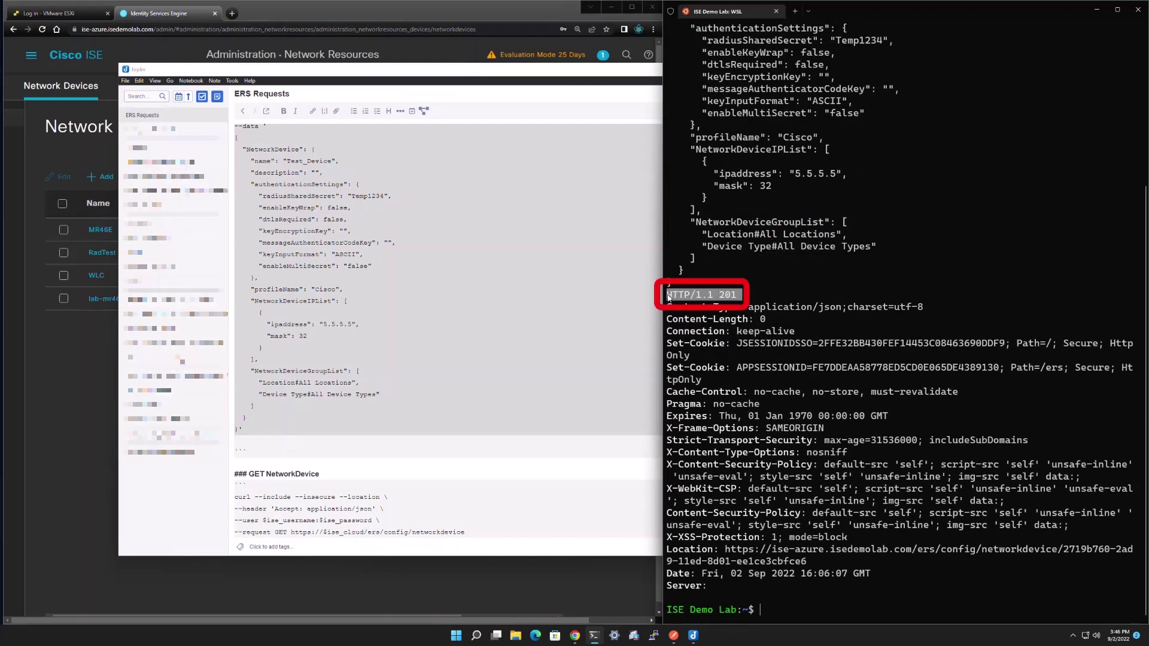
- Return to Cisco ISE in the browser and refresh the Network Devices list
click(474, 583)
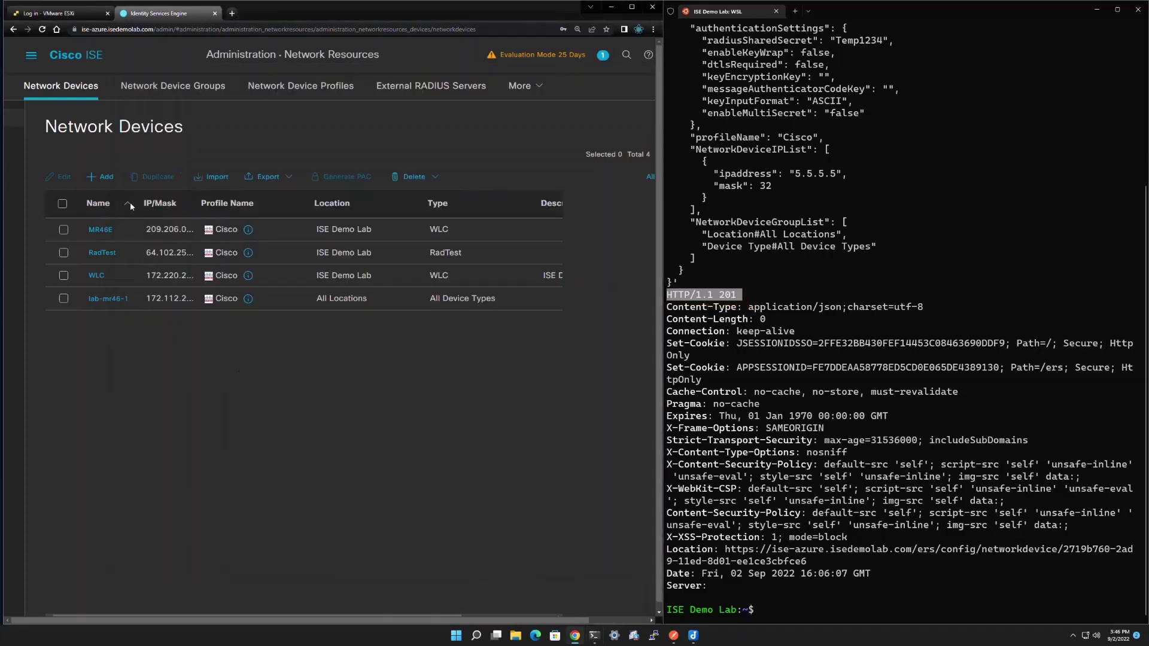
drag(582, 623, 604, 623)
click(639, 154)
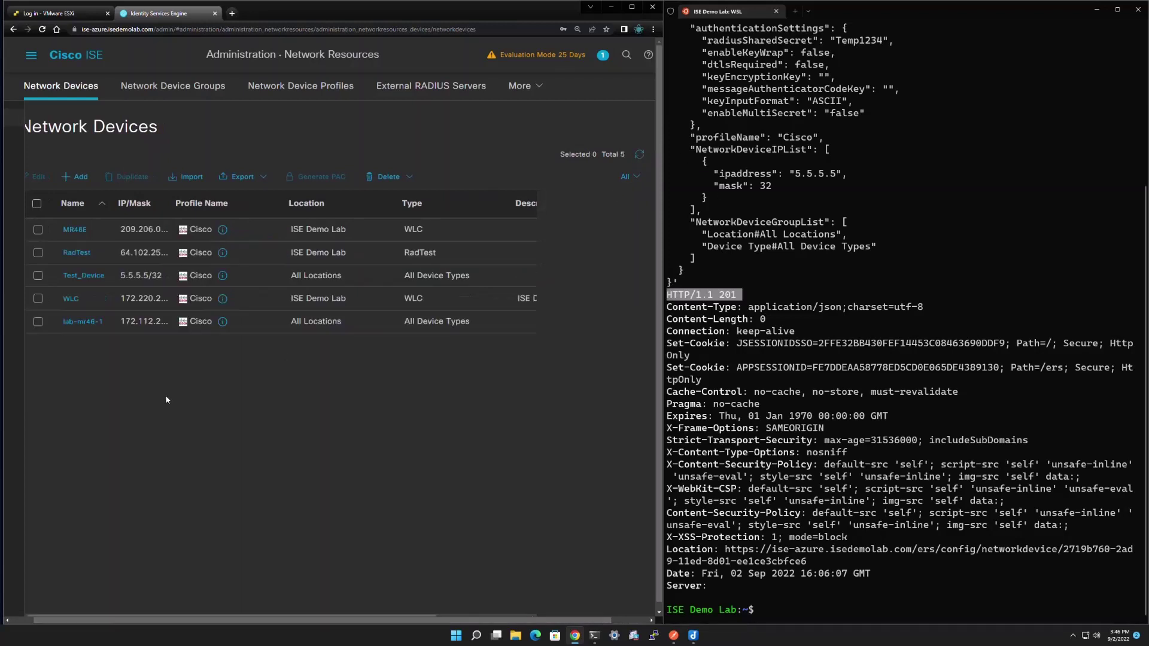
- Open Test_Device, reveal its RADIUS shared secret to compare with the request, and return to the device list discarding changes
click(80, 277)
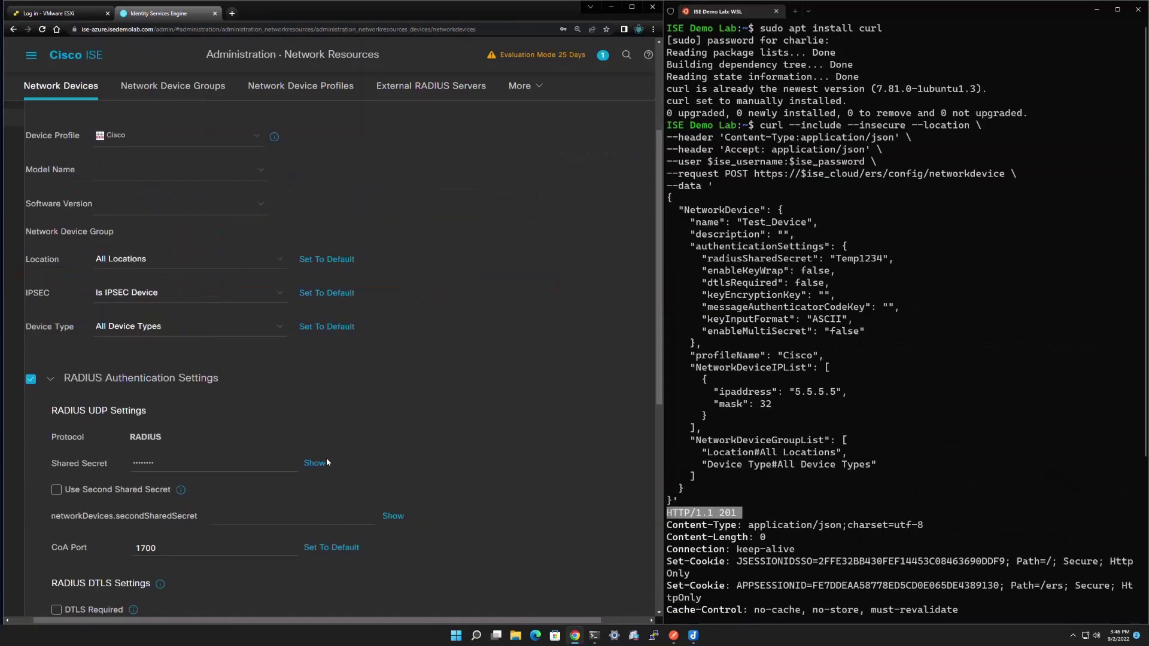
click(314, 465)
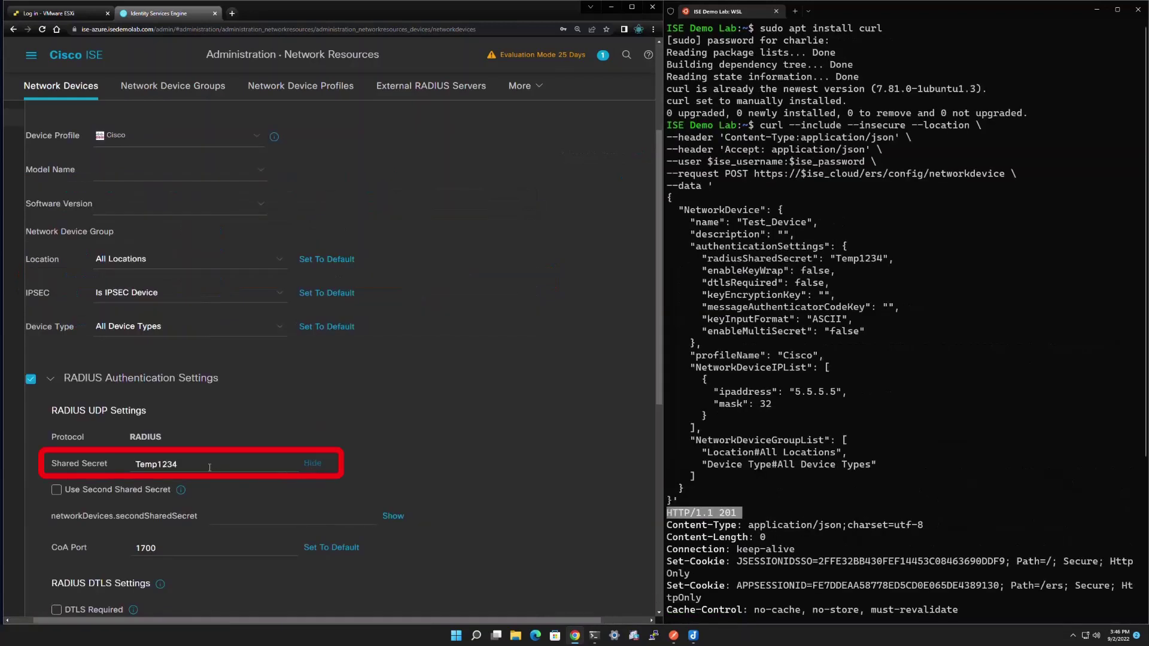
drag(888, 259, 831, 266)
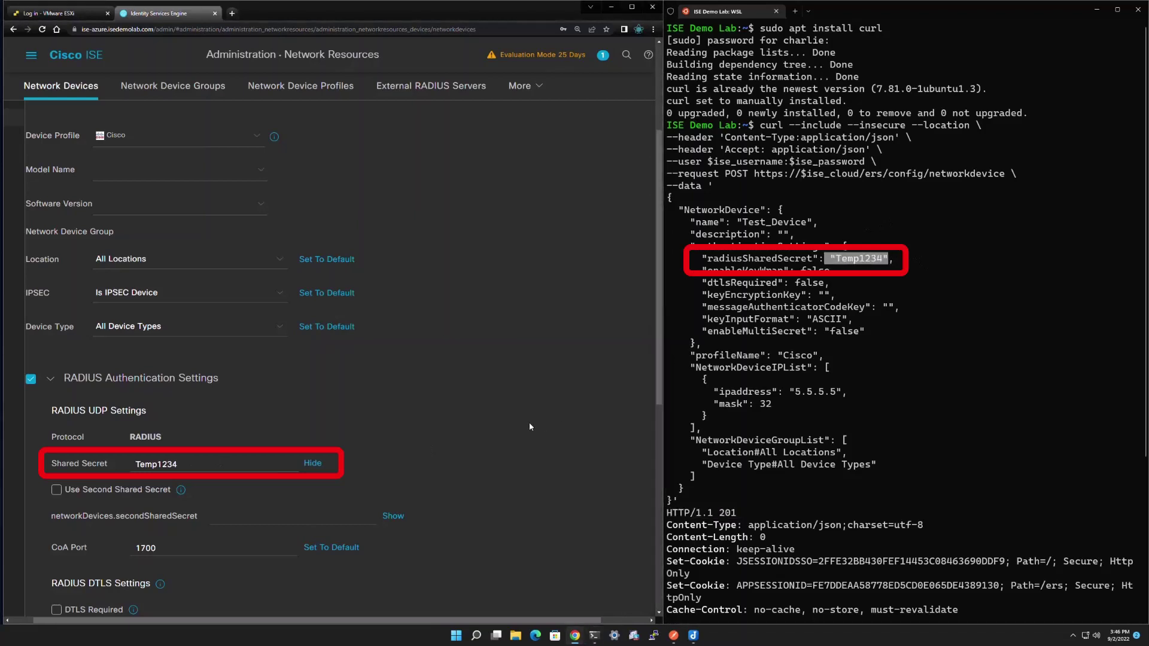
click(56, 91)
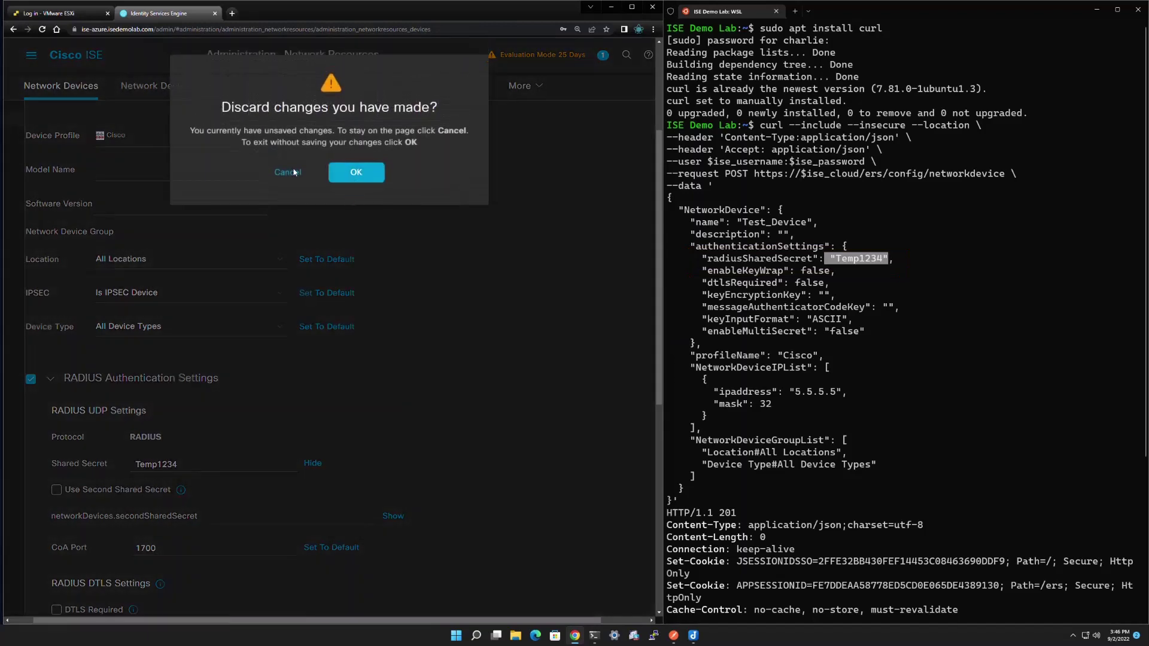
click(356, 173)
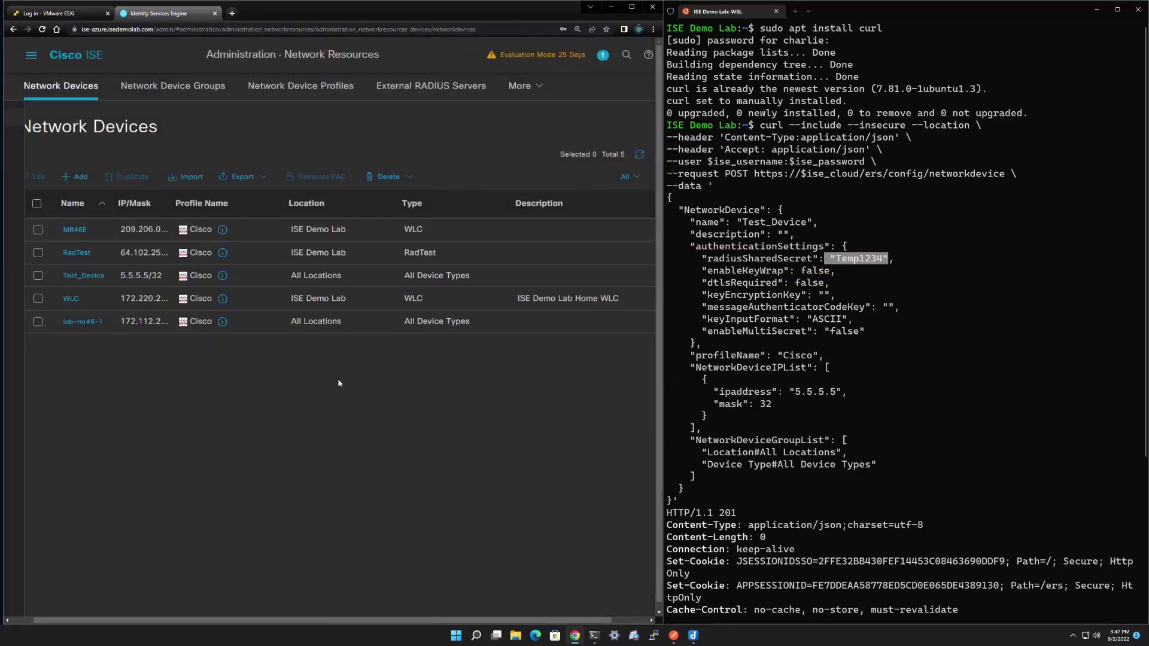
- Copy the GET NetworkDevice curl request from the Joplin ERS Requests note and run it in the WSL terminal
click(914, 553)
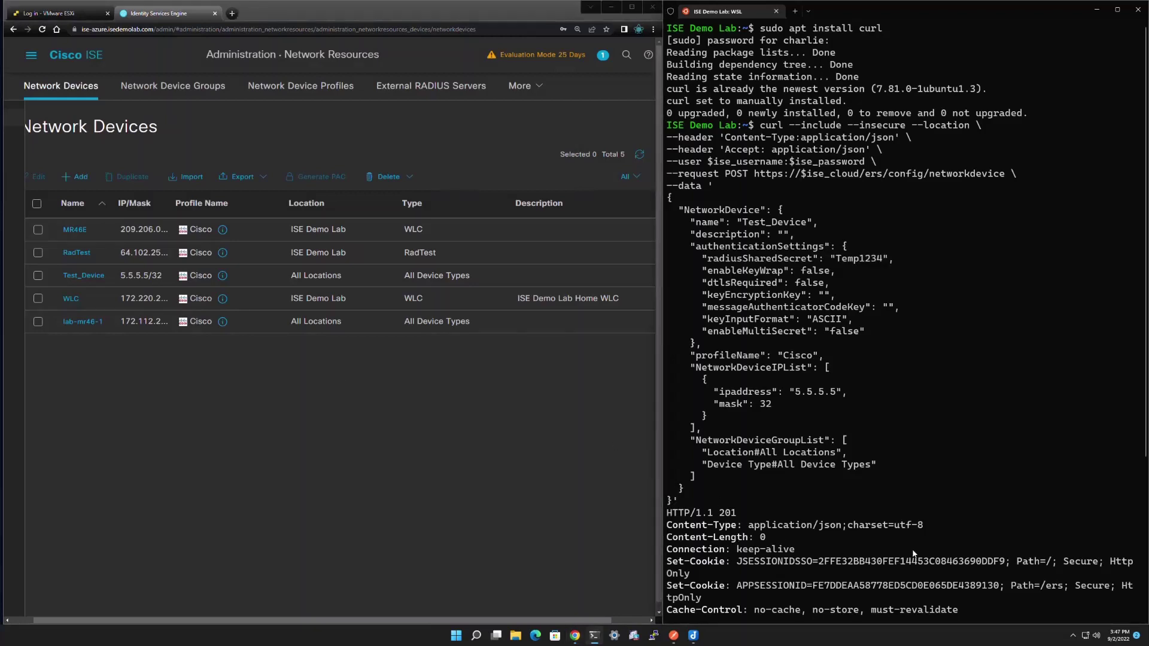
scroll(914, 553, down, 6)
key(Return)
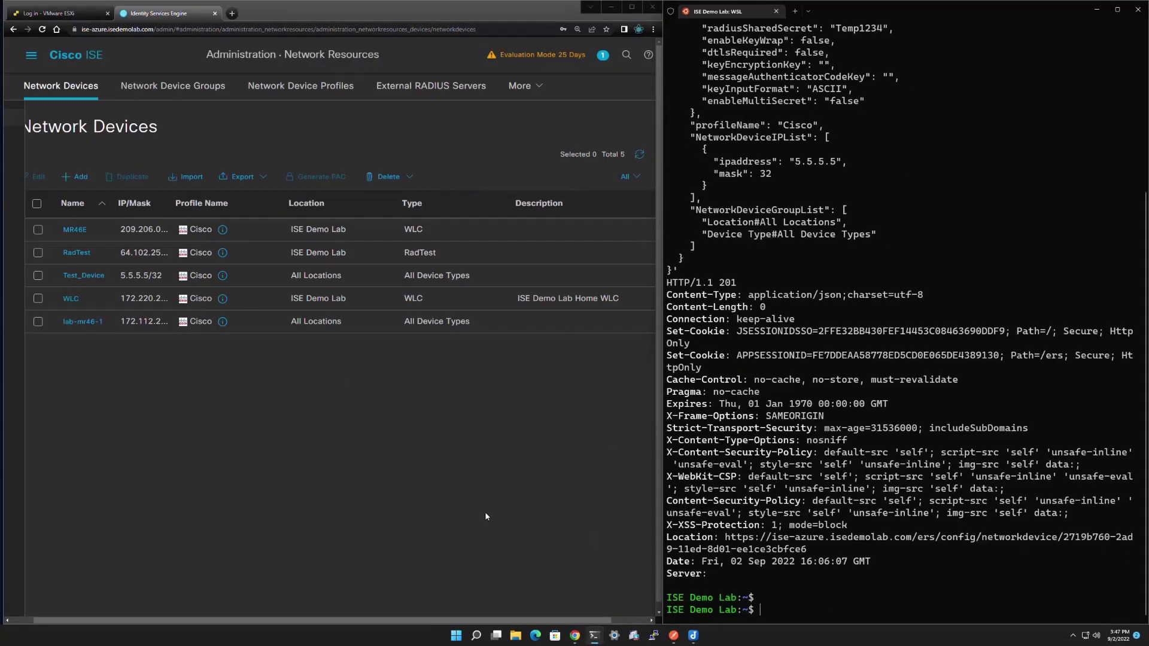
click(692, 635)
scroll(345, 467, down, 3)
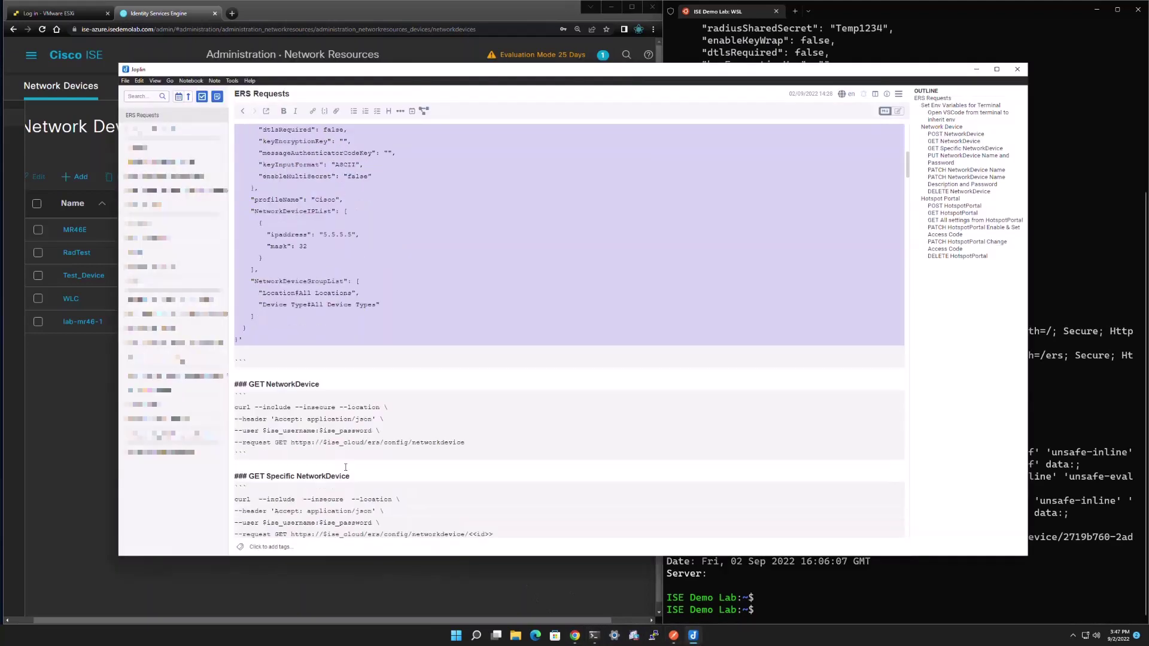
drag(235, 363, 471, 403)
key(ctrl+c)
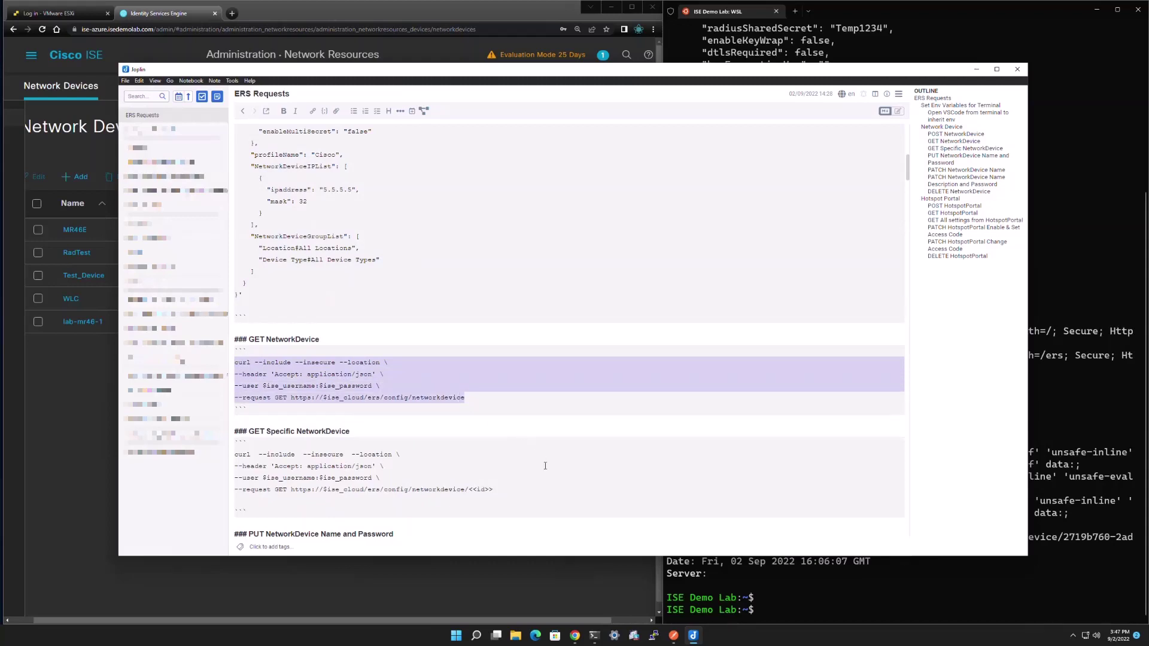
click(649, 576)
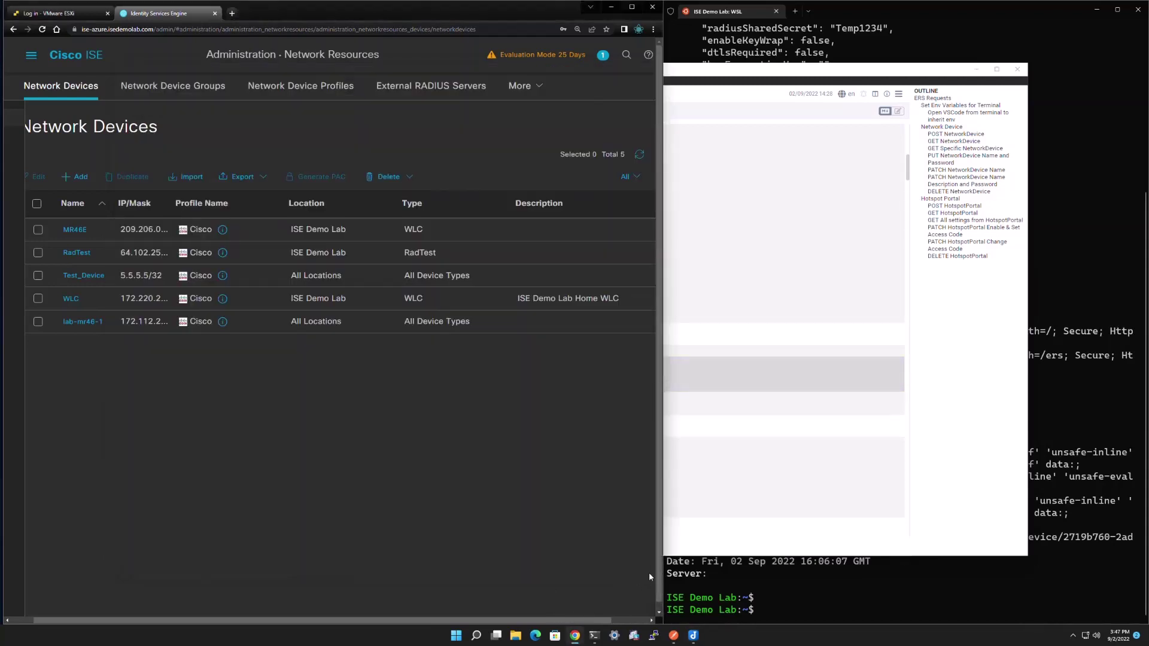
click(867, 588)
key(ctrl+v)
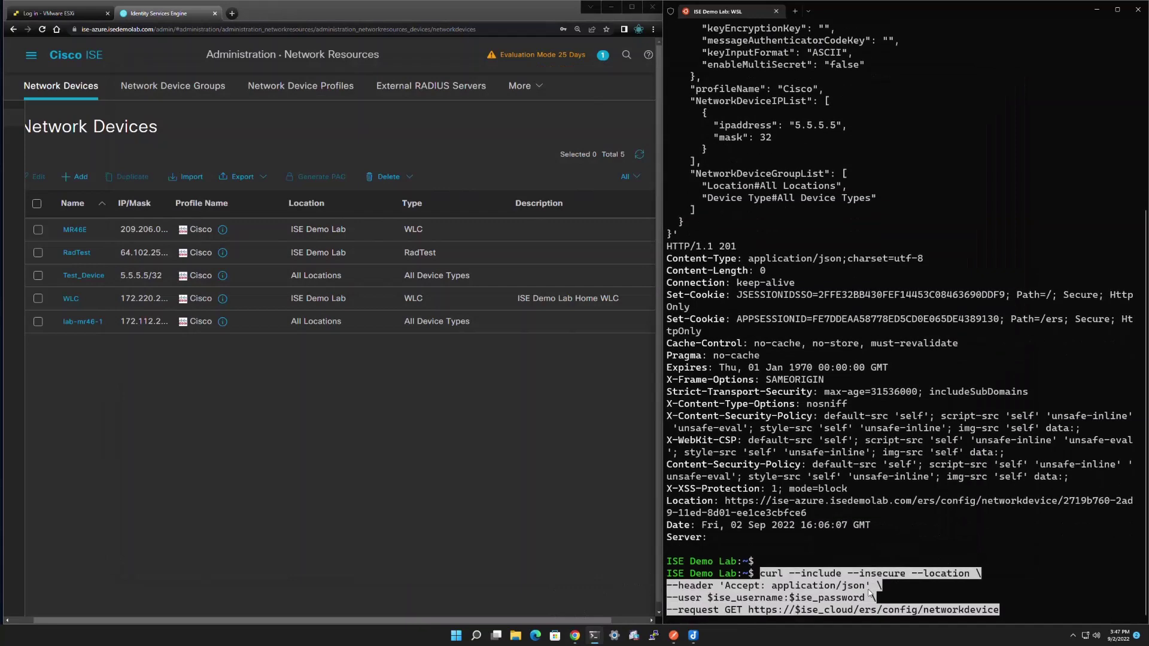
key(Return)
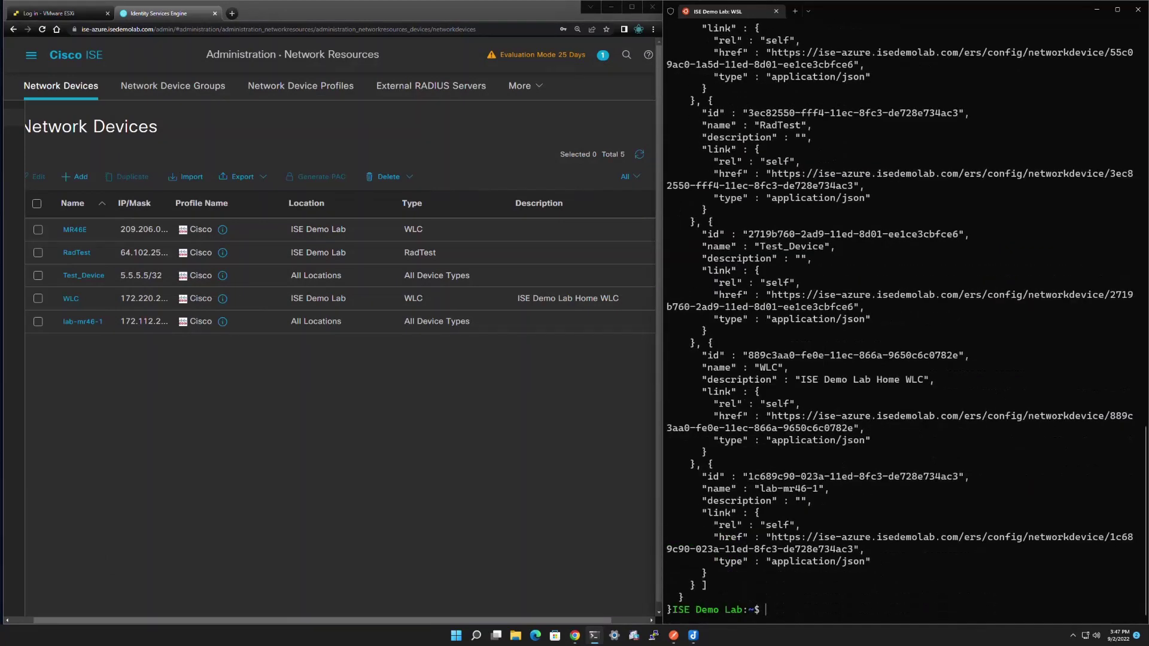
- Review the GET response in the terminal and select the id value of Test_Device
scroll(833, 381, up, 7)
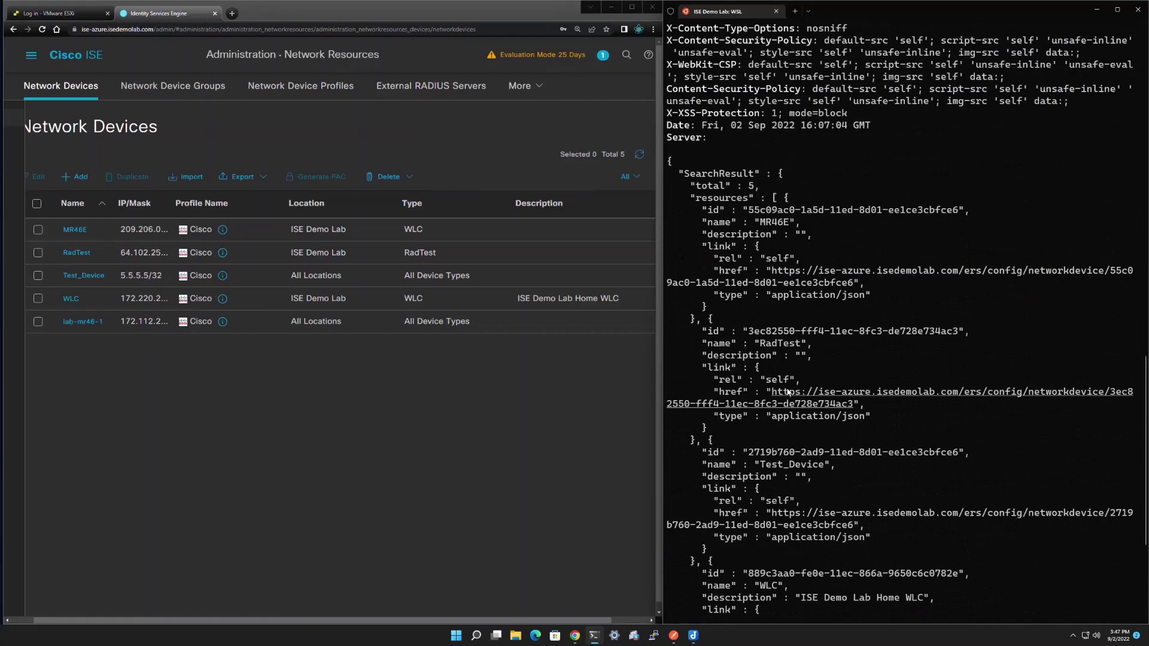
scroll(787, 392, up, 3)
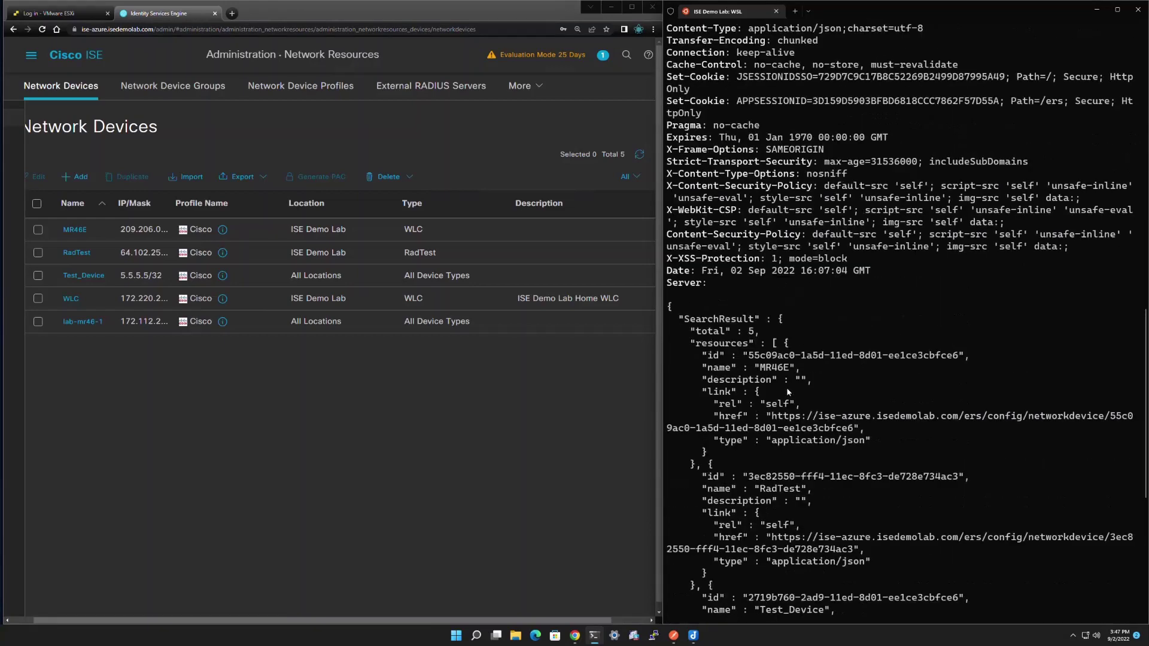
scroll(787, 392, up, 2)
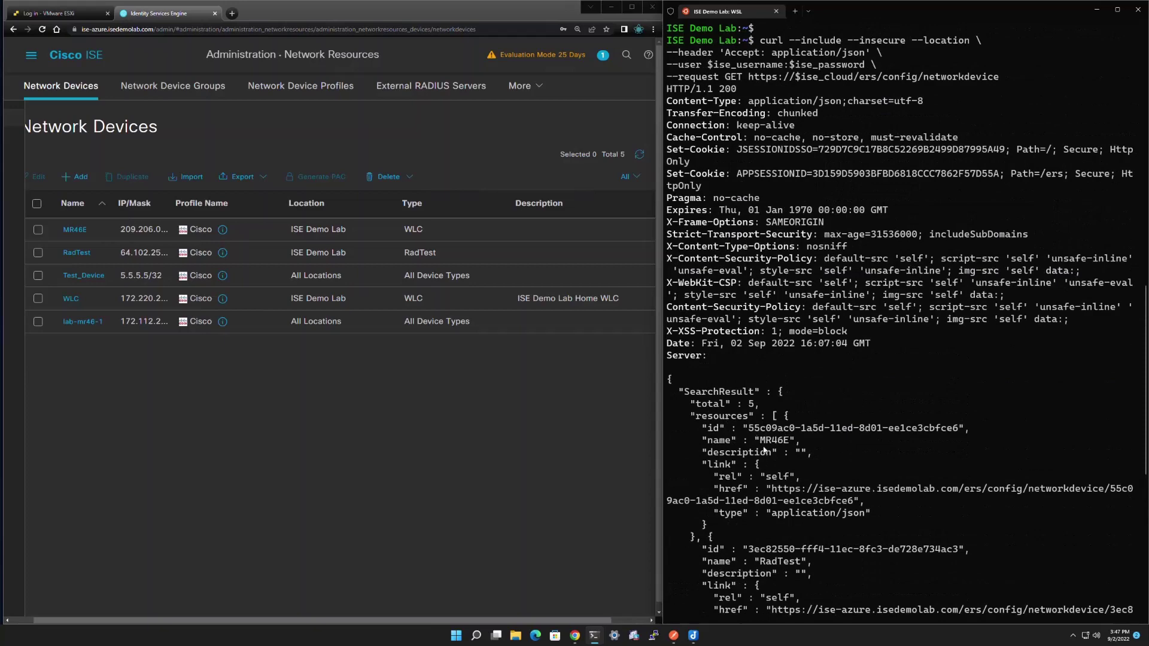
scroll(784, 556, down, 4)
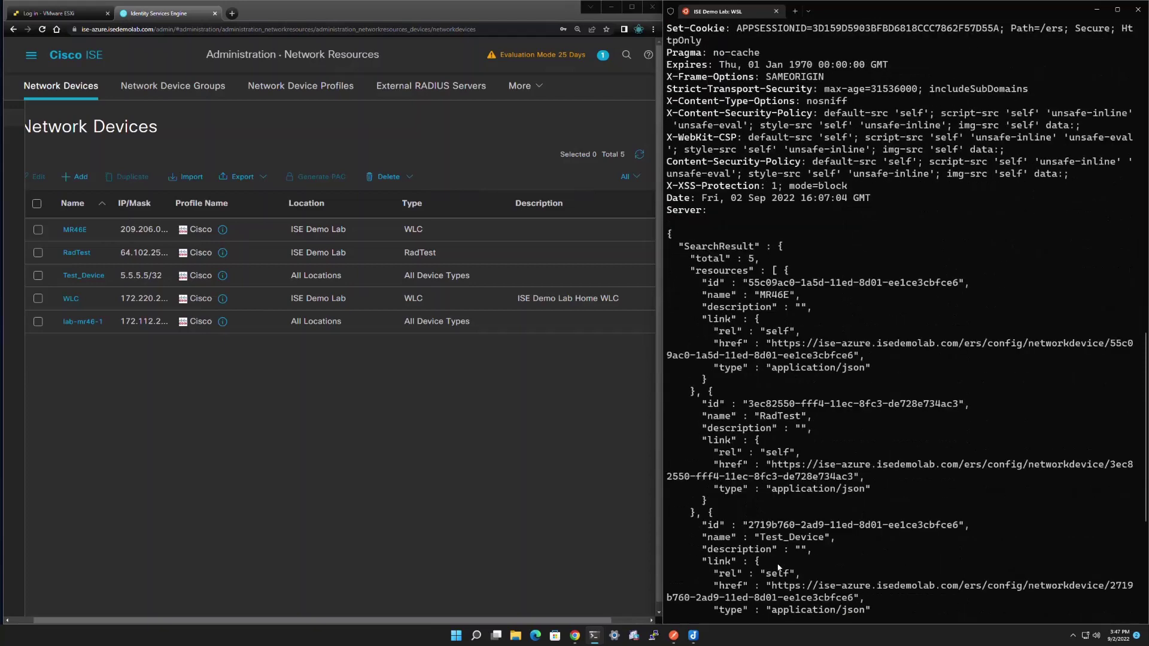
drag(748, 525, 959, 530)
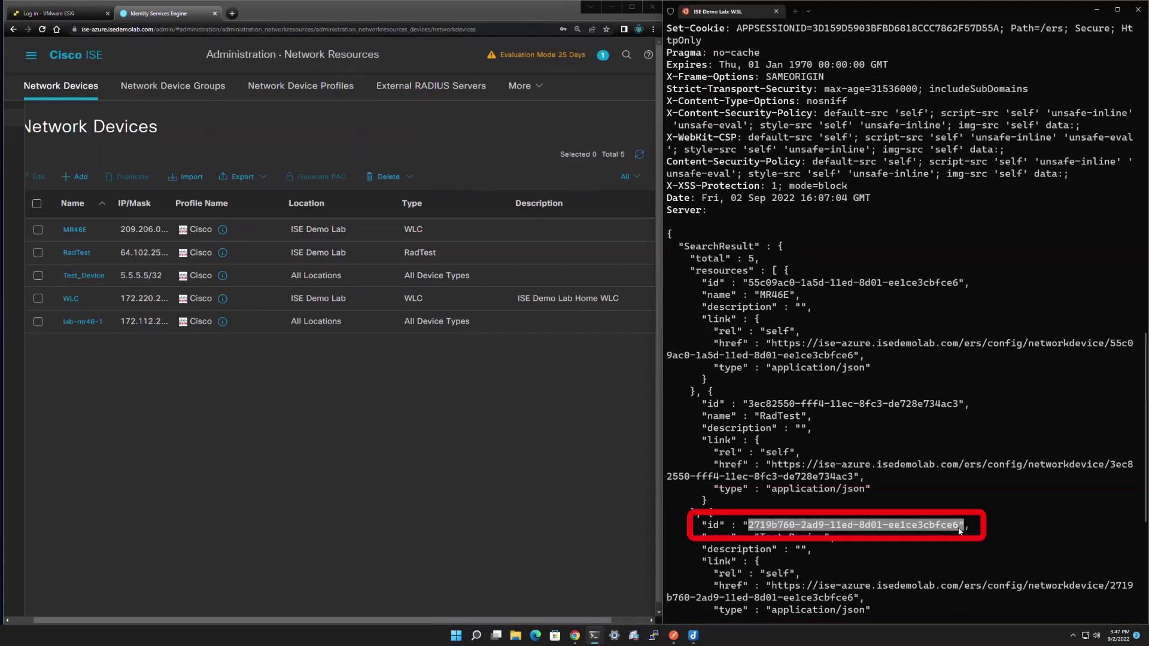
- Copy Test_Device's id from the terminal and replace the <<id>> placeholder with it in Joplin's GET Specific NetworkDevice request
key(ctrl+c)
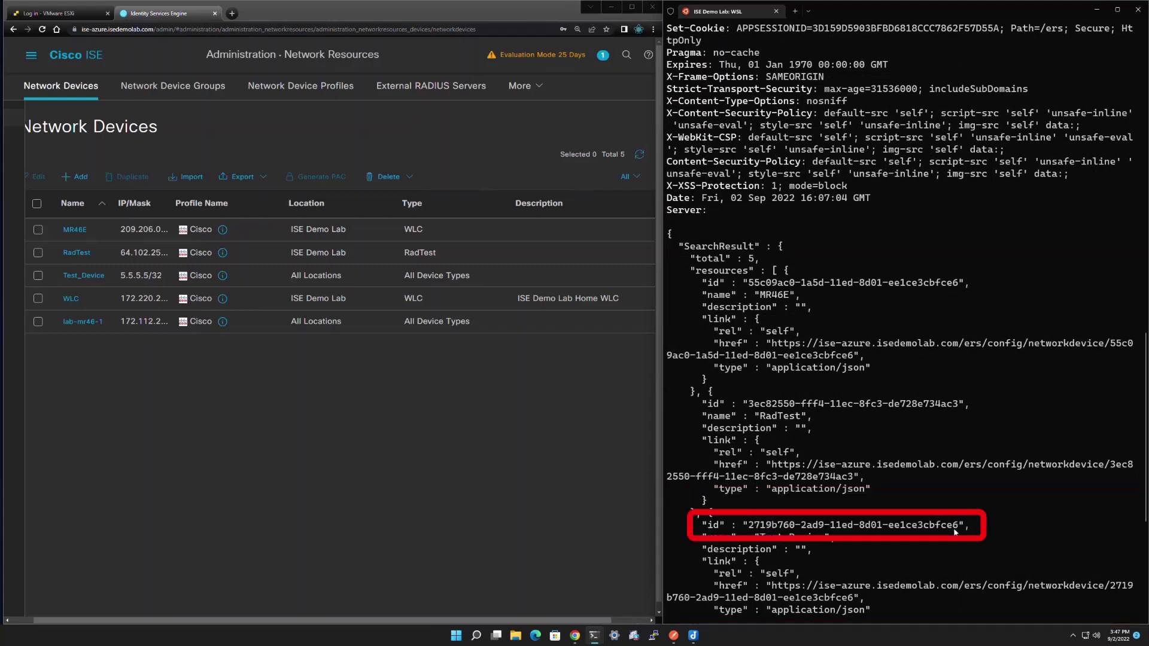
click(693, 635)
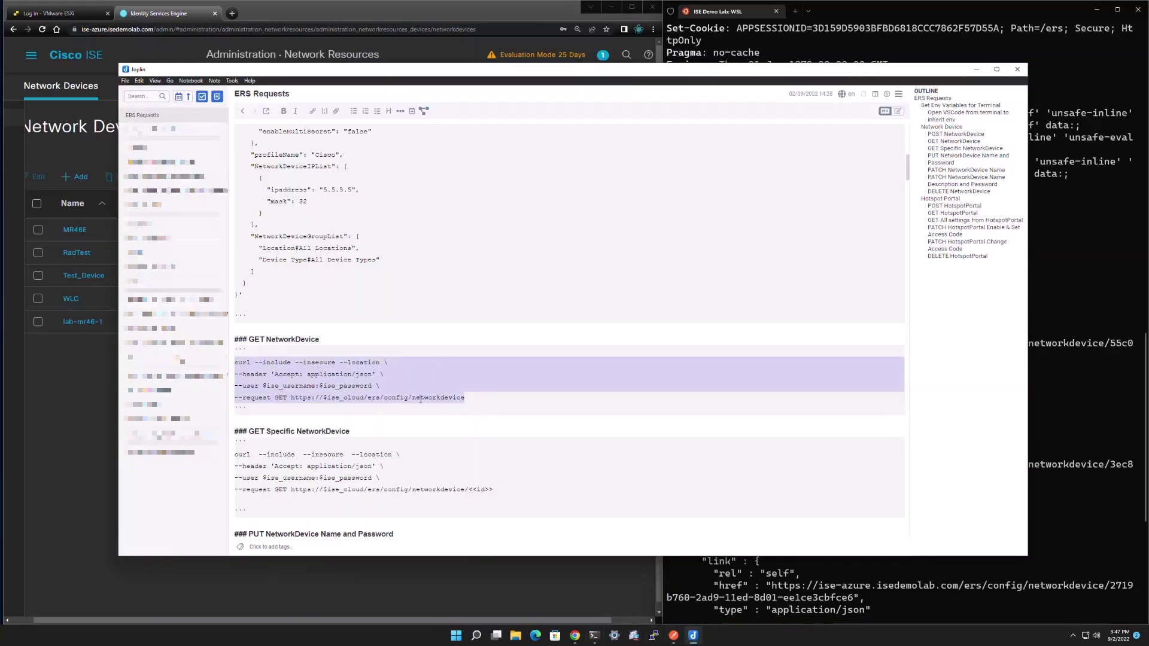
drag(469, 490, 498, 491)
key(ctrl+v)
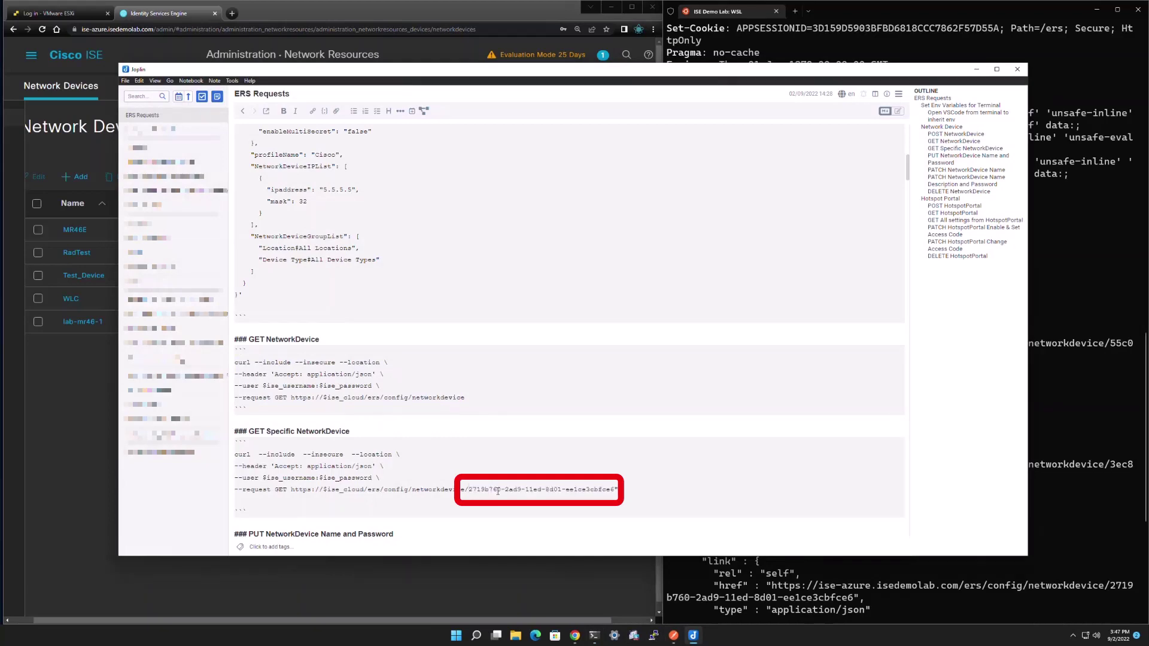
- Copy the completed GET Specific NetworkDevice request, clear the WSL terminal and run the request there
scroll(498, 491, down, 2)
triple_click(644, 412)
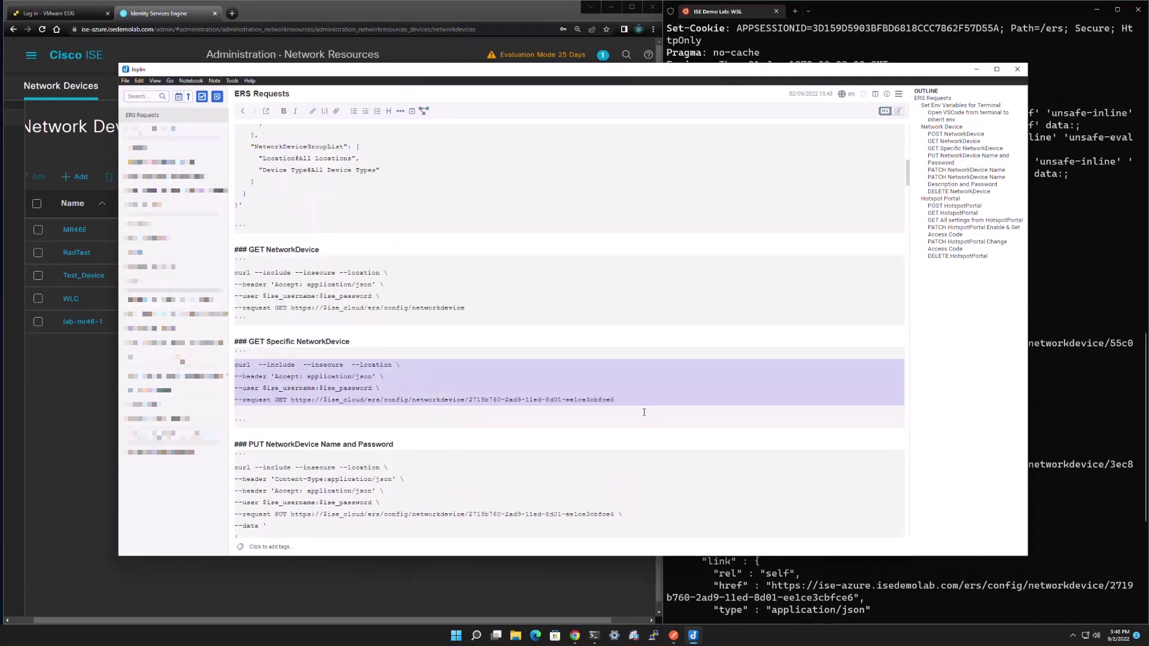
click(1088, 545)
text(clear)
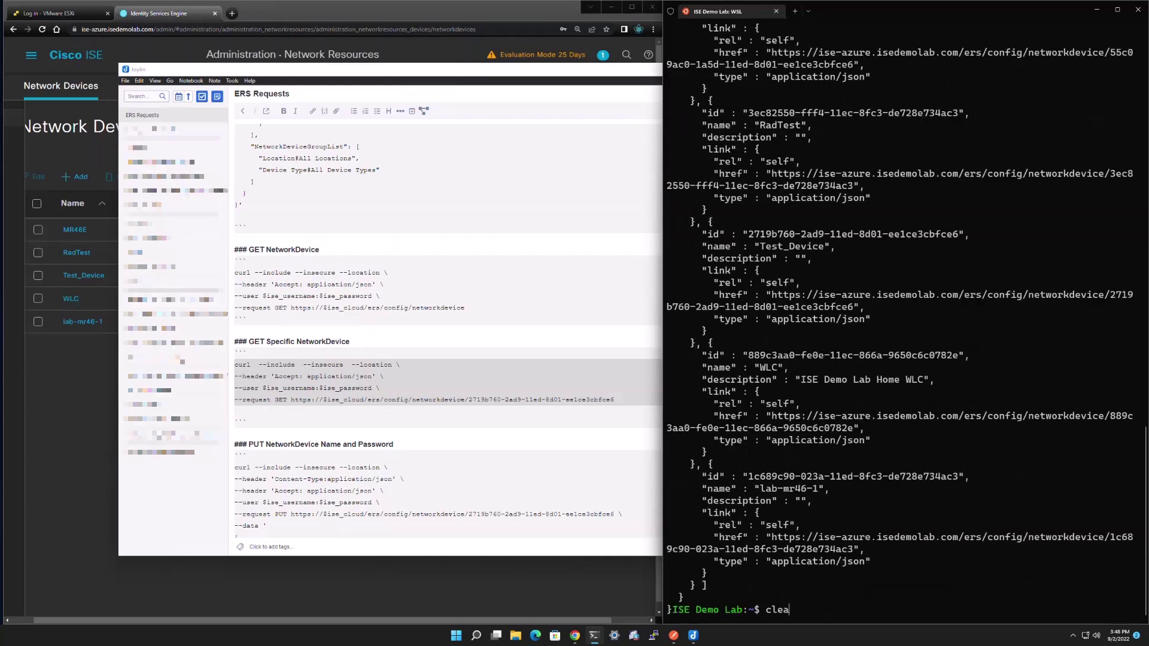
key(Return)
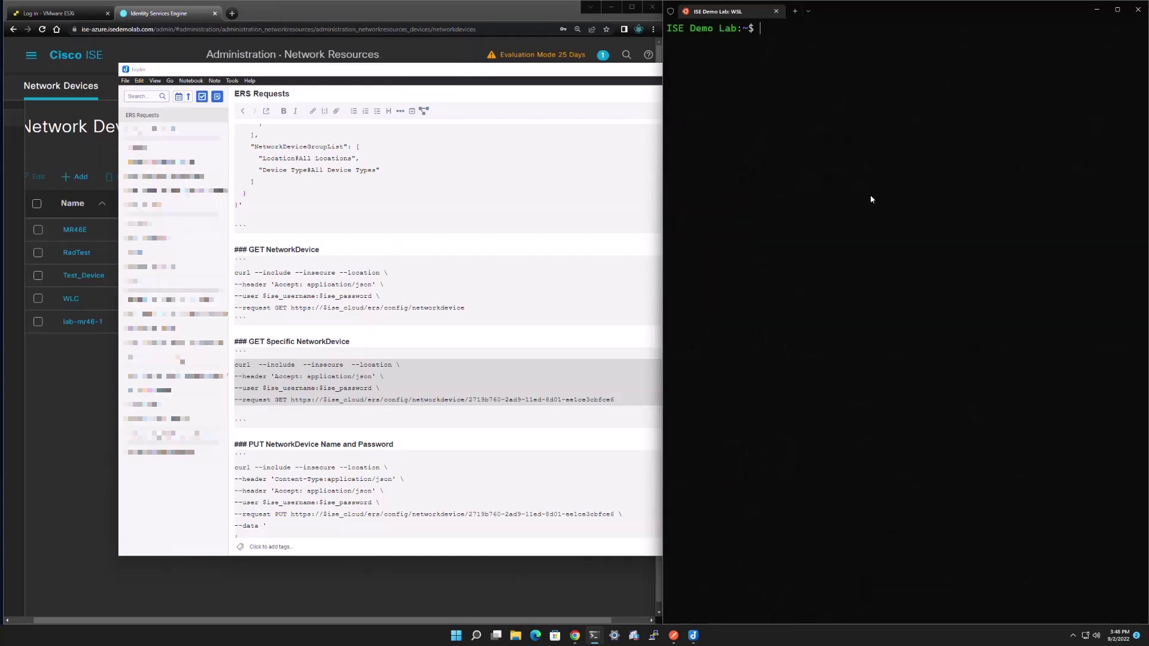
key(ctrl+v)
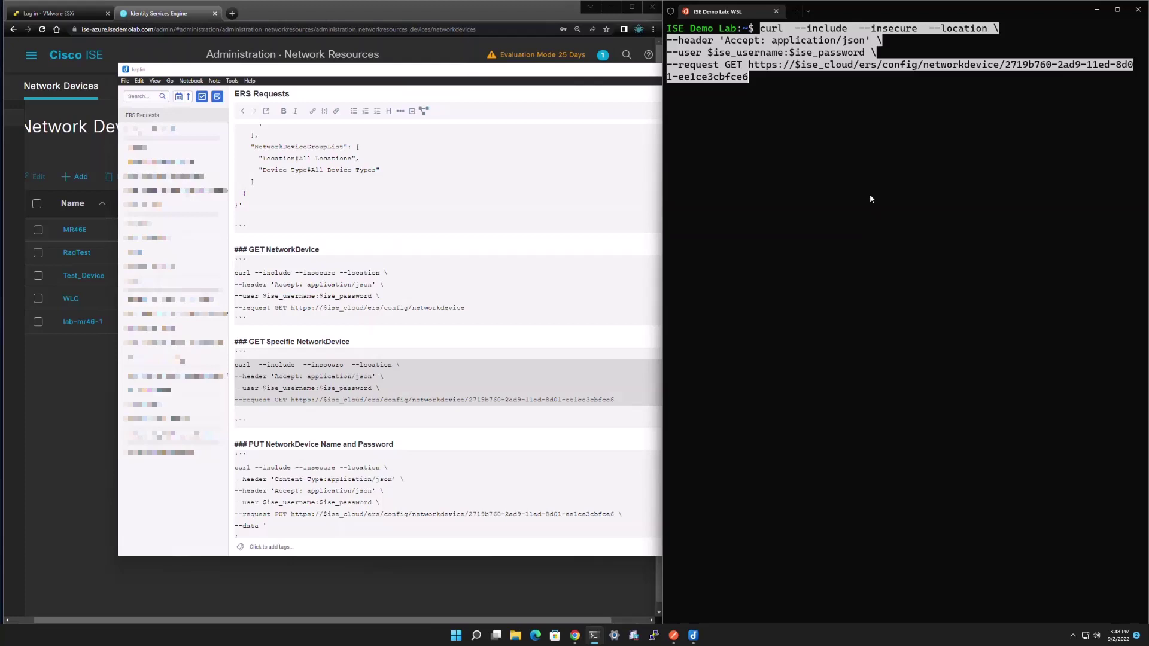
key(Return)
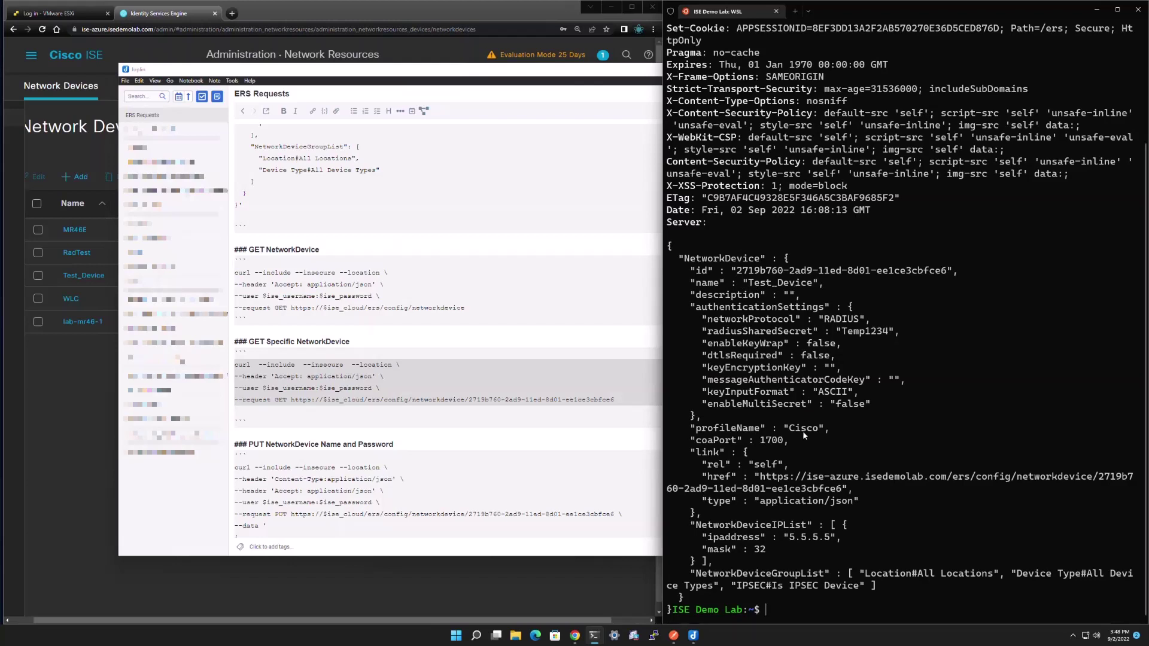
- Copy Joplin's PUT NetworkDevice Name and Password request and run it in the cleared terminal, setting the name PUT_Device and a new RADIUS shared secret
click(444, 431)
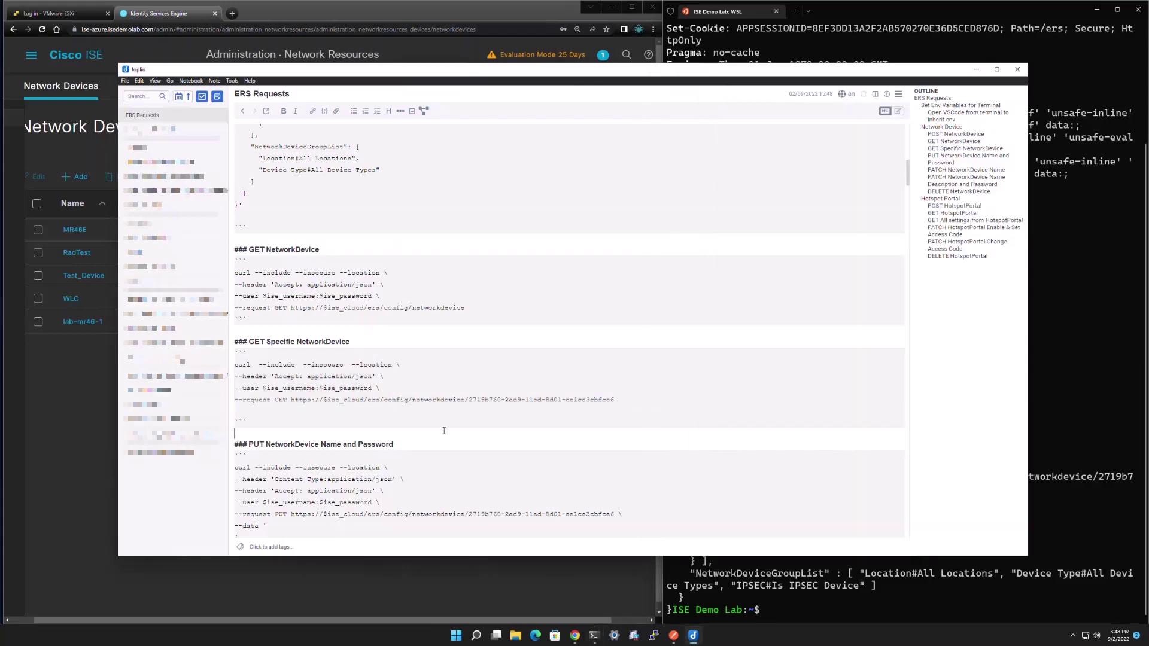
scroll(444, 431, down, 5)
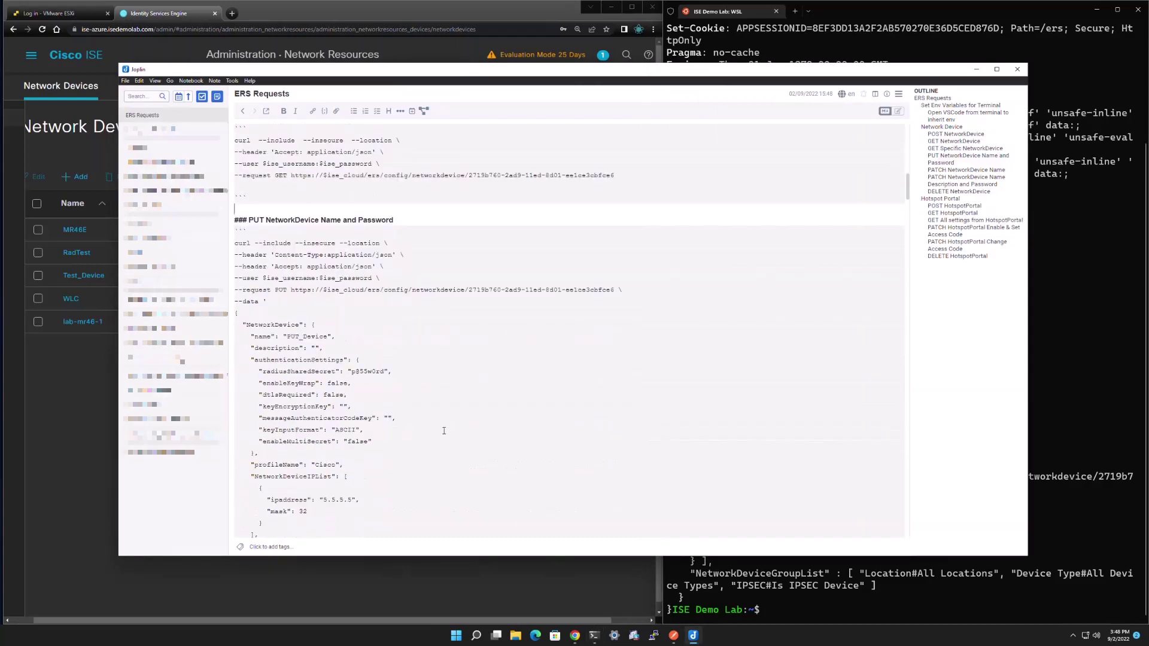
scroll(443, 431, down, 1)
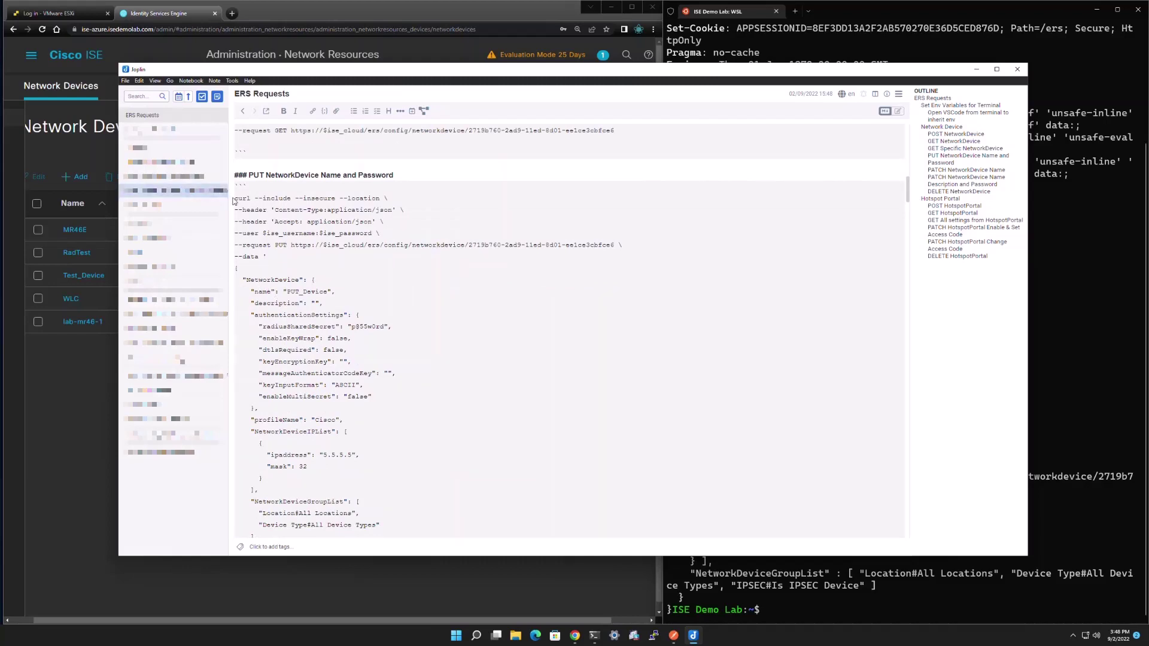
drag(235, 199, 270, 477)
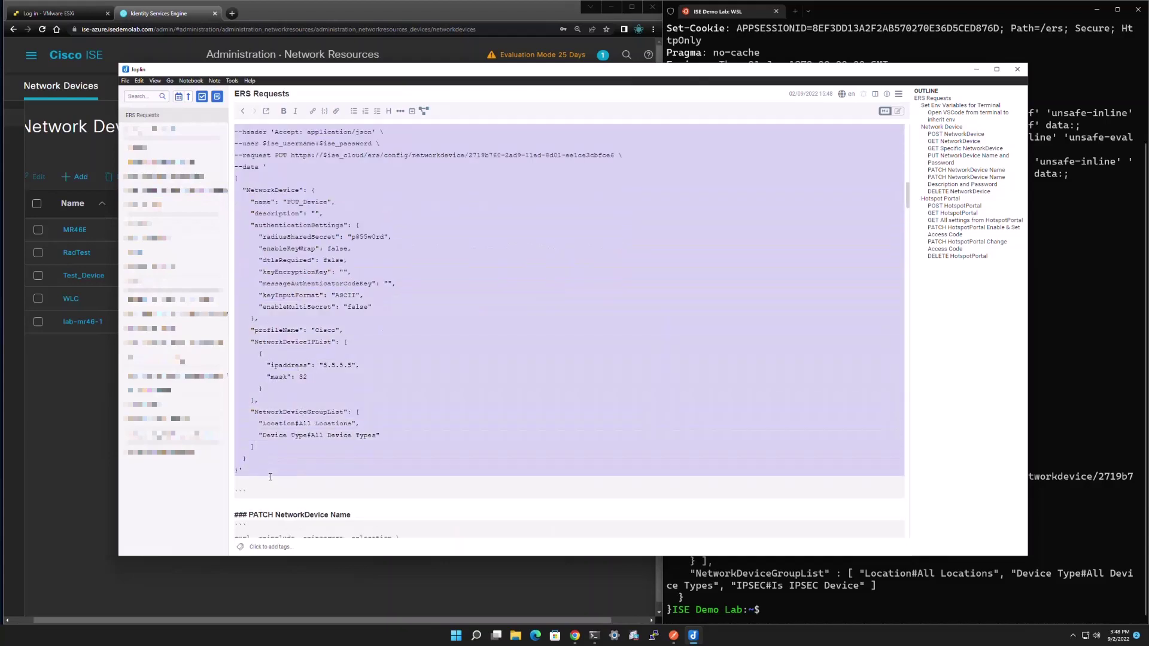
click(616, 578)
click(815, 603)
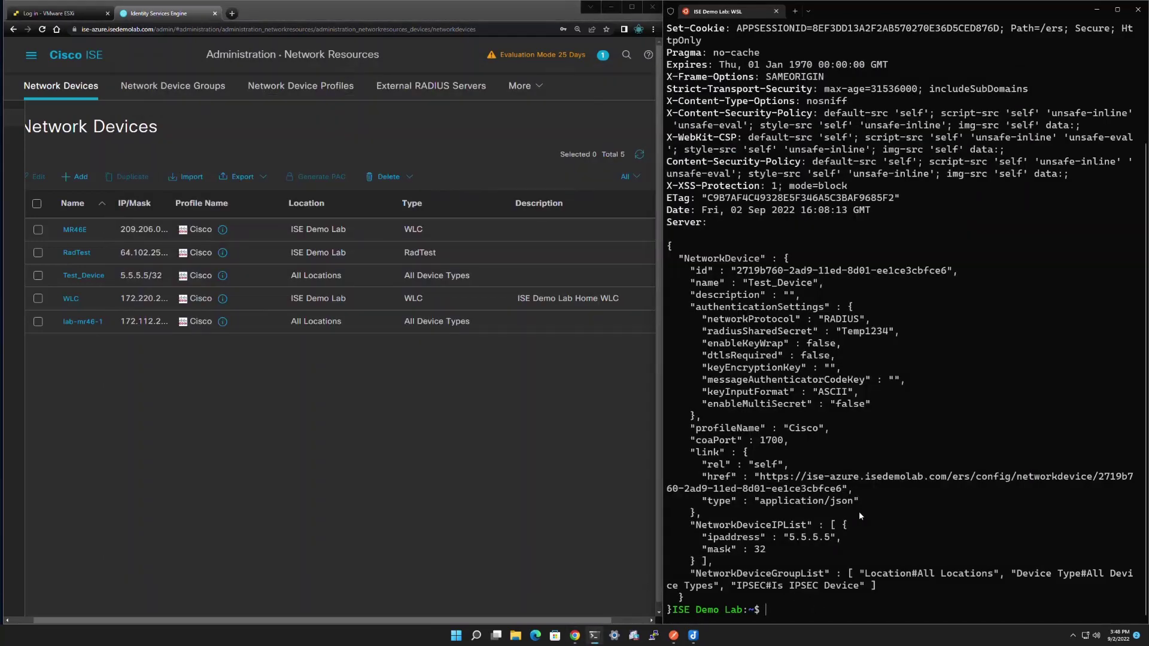
key(ctrl+l)
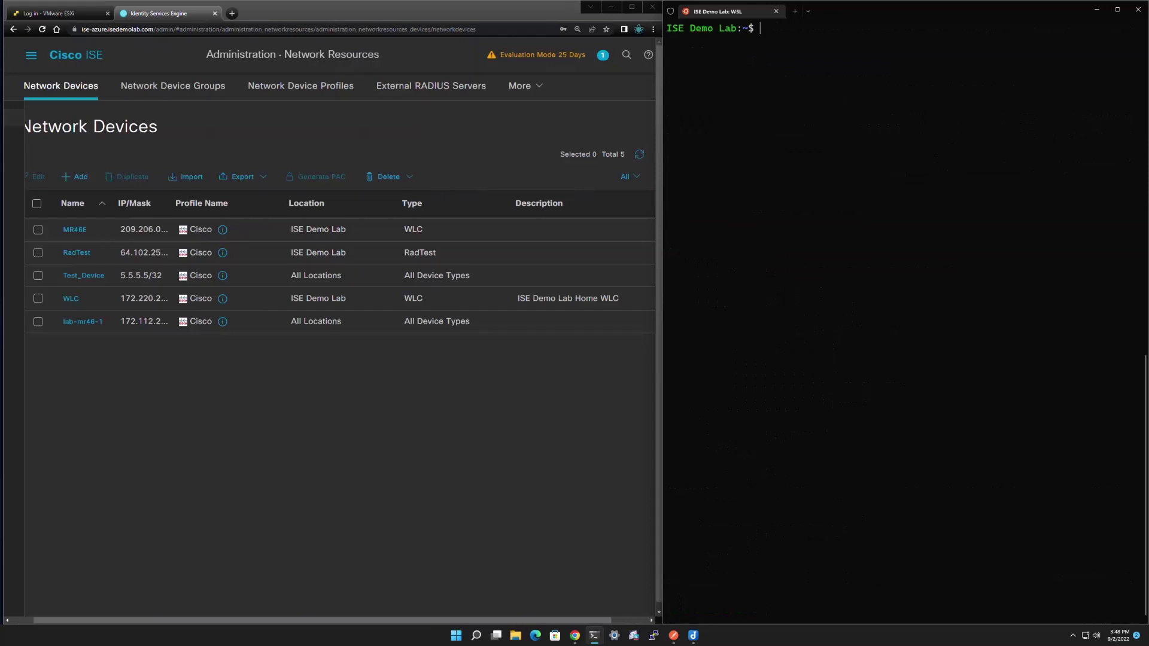
right_click(964, 292)
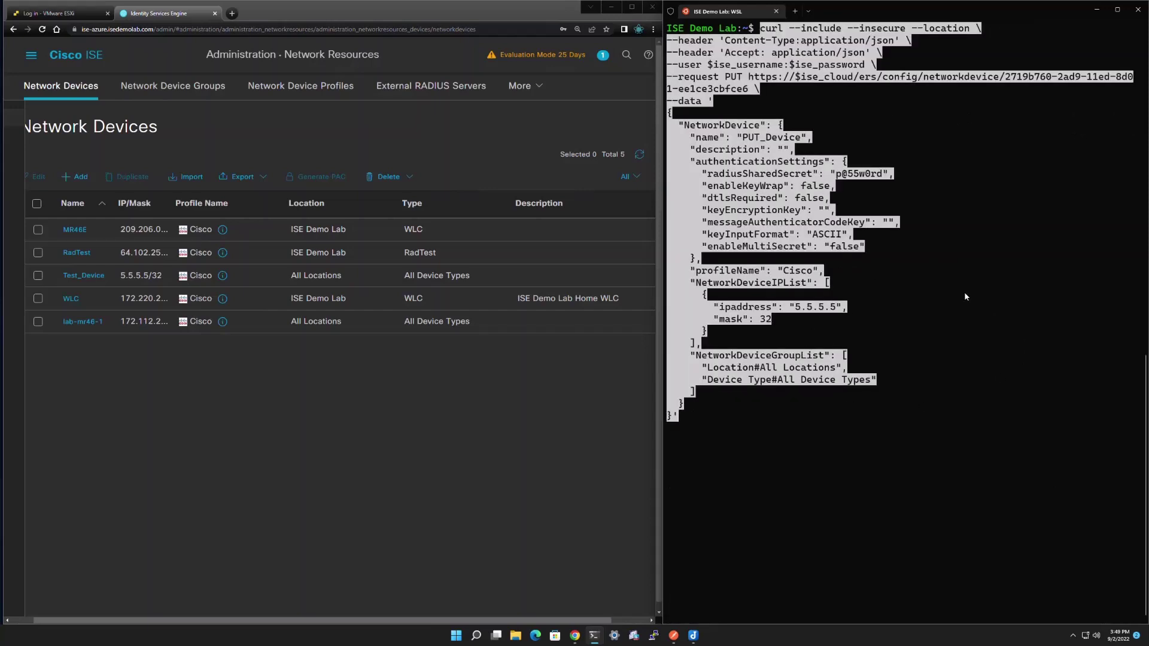
key(Return)
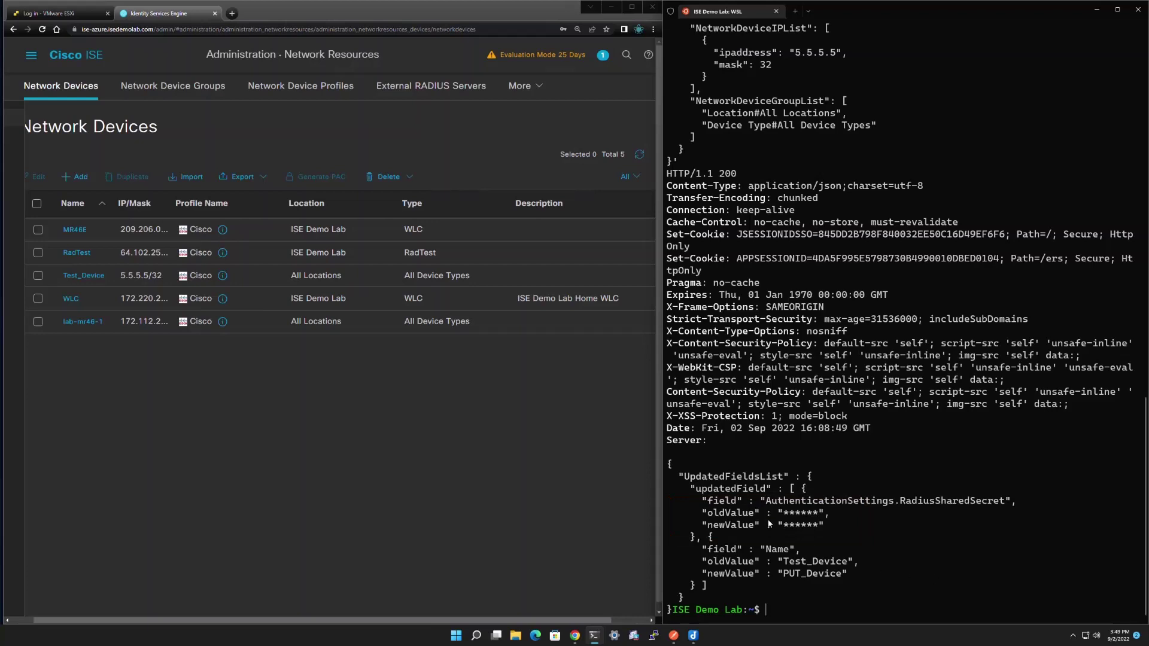
- Refresh the Network Devices list in Cisco ISE, open PUT_Device and reveal its RADIUS shared secret to compare with the PUT request
click(638, 155)
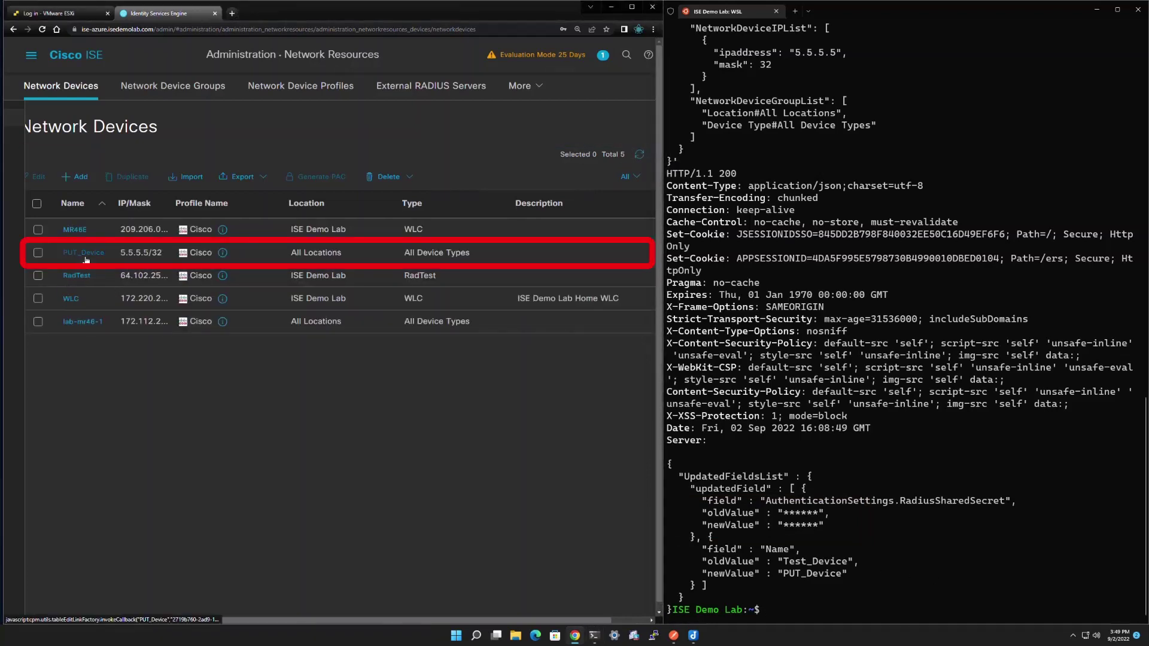
click(85, 259)
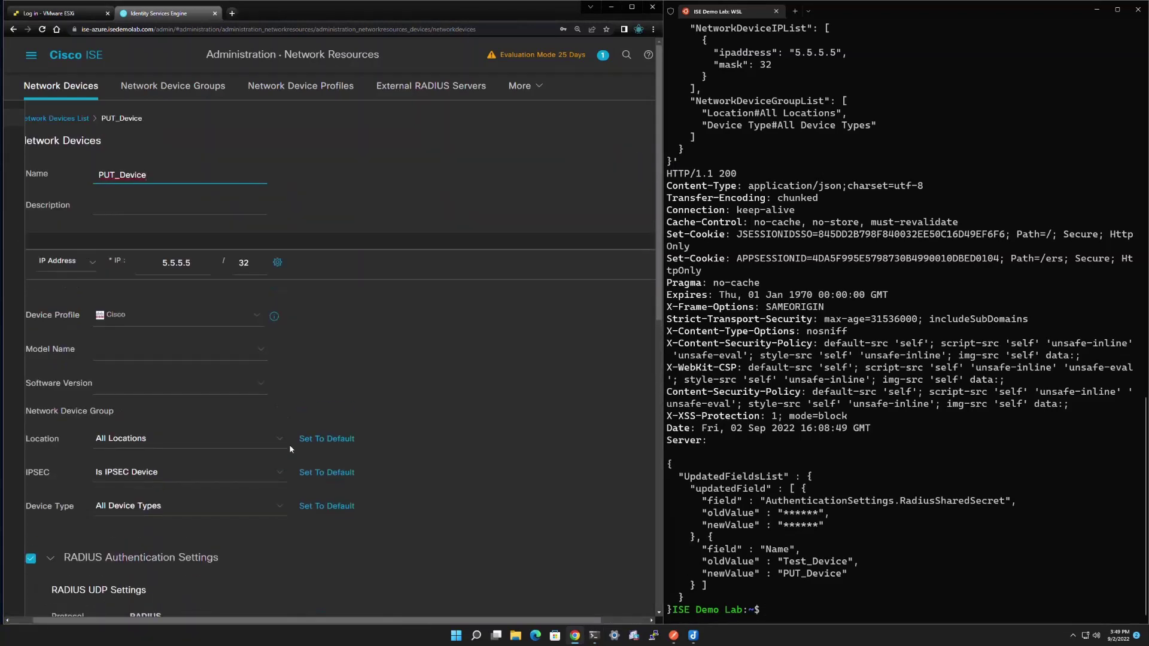
scroll(289, 444, down, 3)
click(311, 463)
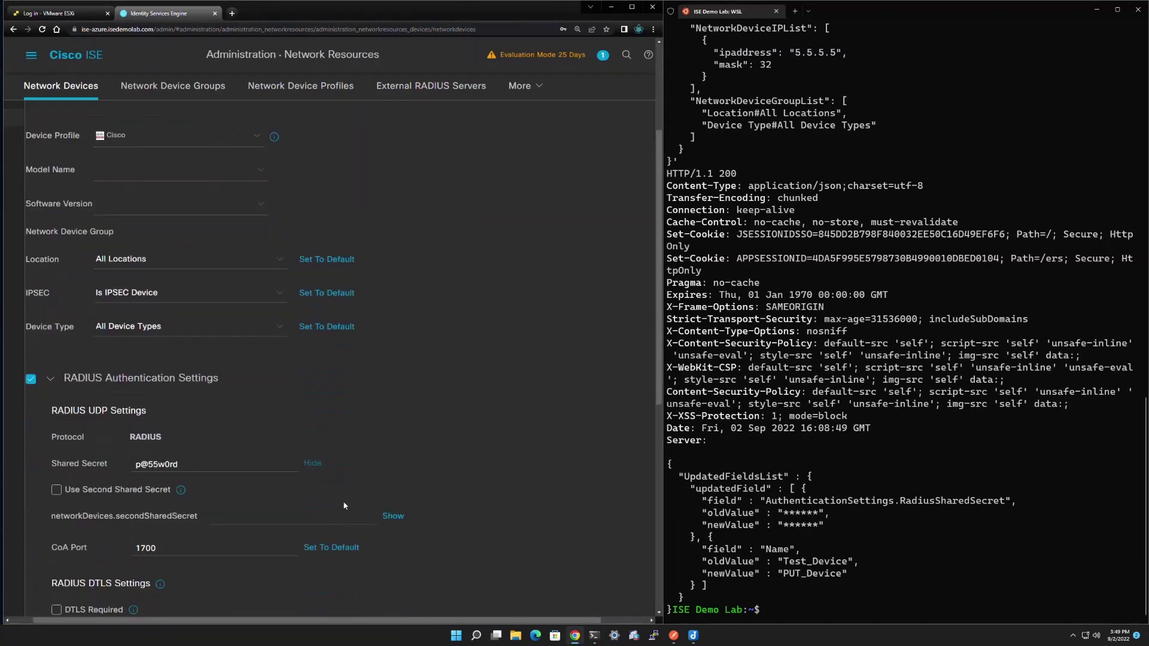
scroll(773, 270, up, 5)
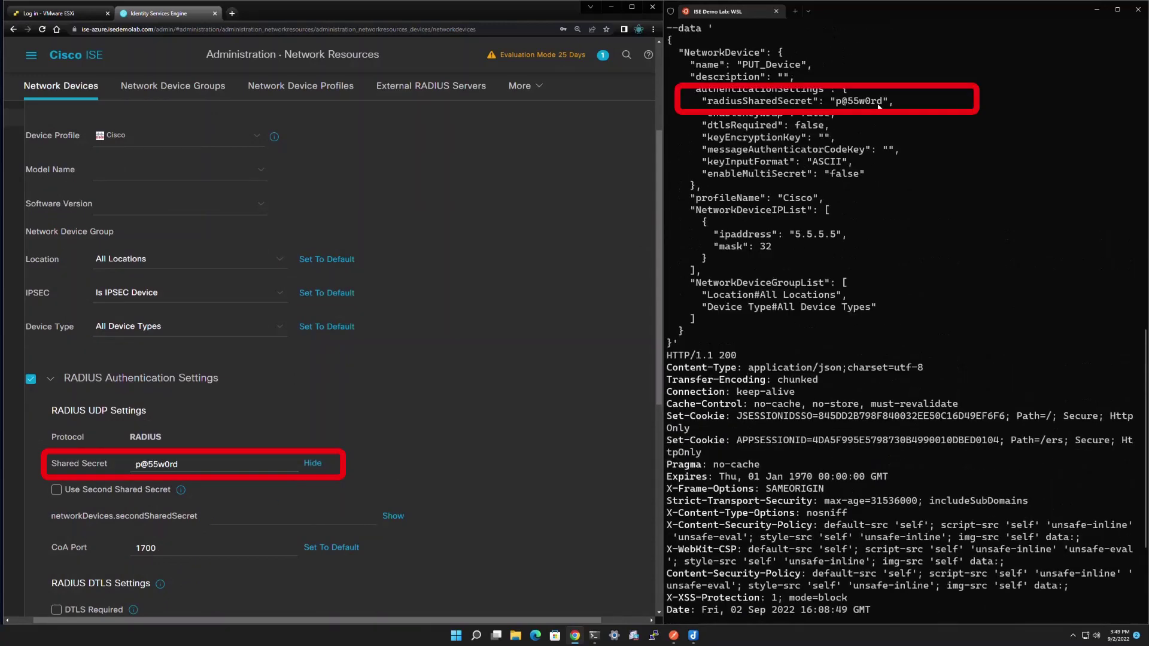
scroll(896, 279, down, 5)
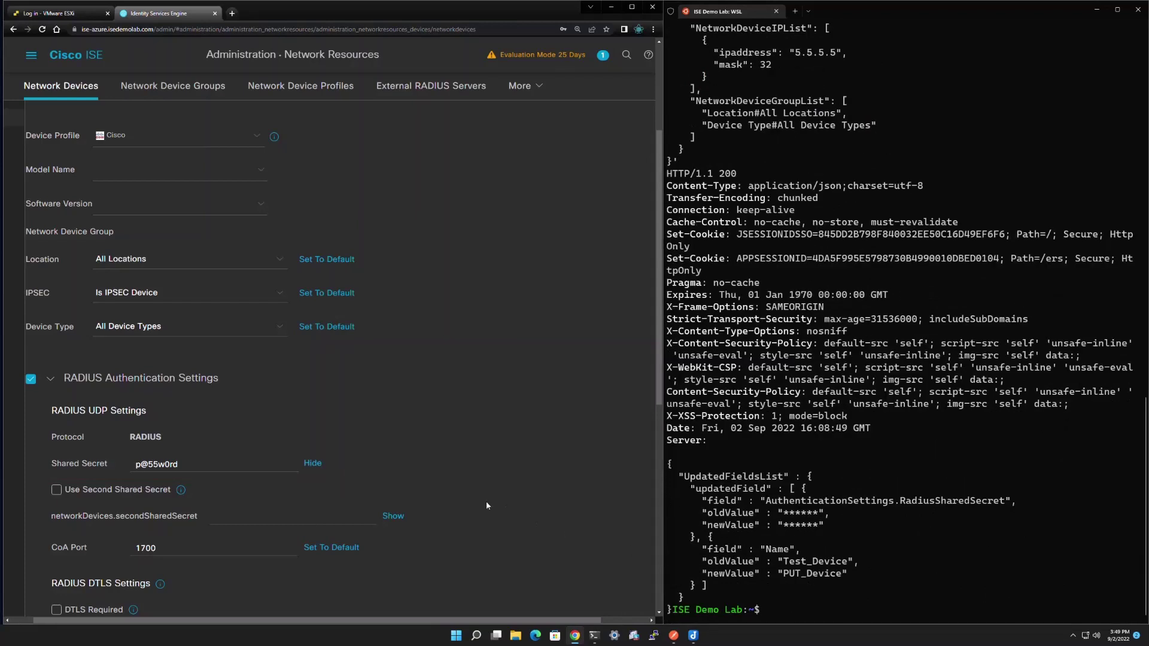
- Leave the PUT_Device details and return to the Network Devices list, discarding changes
click(47, 91)
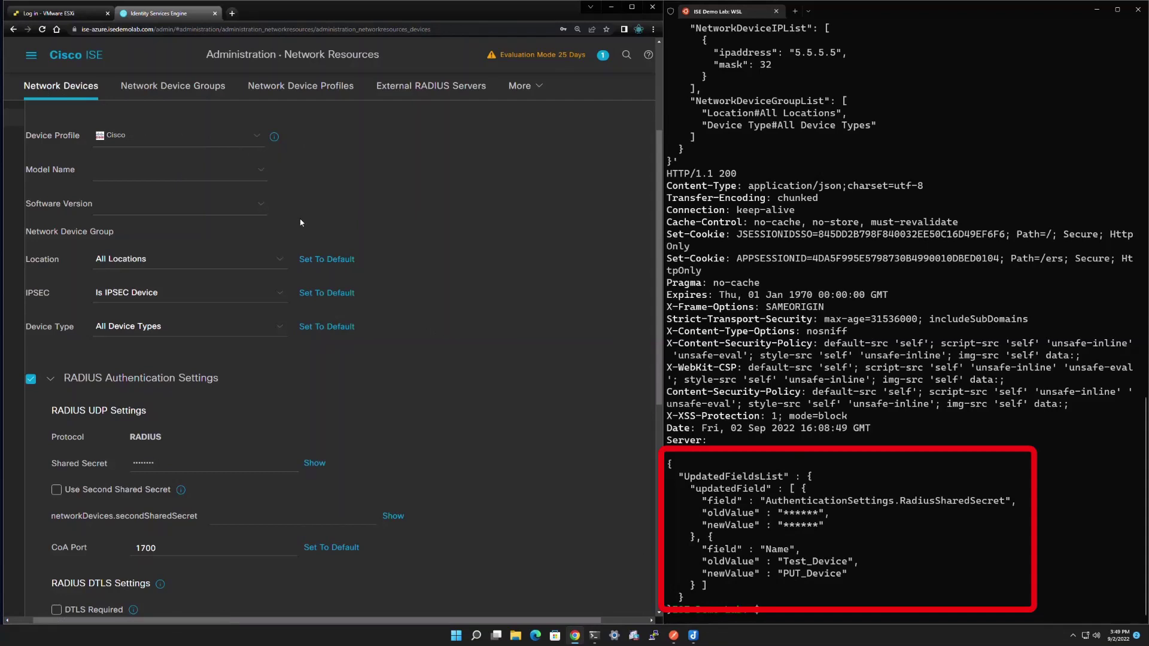
scroll(92, 178, up, 2)
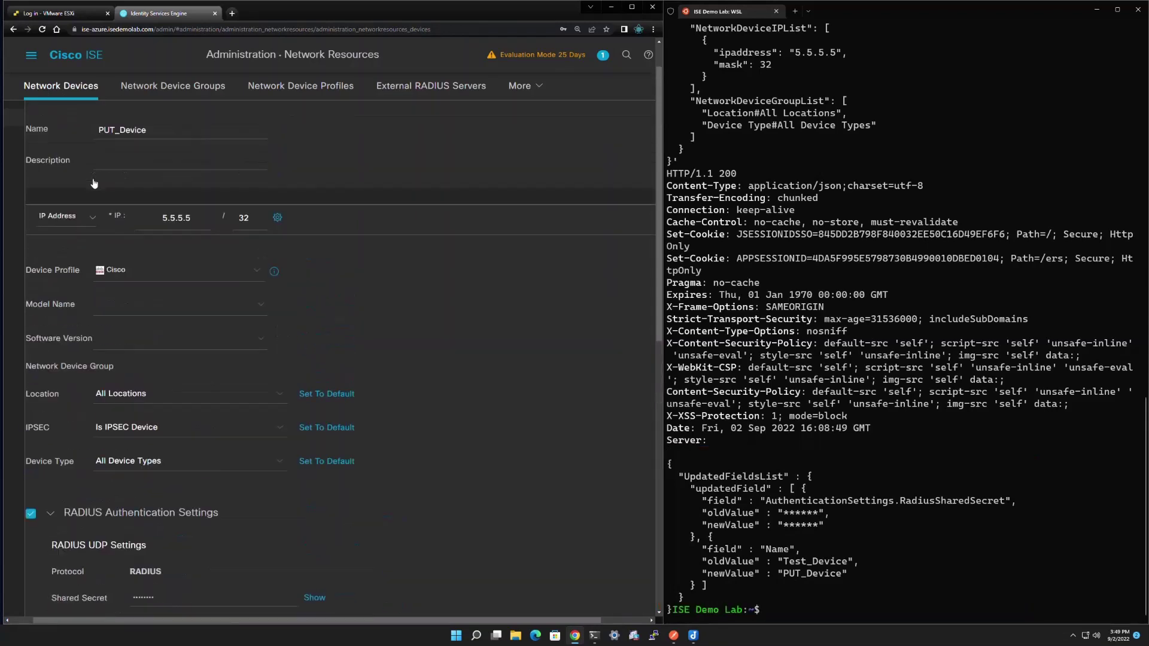
scroll(55, 165, up, 1)
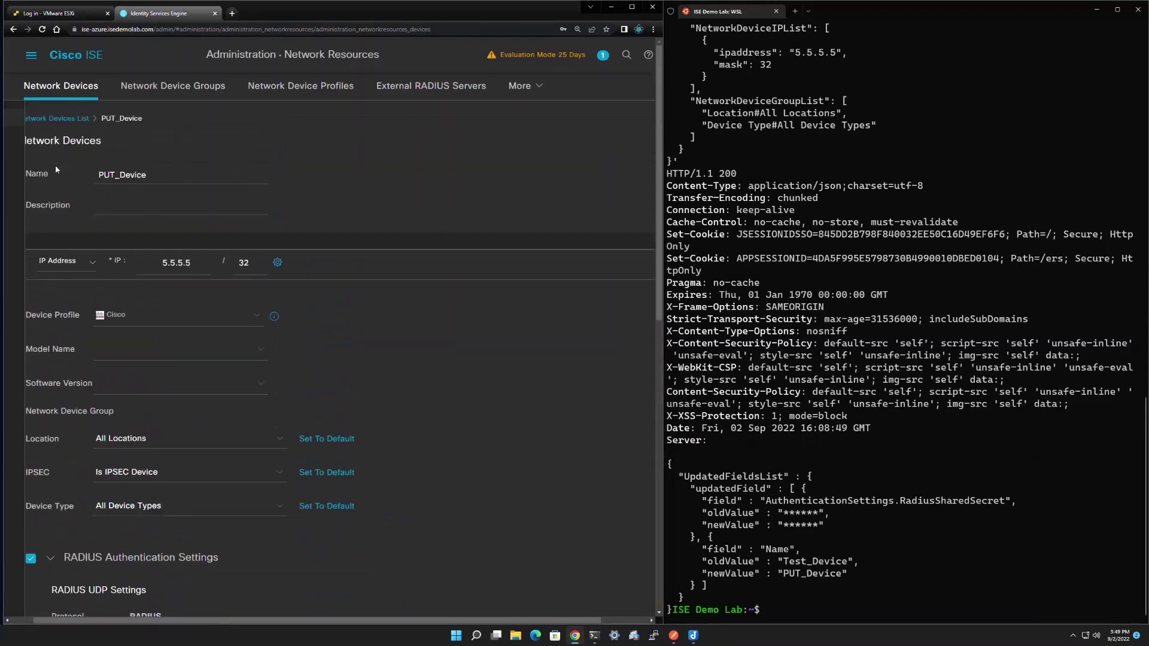
click(69, 120)
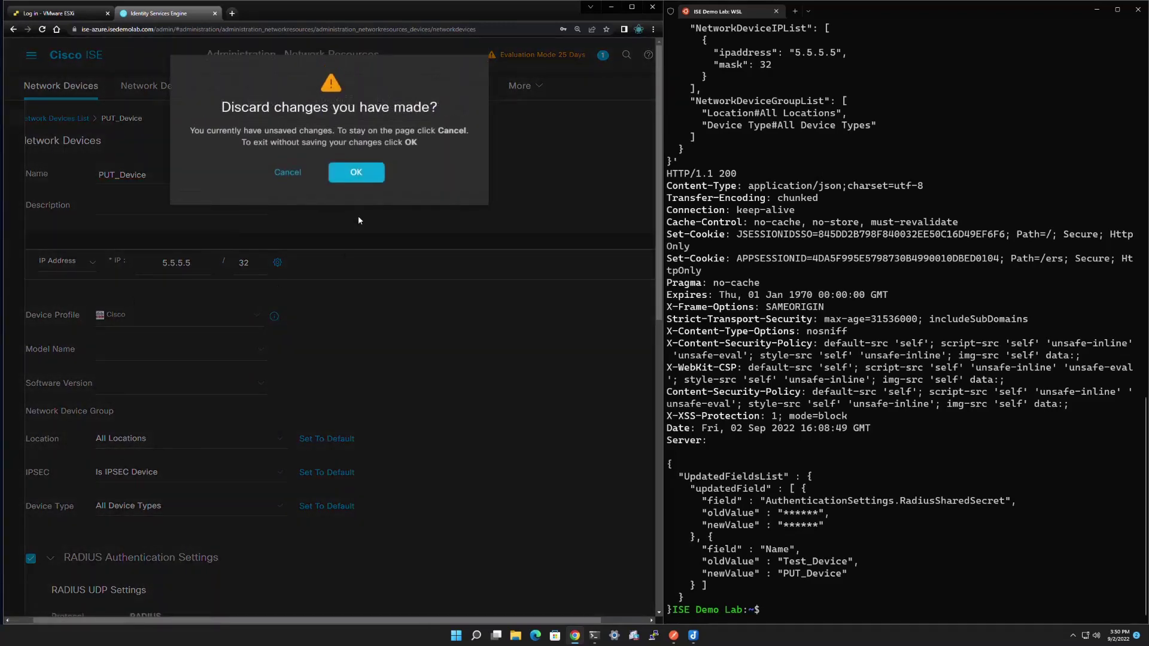
click(353, 171)
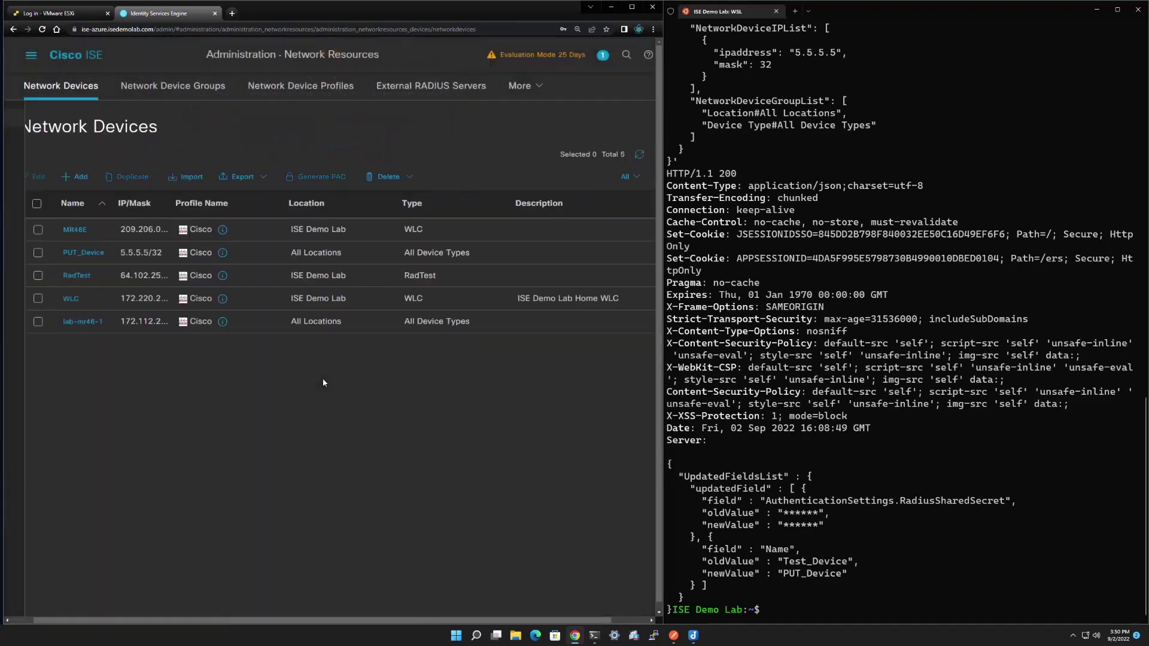
- Clear the terminal and copy the PATCH NetworkDevice Name Description and Password request from the Joplin ERS Requests note
click(795, 606)
key(ctrl+l)
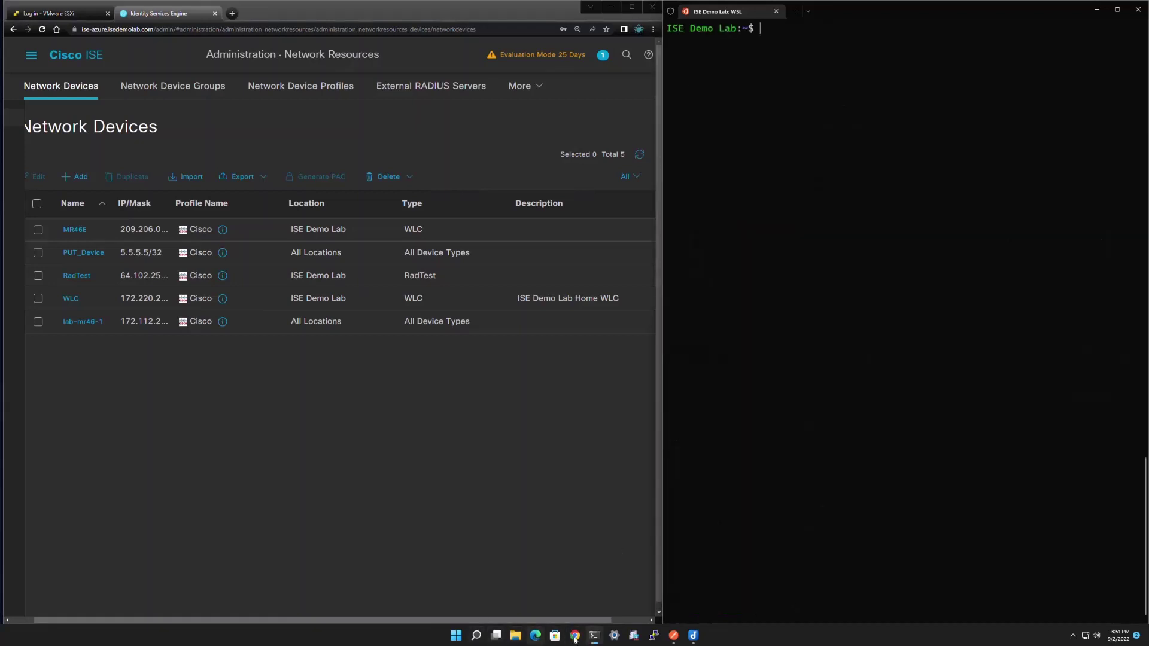
click(693, 635)
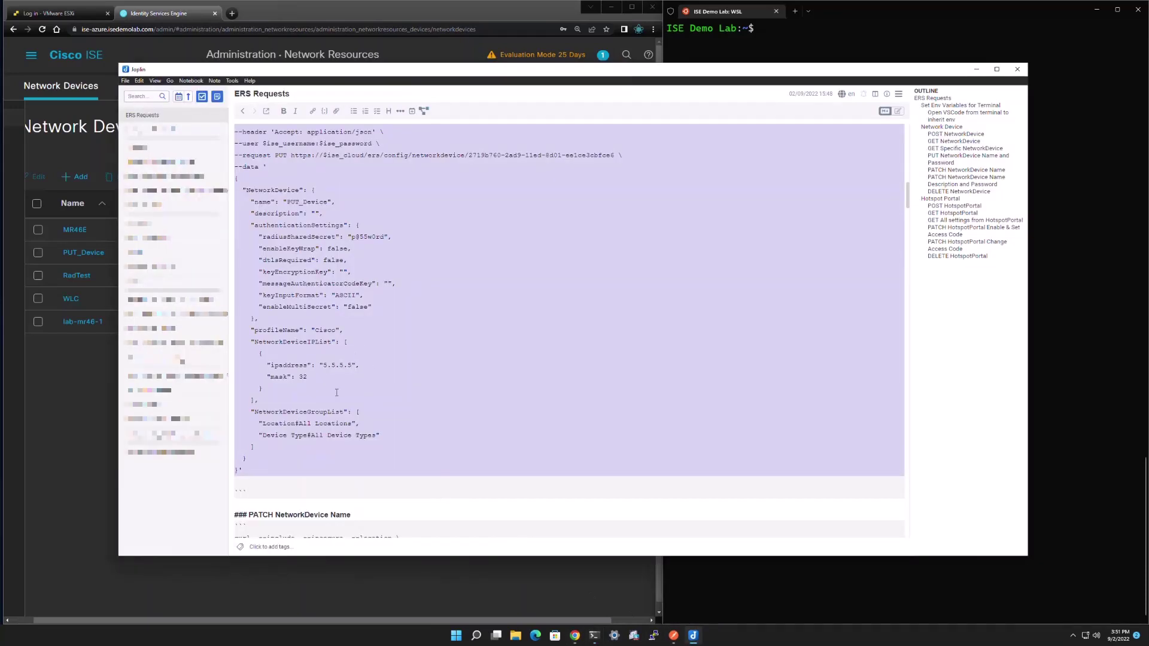
scroll(332, 431, down, 6)
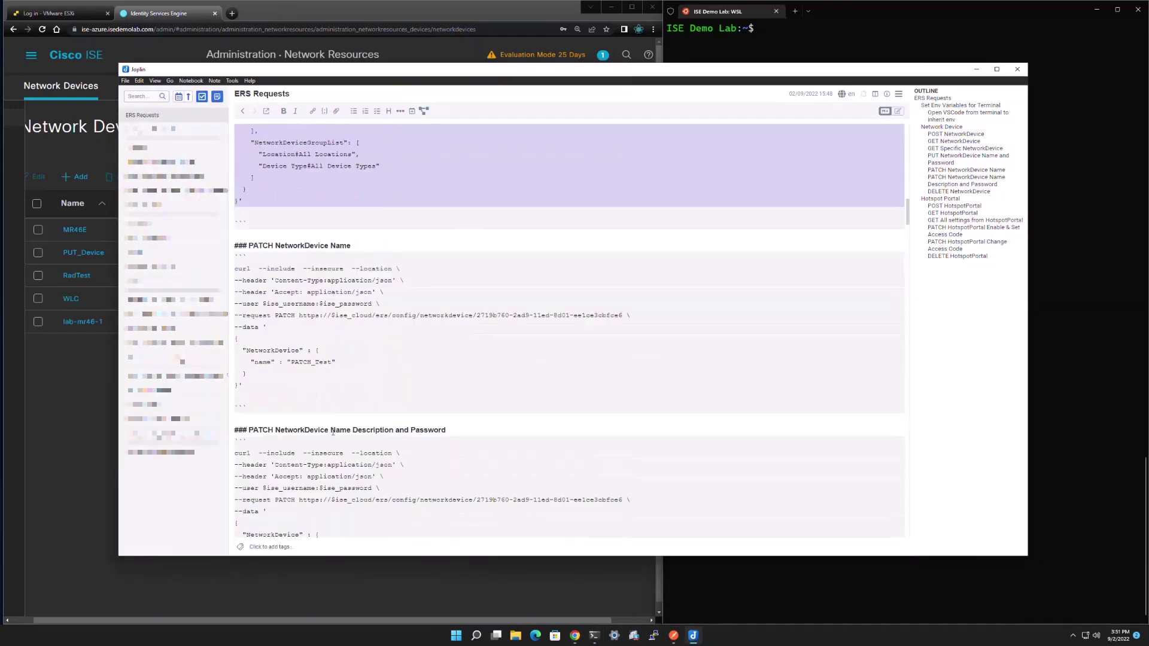
scroll(333, 431, down, 1)
scroll(333, 431, down, 1)
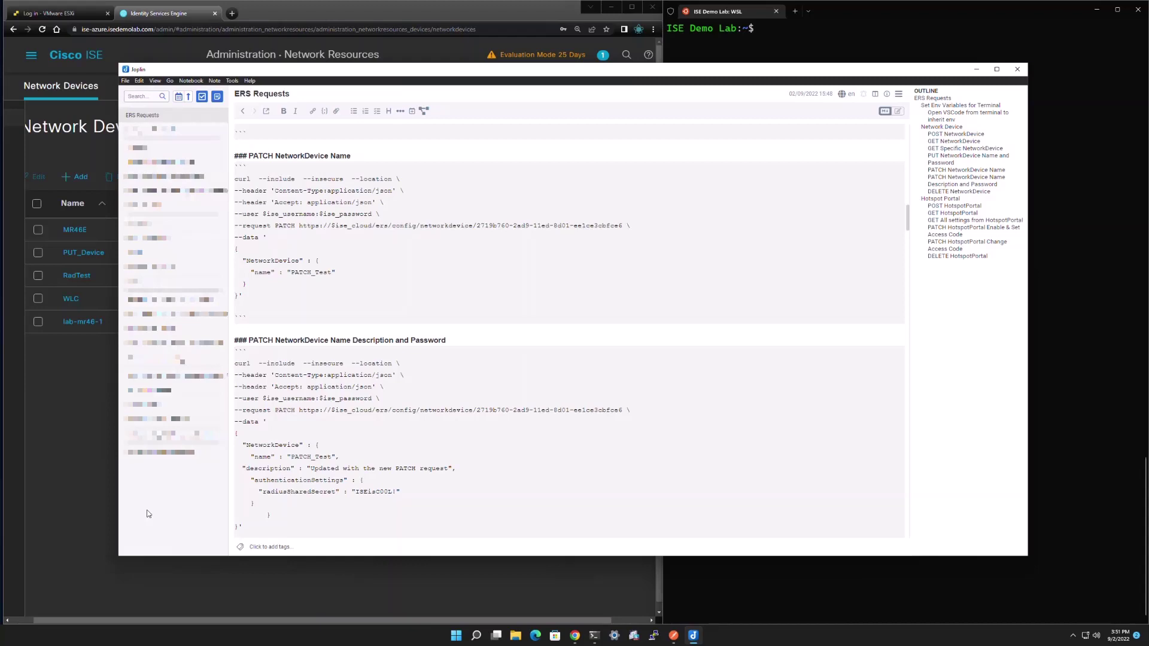
click(234, 363)
drag(302, 398, 381, 528)
key(ctrl+c)
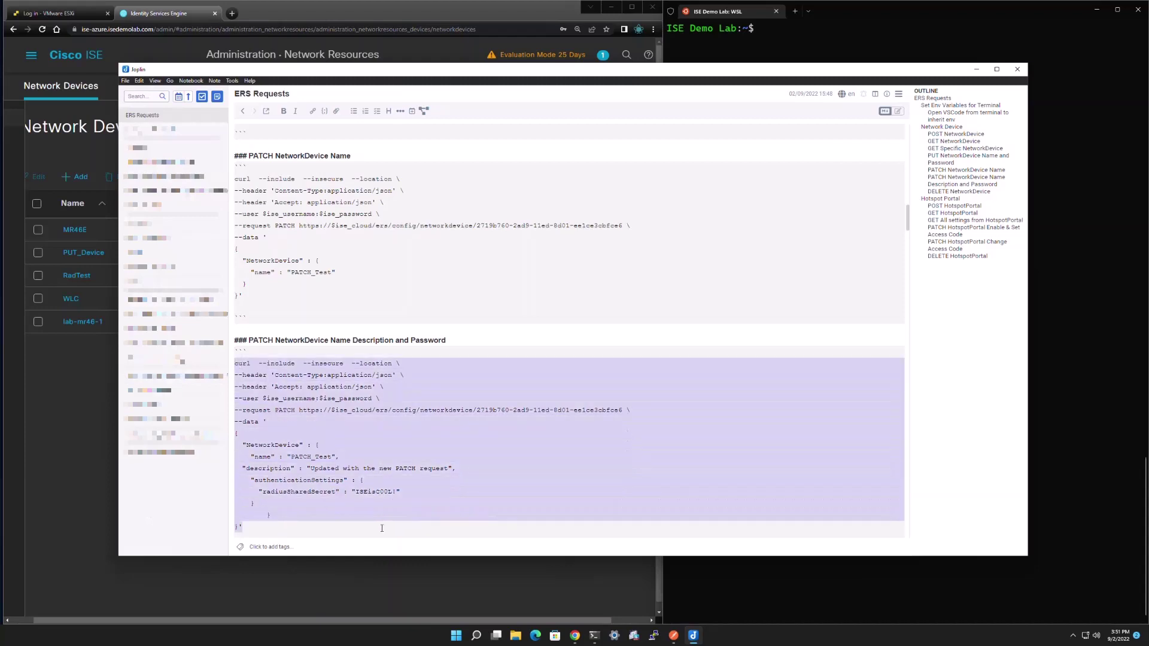
- Run the PATCH request in the terminal to set name PATCH_Test, description "Updated with the new PATCH request" and RADIUS shared secret; refresh ISE's device list
click(425, 594)
click(761, 588)
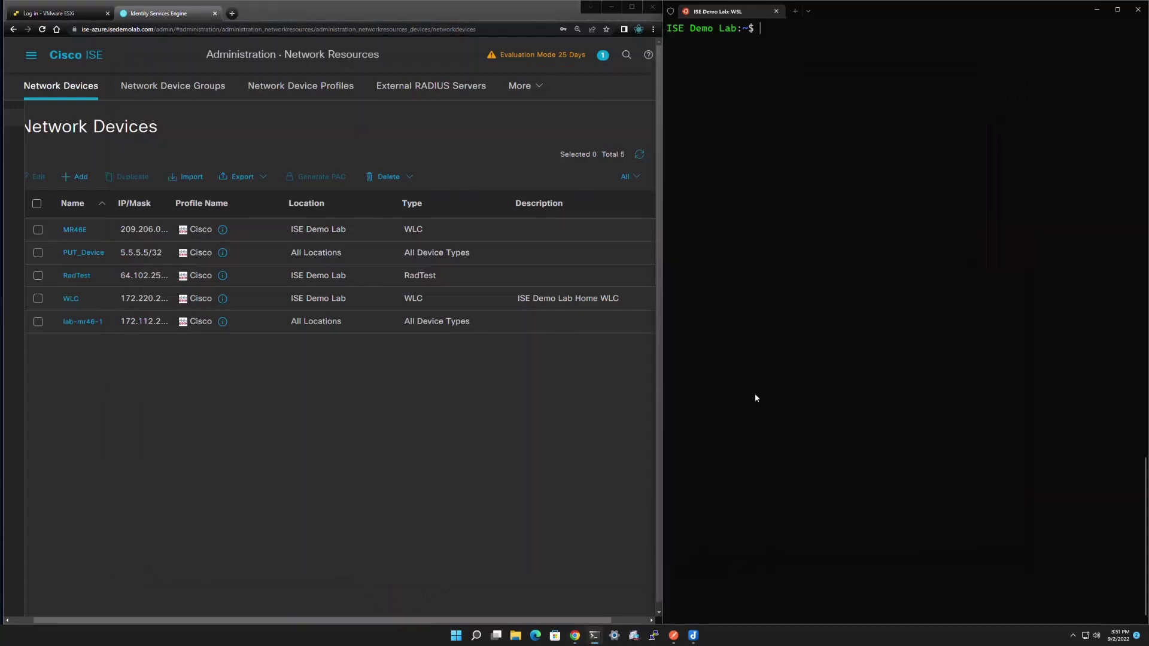
key(ctrl+v)
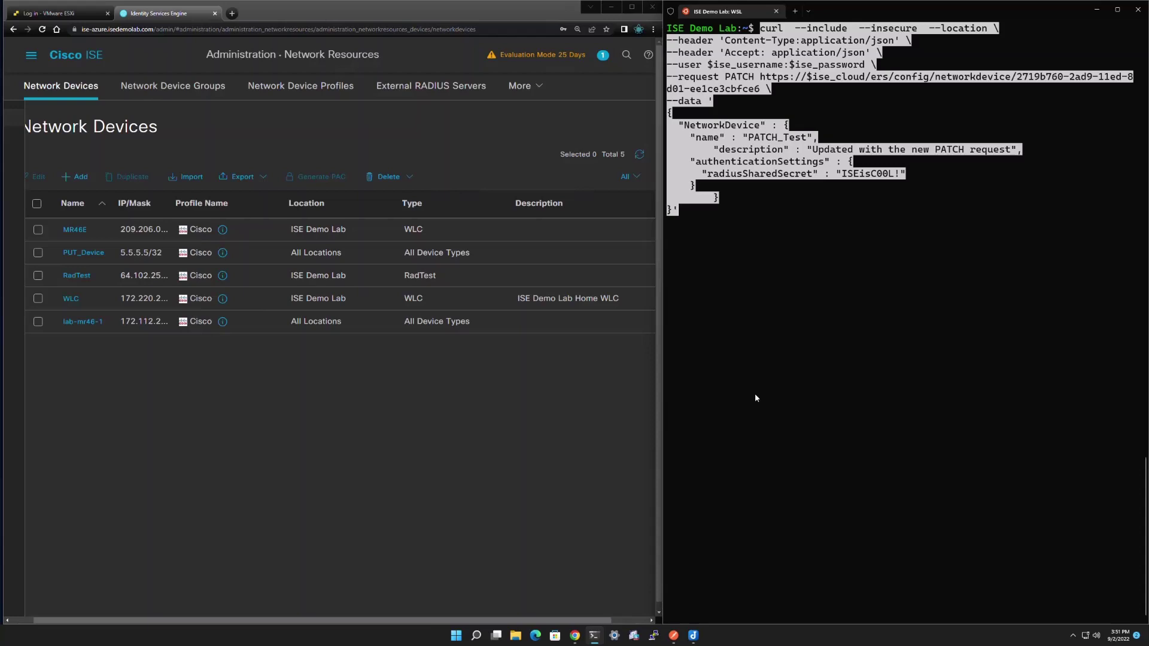
key(Return)
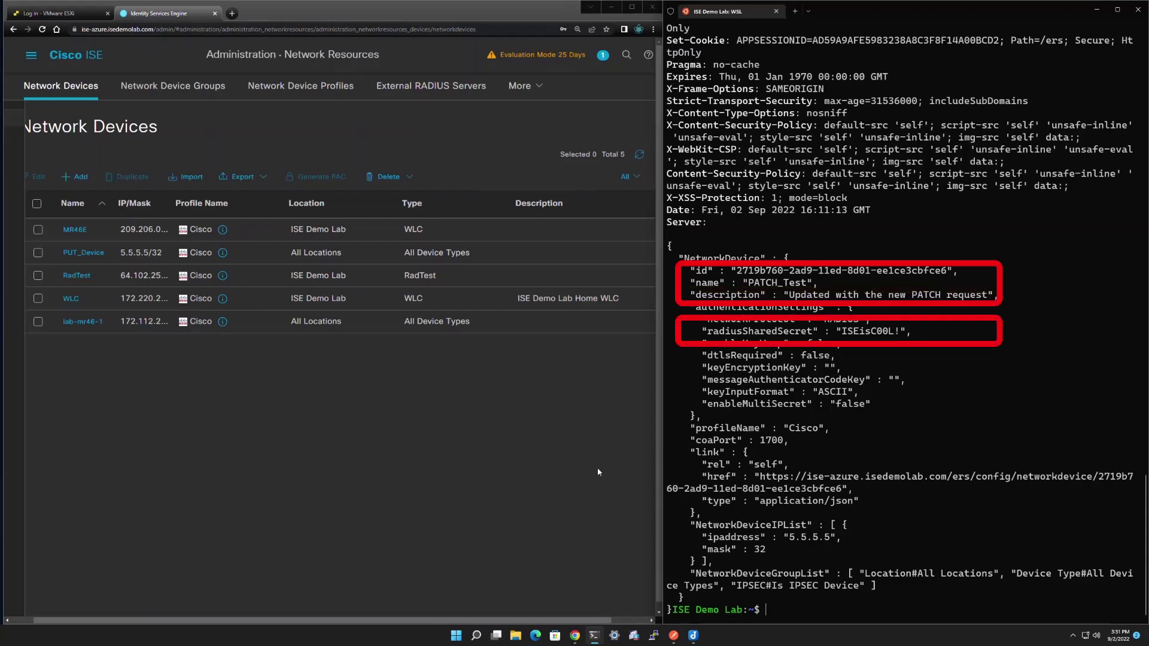
click(639, 154)
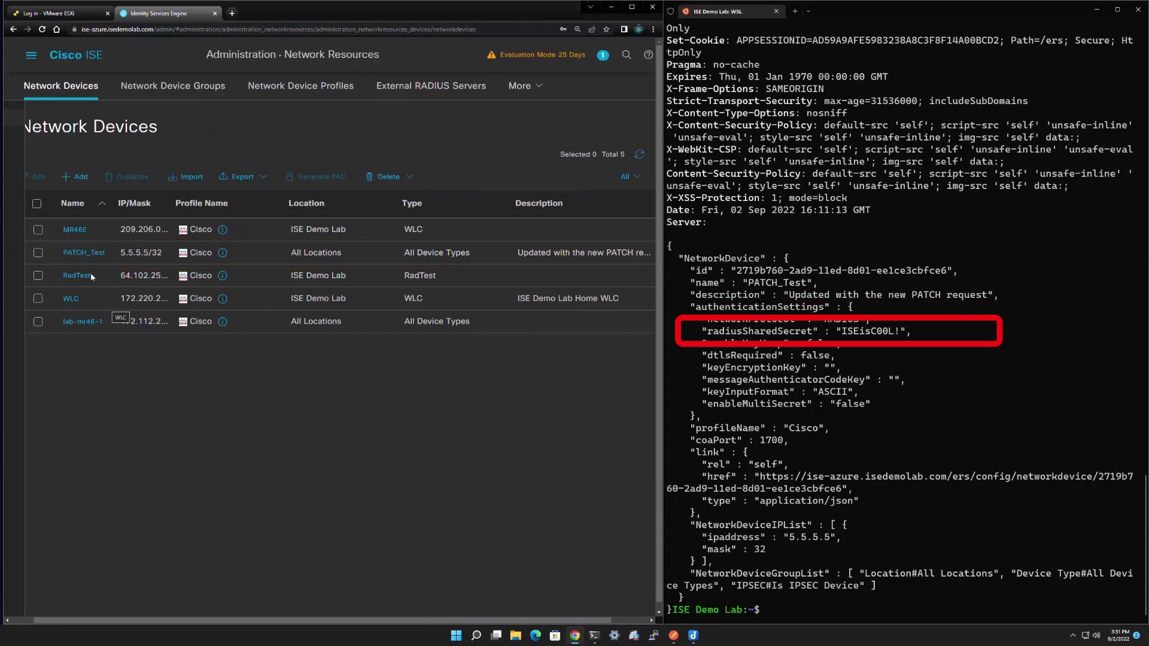
- Open PATCH_Test in Cisco ISE, reveal its RADIUS shared secret to compare with the PATCH response, and return to the device list discarding changes
click(85, 258)
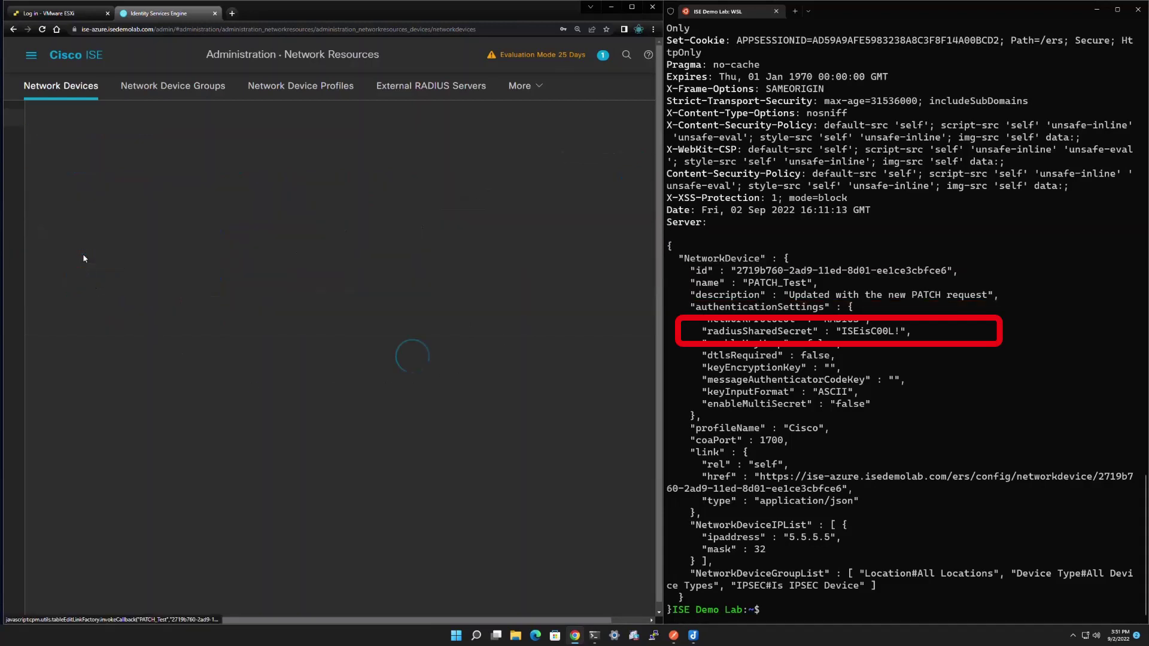
scroll(200, 409, down, 2)
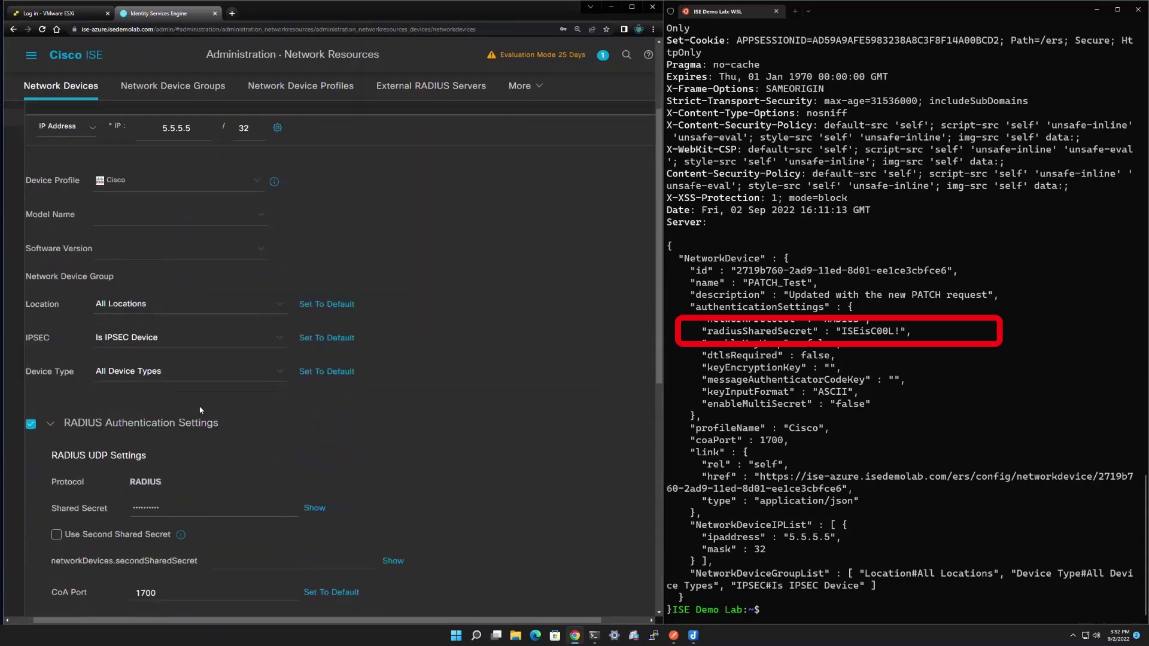
click(312, 507)
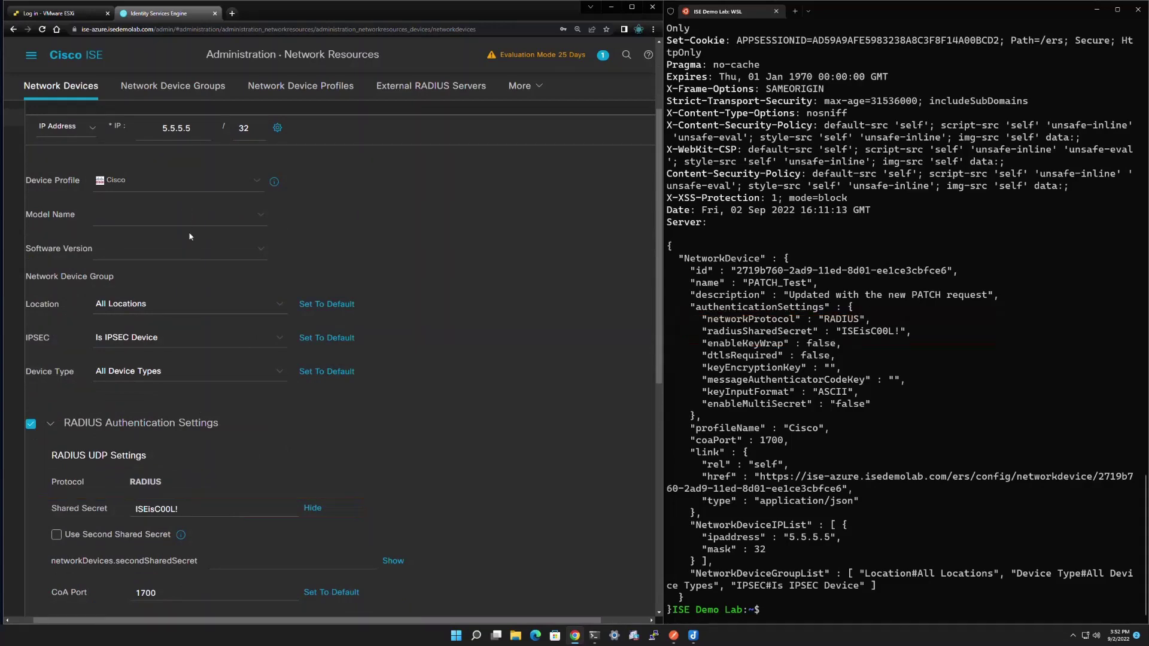
scroll(249, 457, up, 2)
click(60, 118)
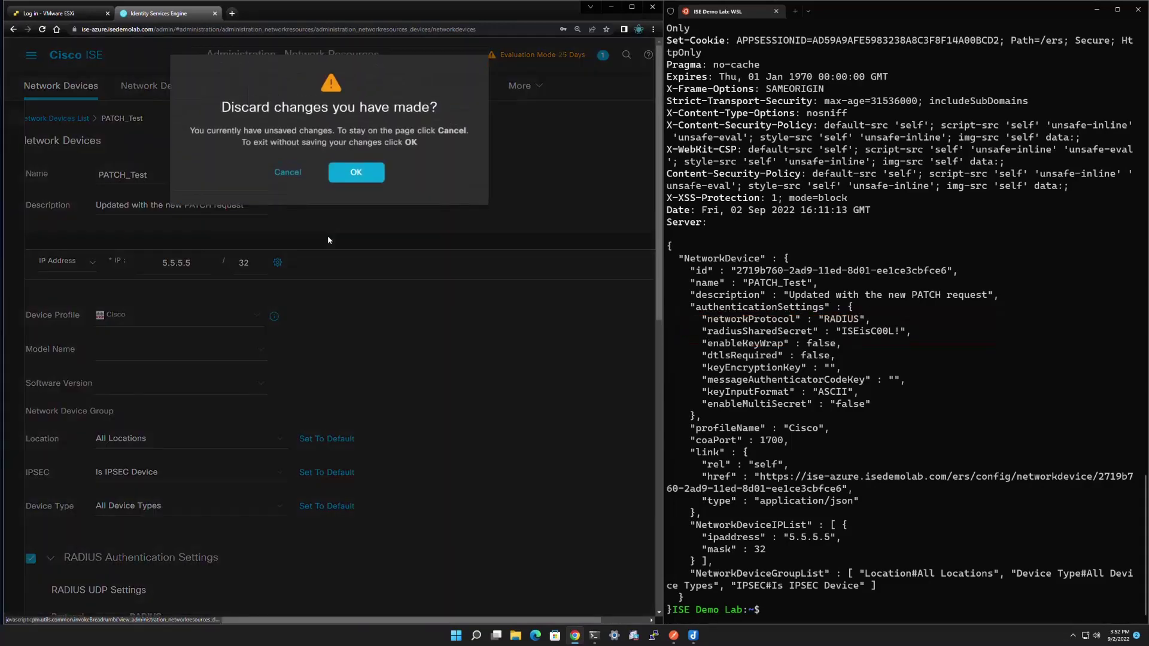
click(356, 173)
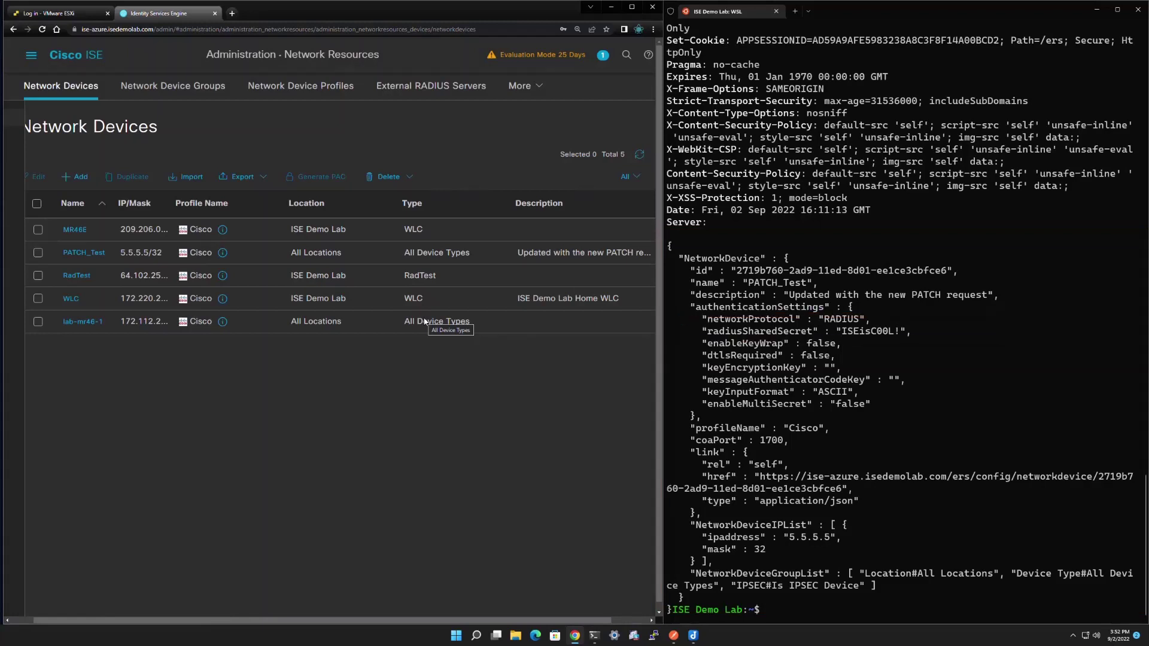
- Run the DELETE NetworkDevice request from the Joplin ERS Requests note in the terminal to remove PATCH_Test, and refresh ISE's Network Devices list
click(693, 635)
scroll(344, 426, down, 4)
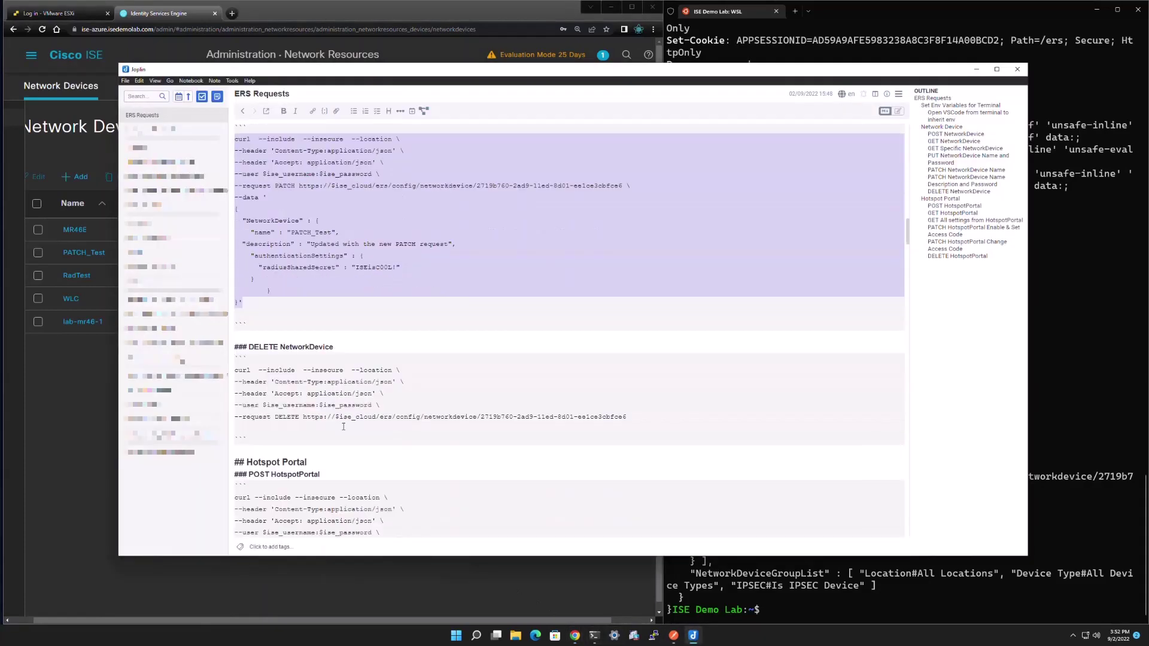
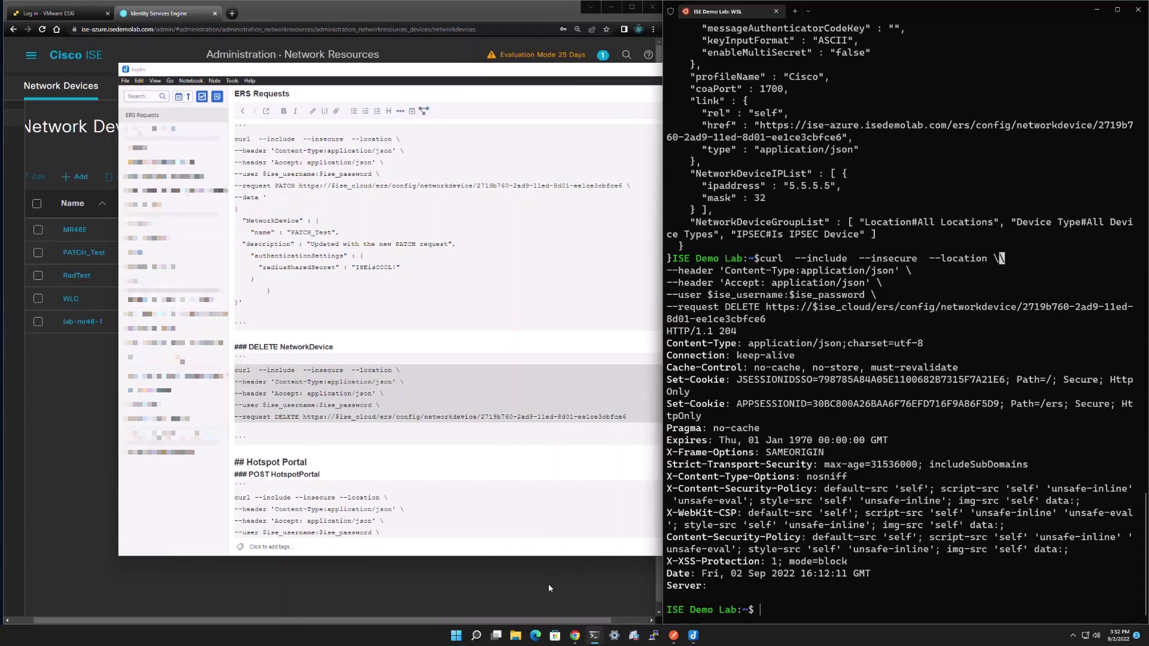
click(548, 583)
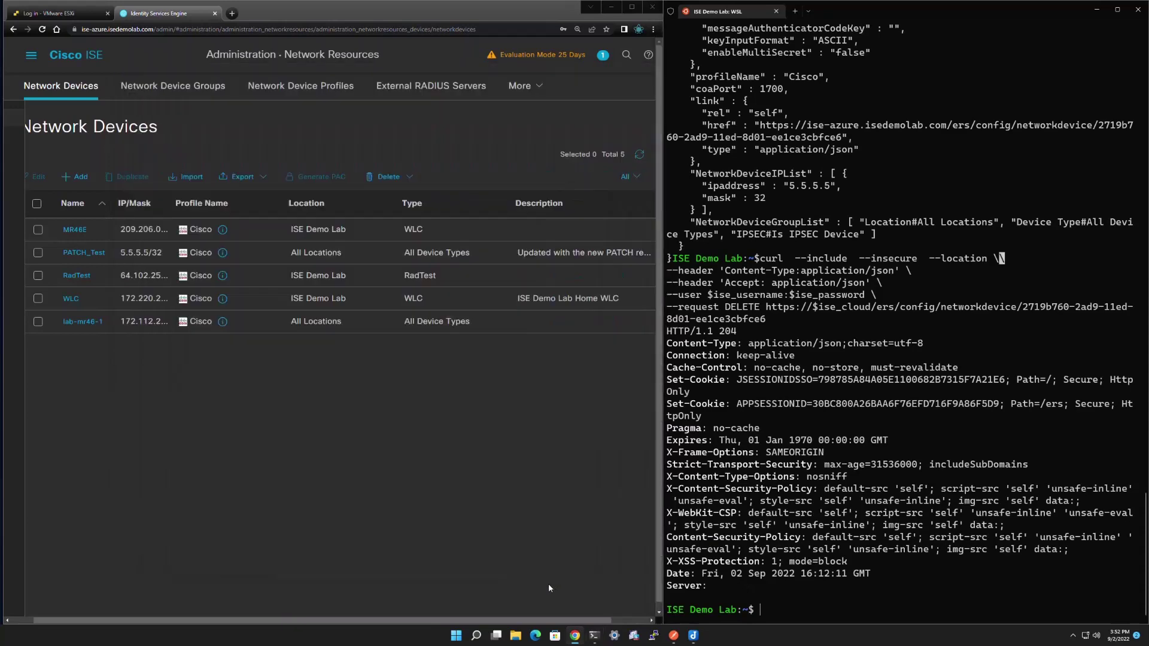
click(638, 154)
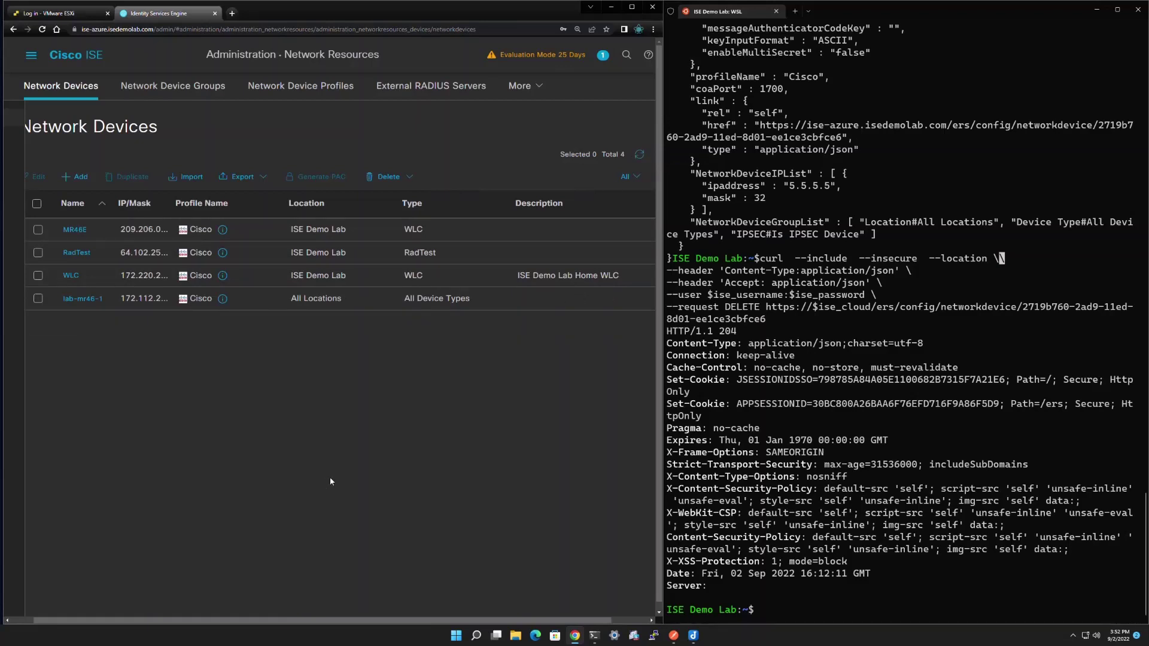
- Open the Guest Portals page under the Guest Access work center in Cisco ISE and collapse its side navigation
click(31, 57)
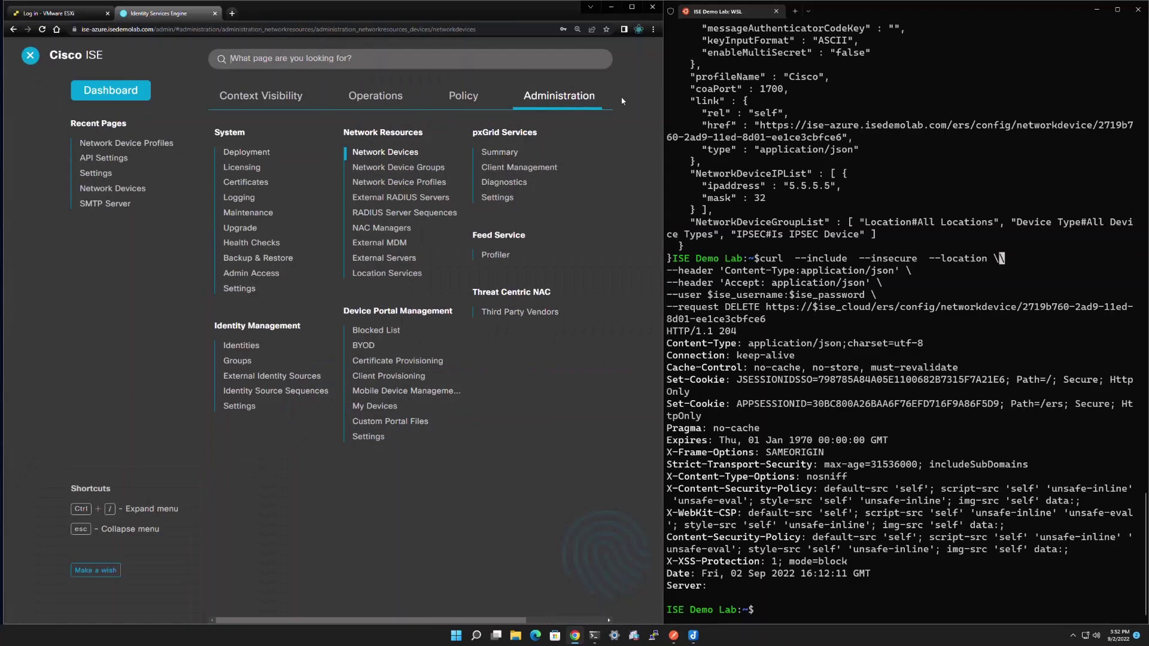
scroll(574, 149, right, 2)
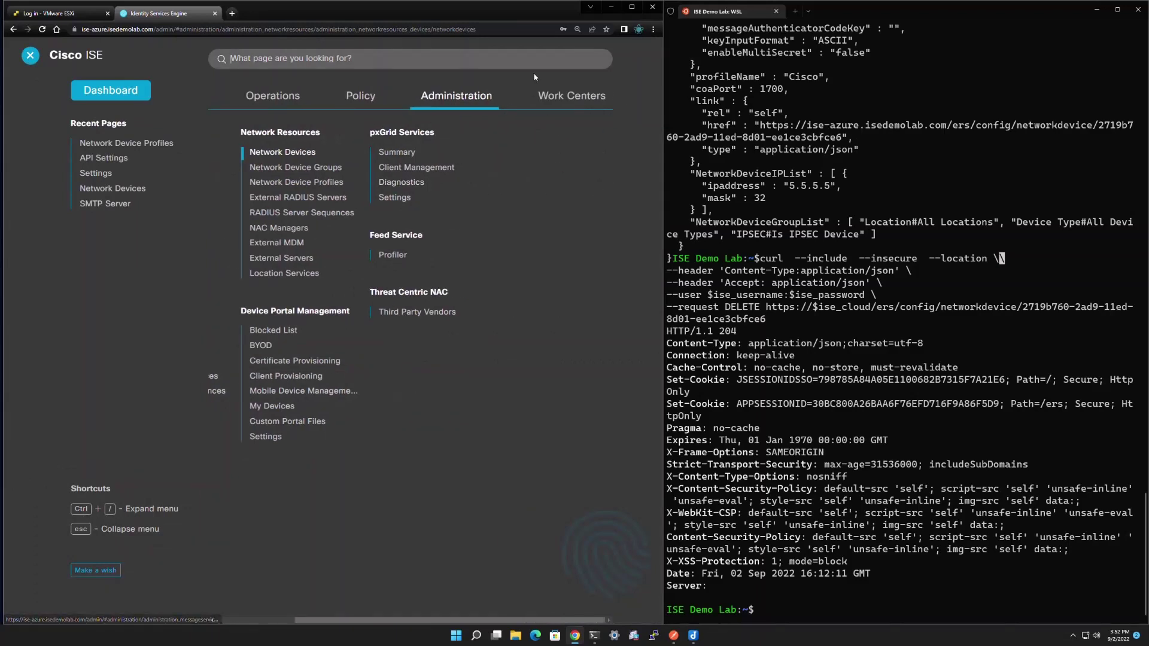
click(552, 96)
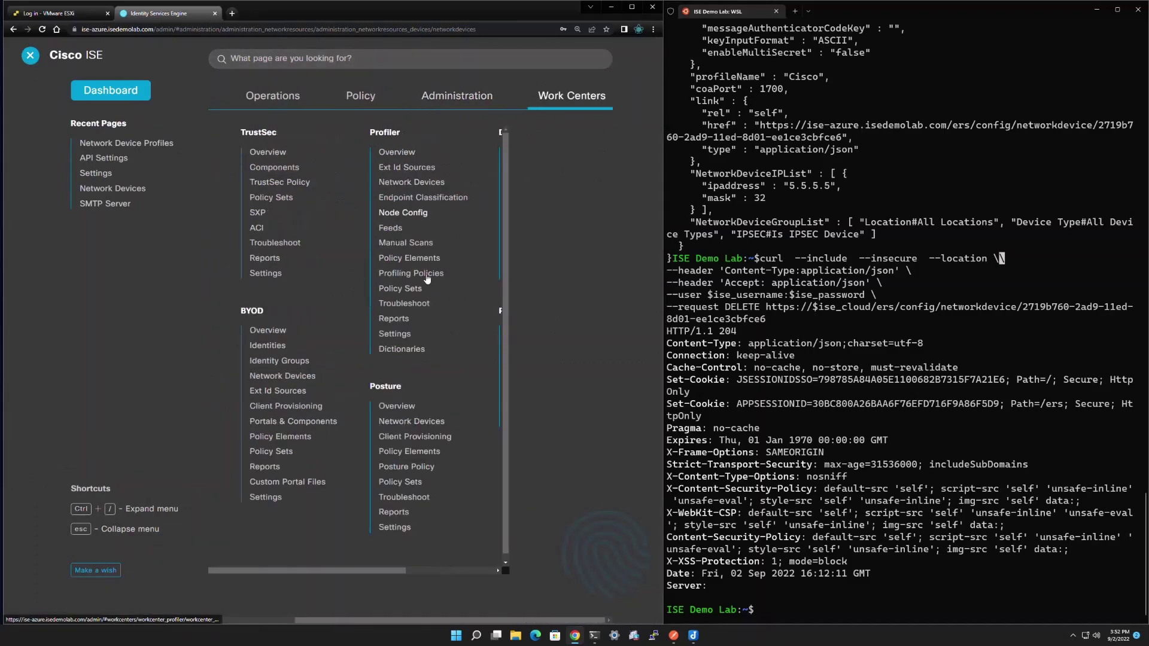
scroll(310, 363, left, 2)
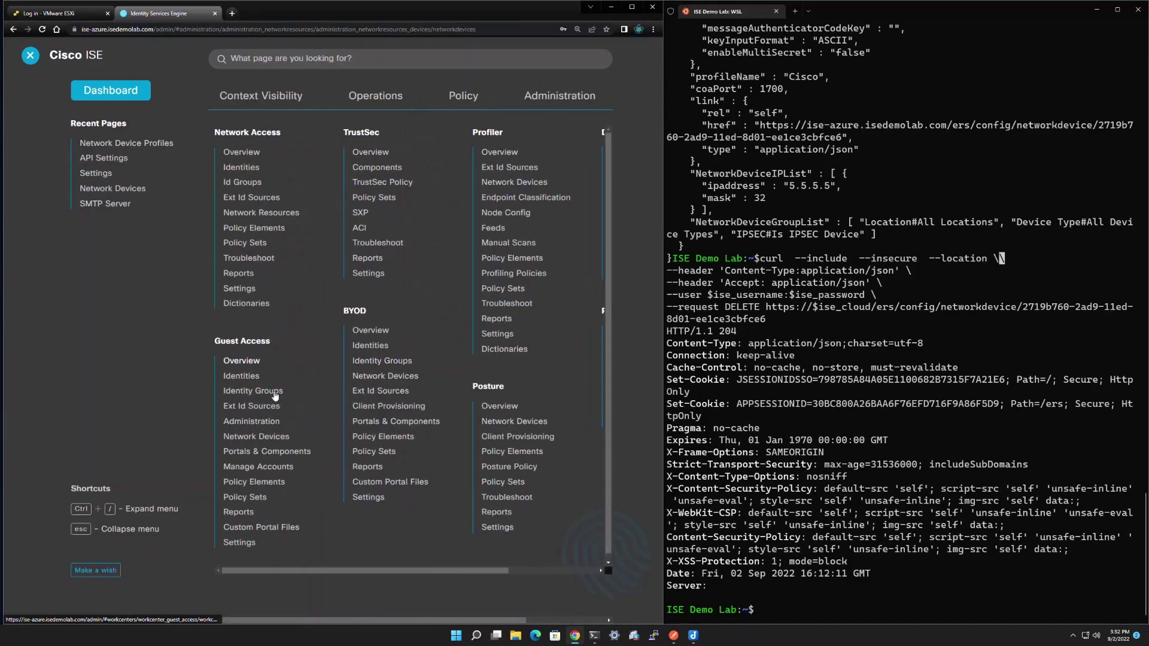
click(275, 453)
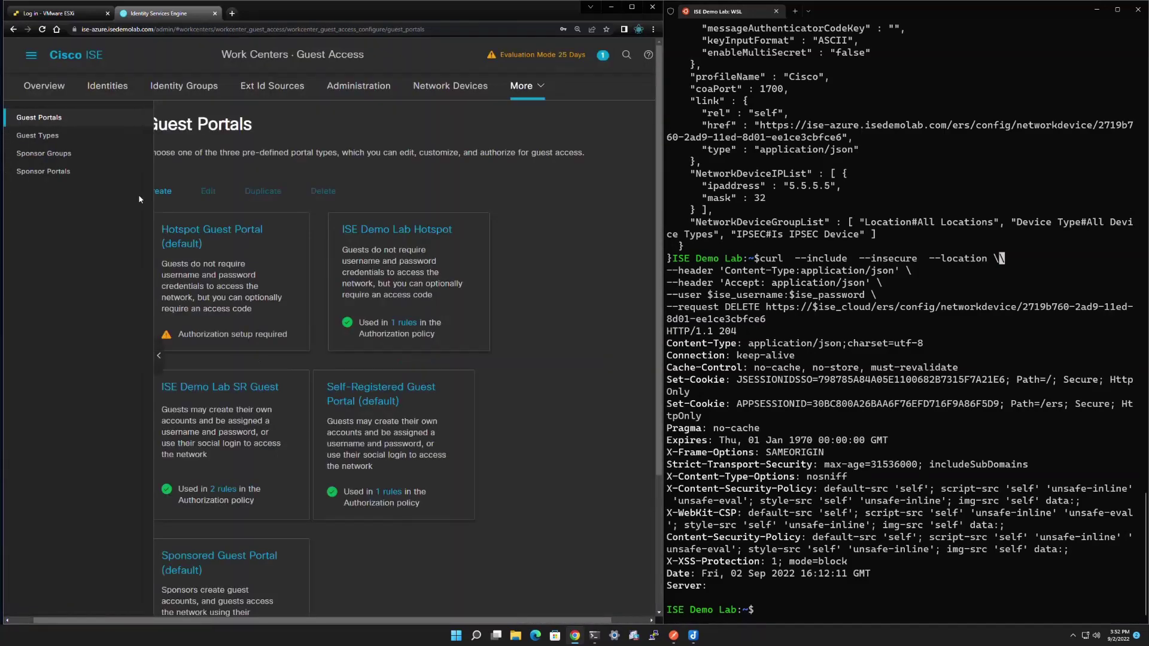
click(160, 359)
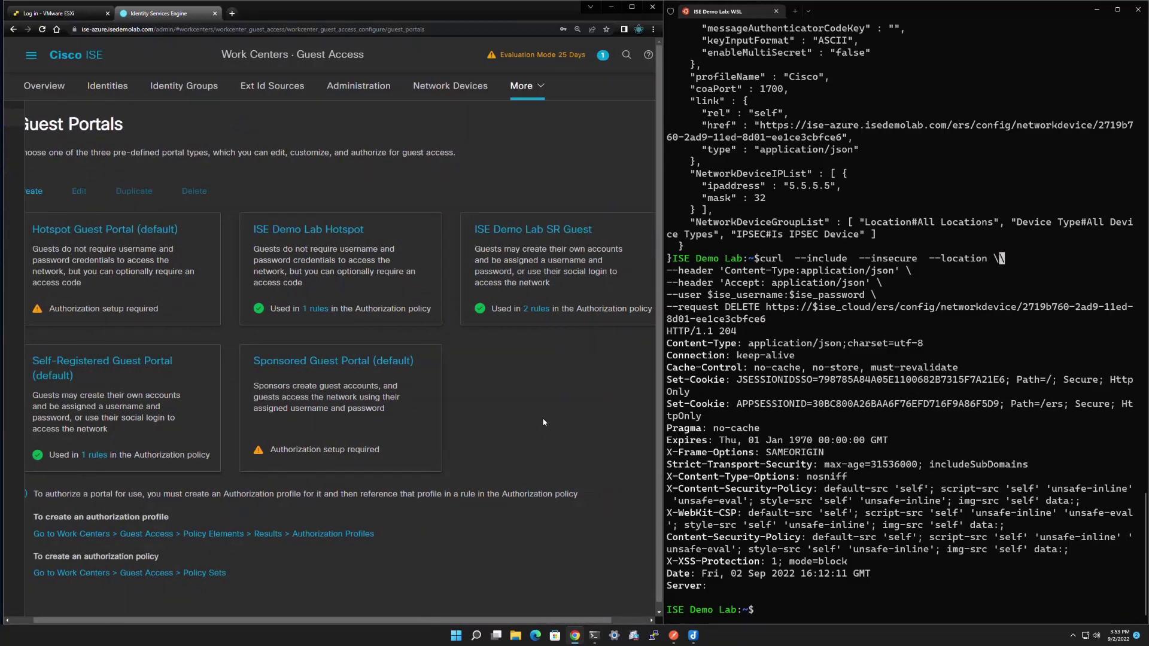
- Copy the entire POST HotspotPortal request for "Hotspot Guest Portal CREATE" from the Joplin ERS Requests note
click(693, 636)
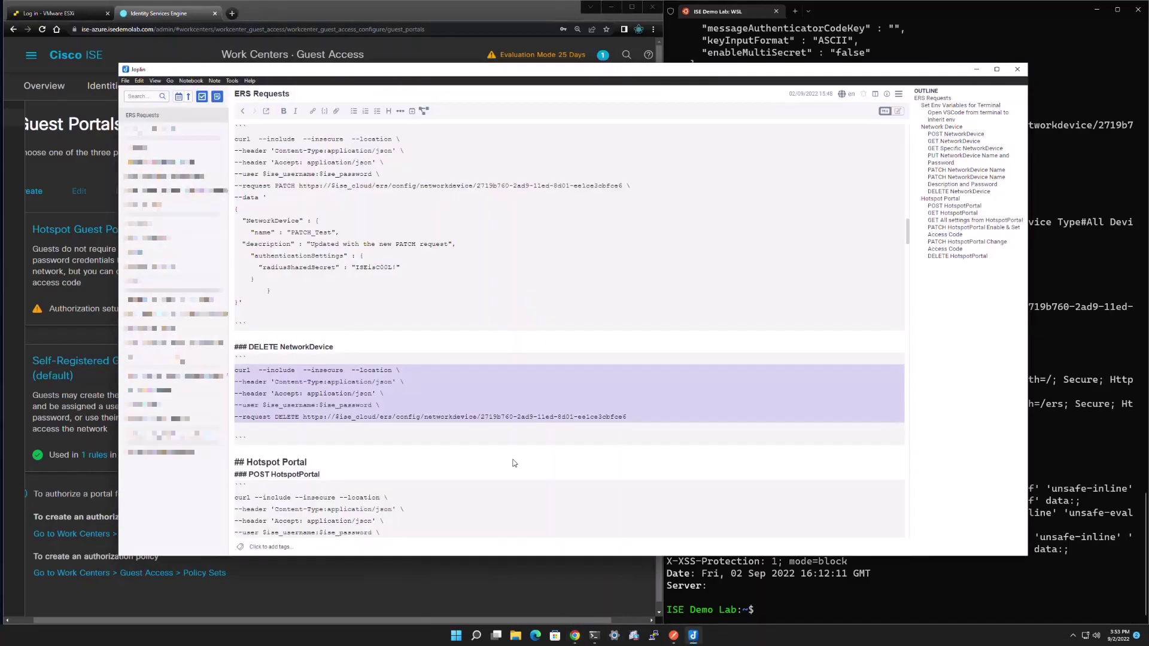
scroll(367, 435, down, 5)
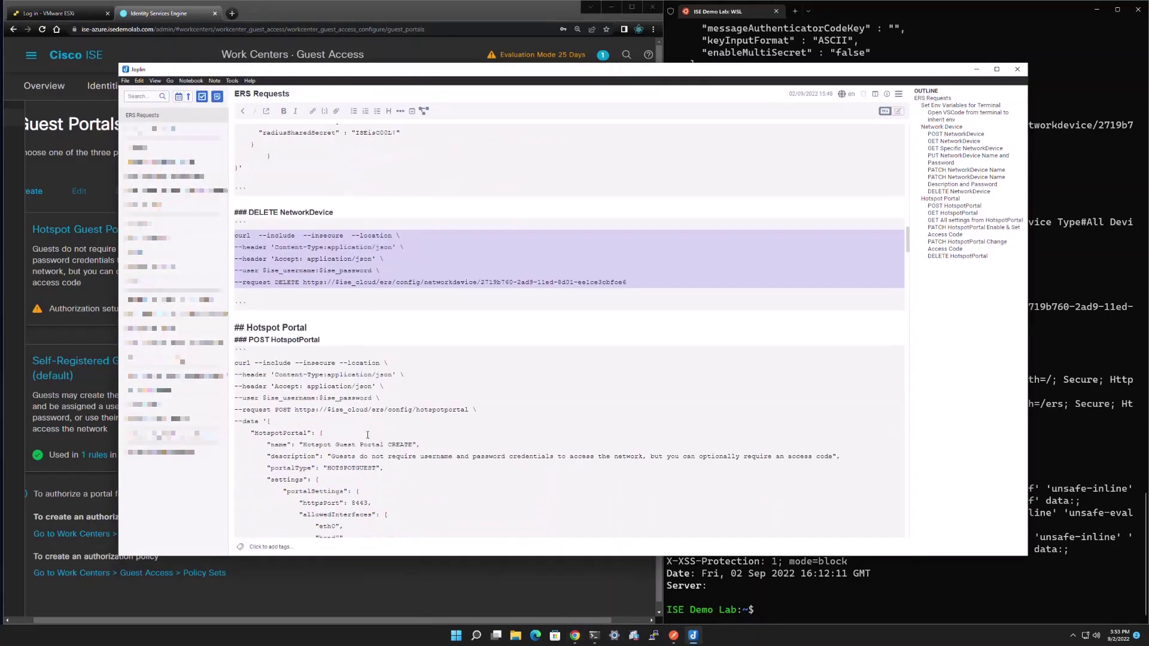
scroll(368, 435, down, 2)
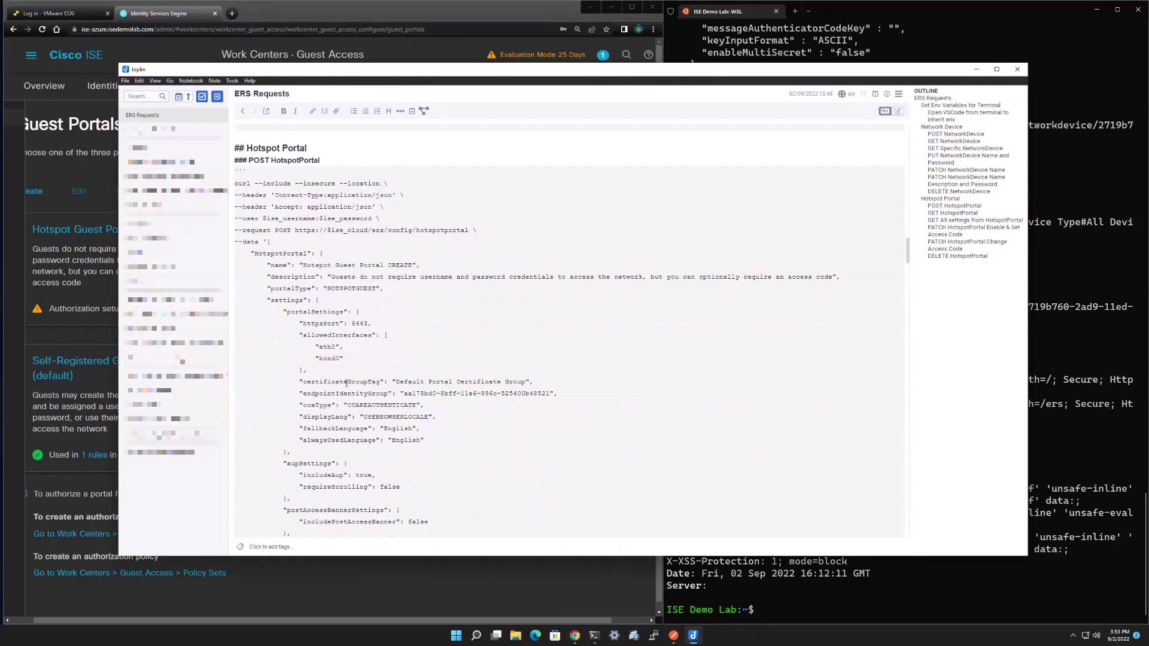
drag(235, 182, 339, 303)
scroll(367, 332, down, 12)
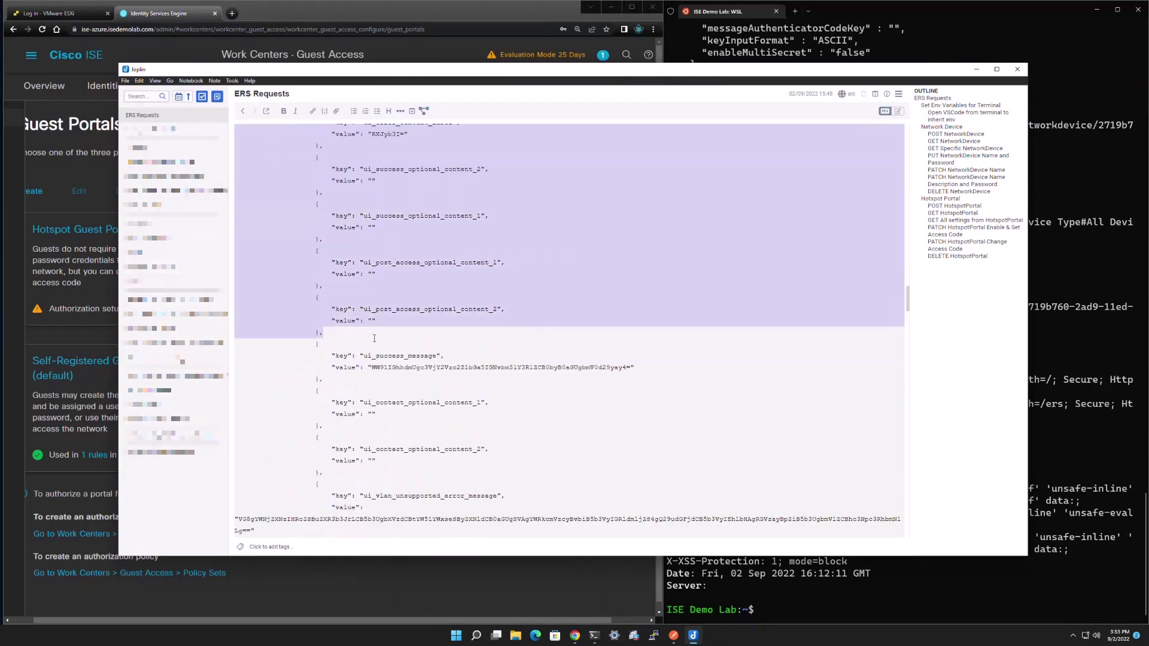
scroll(338, 303, down, 8)
scroll(374, 339, down, 5)
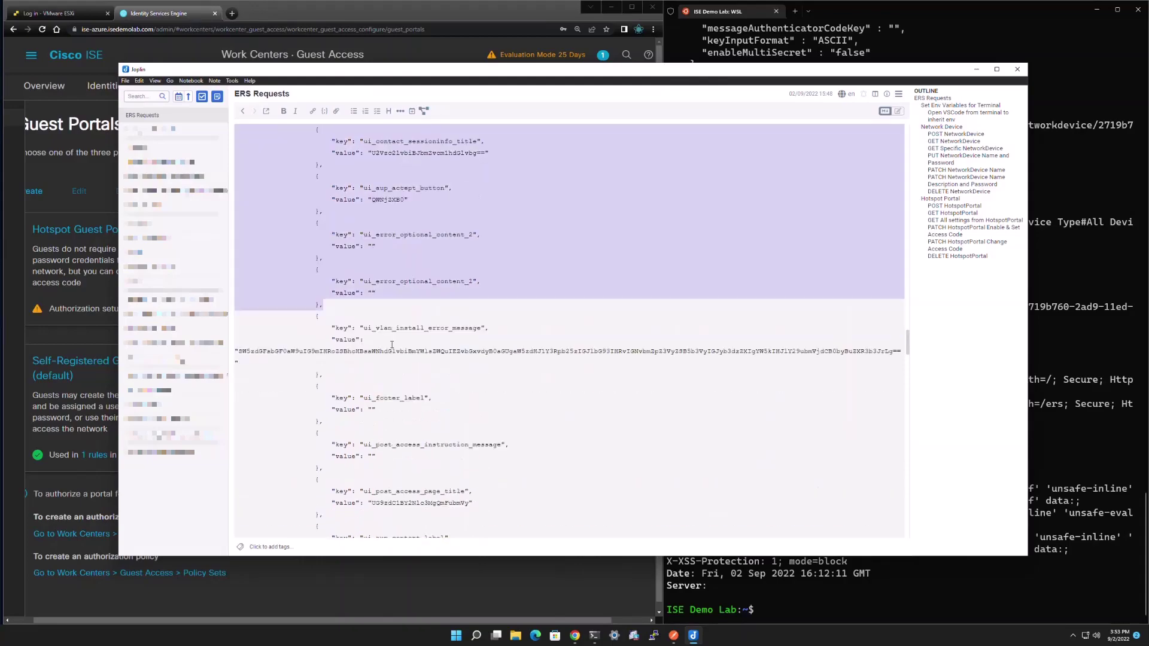
scroll(392, 345, down, 6)
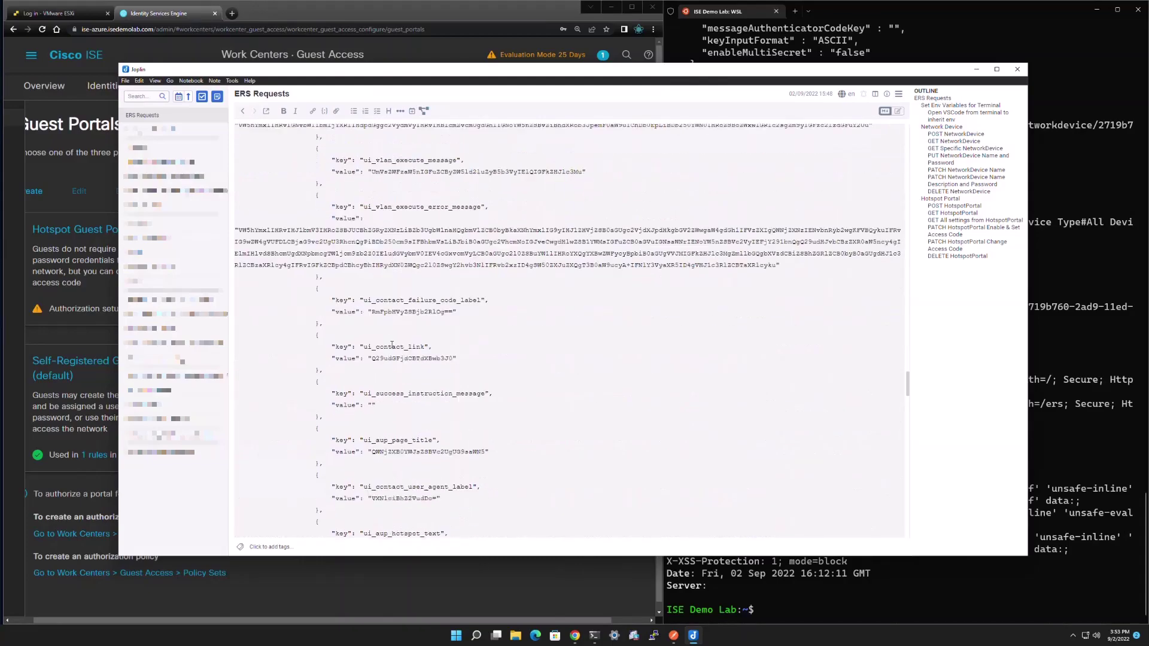
scroll(391, 345, down, 6)
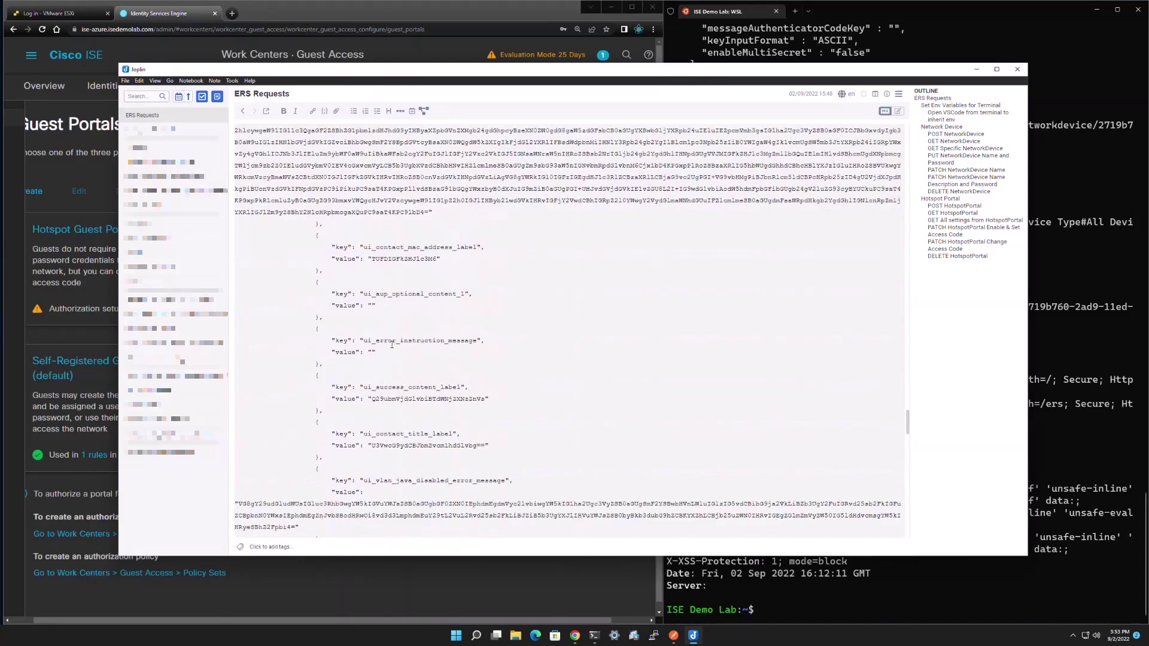
scroll(392, 345, down, 7)
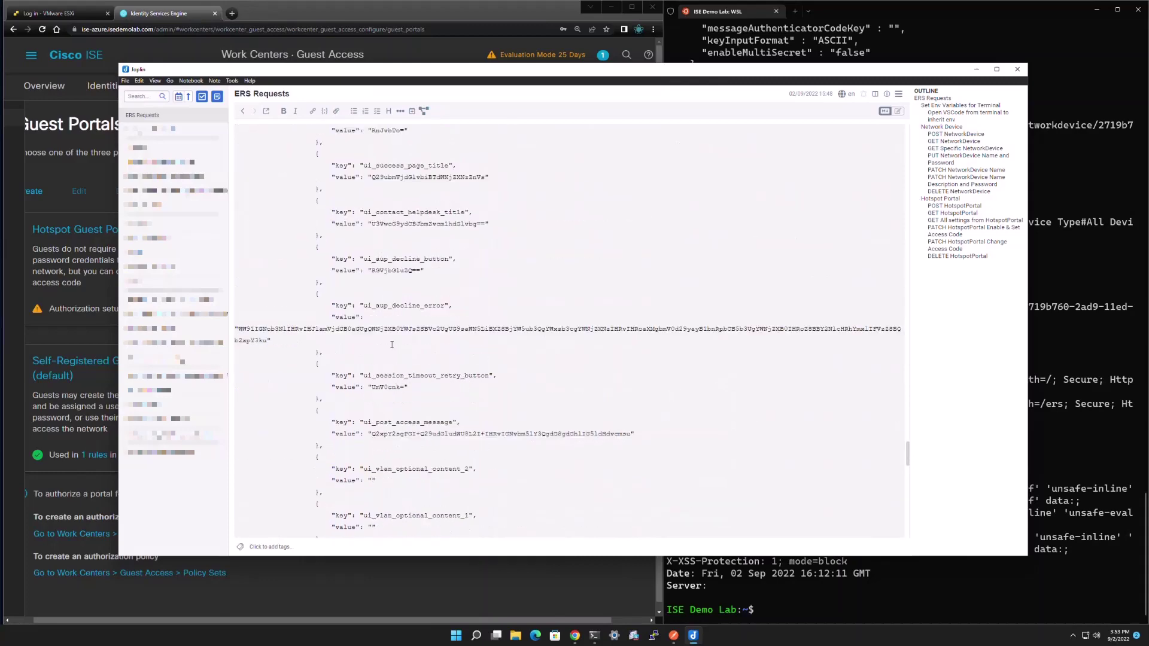
drag(395, 316, 386, 296)
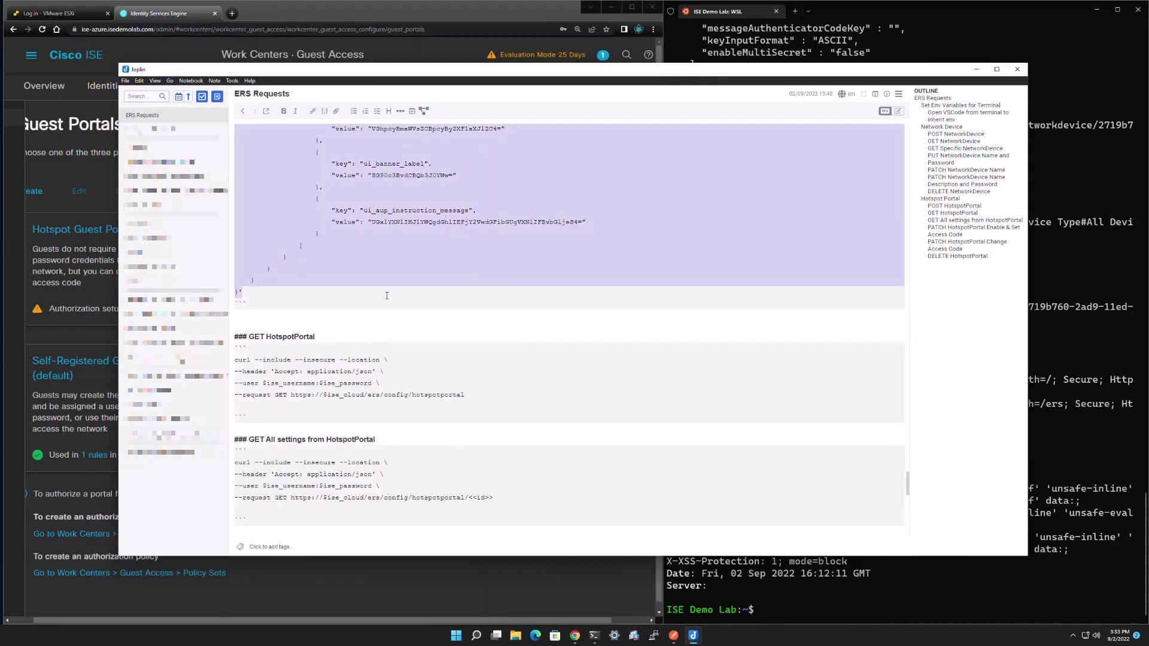
- Clear the terminal and run the copied POST request to create the hotspot portal "Hotspot Guest Portal CREATE", accepting the long paste
click(780, 605)
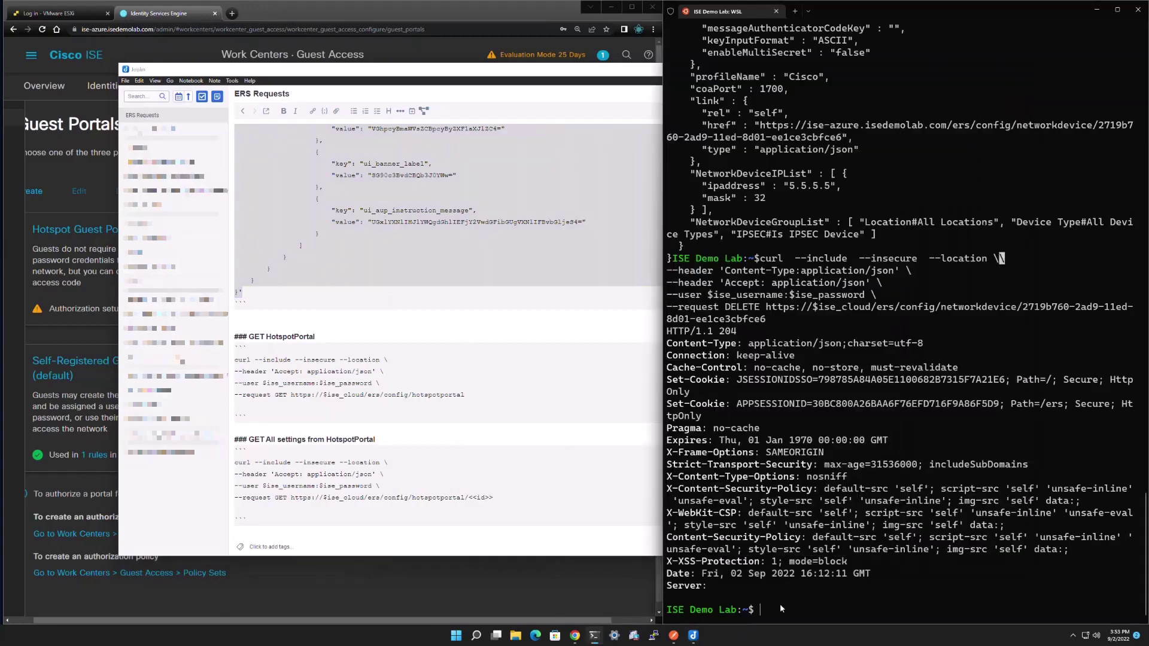
key(ctrl+l)
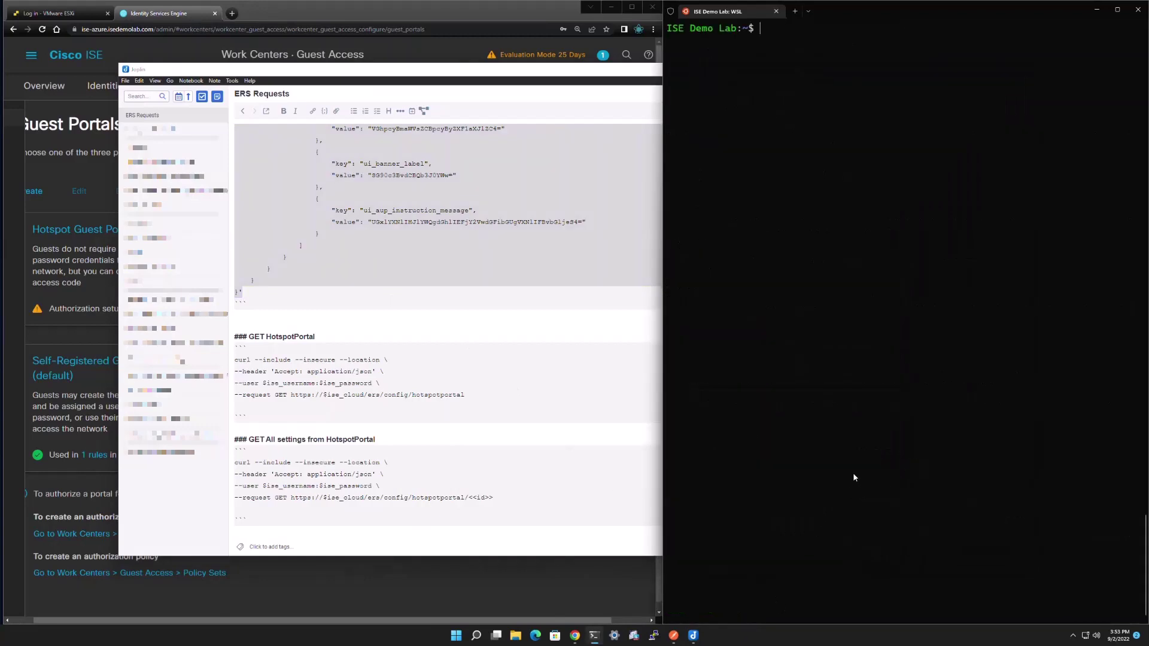
right_click(848, 462)
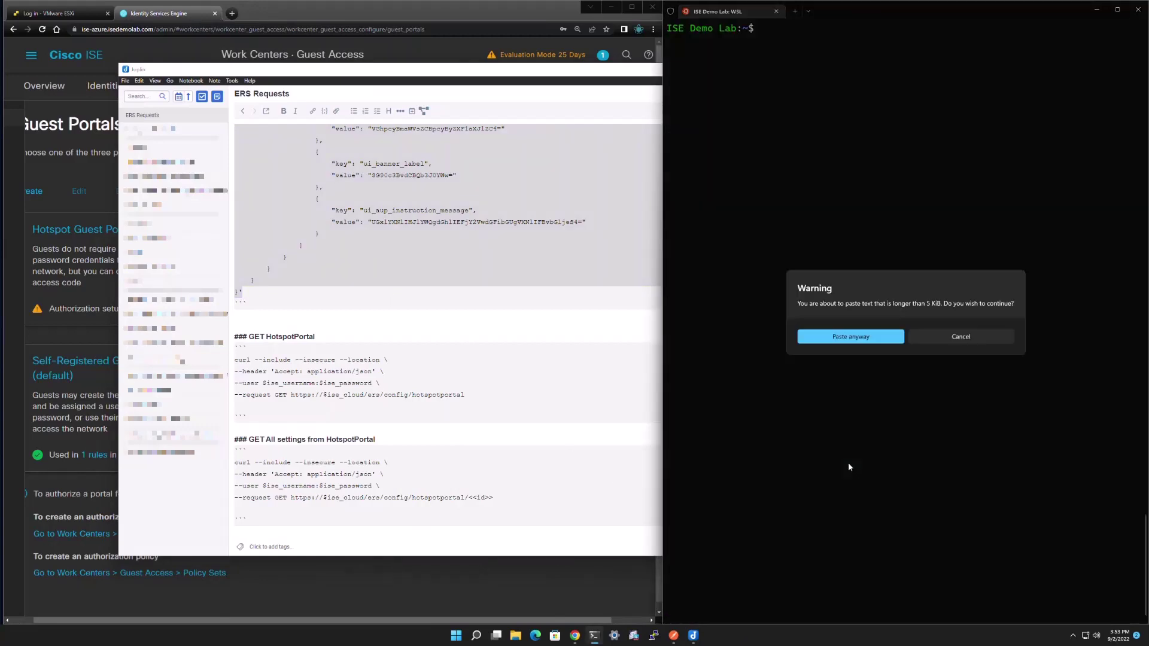
click(850, 337)
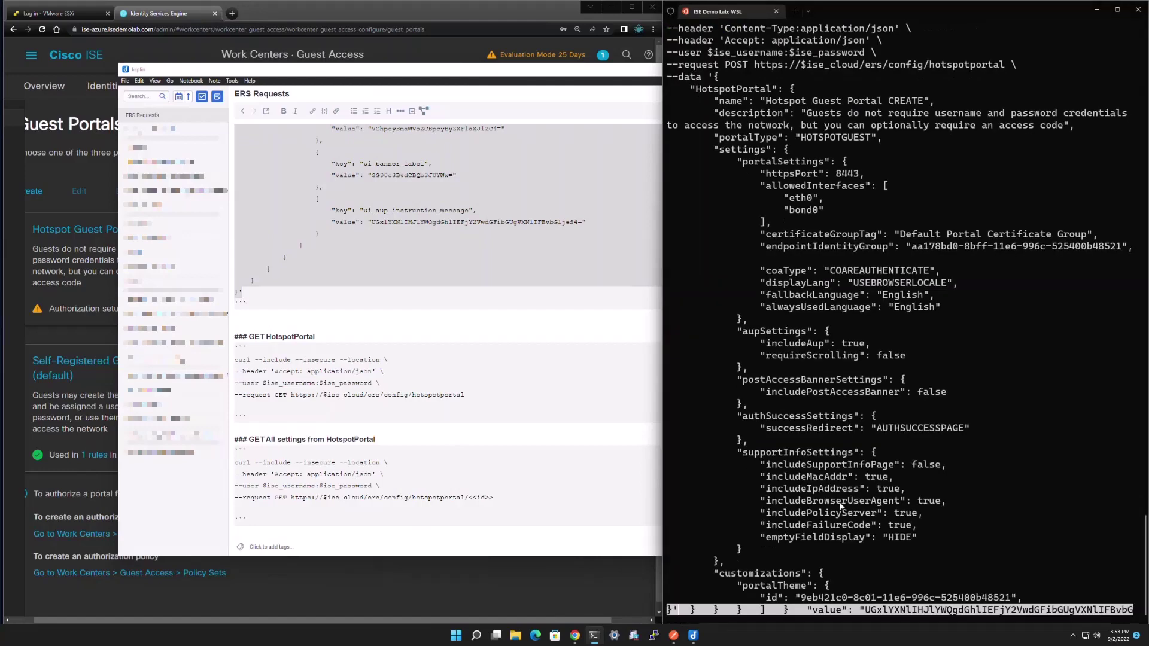
key(Return)
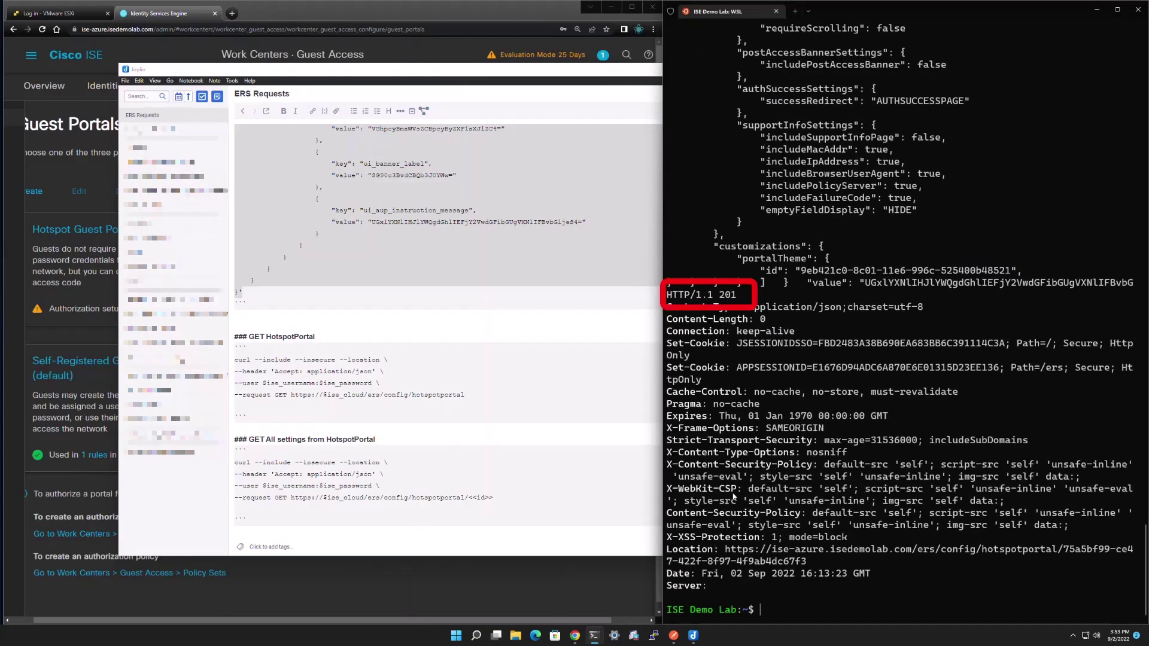
- Reload the Guest Portals page in Cisco ISE and collapse the side navigation to check for the new hotspot portal
click(538, 594)
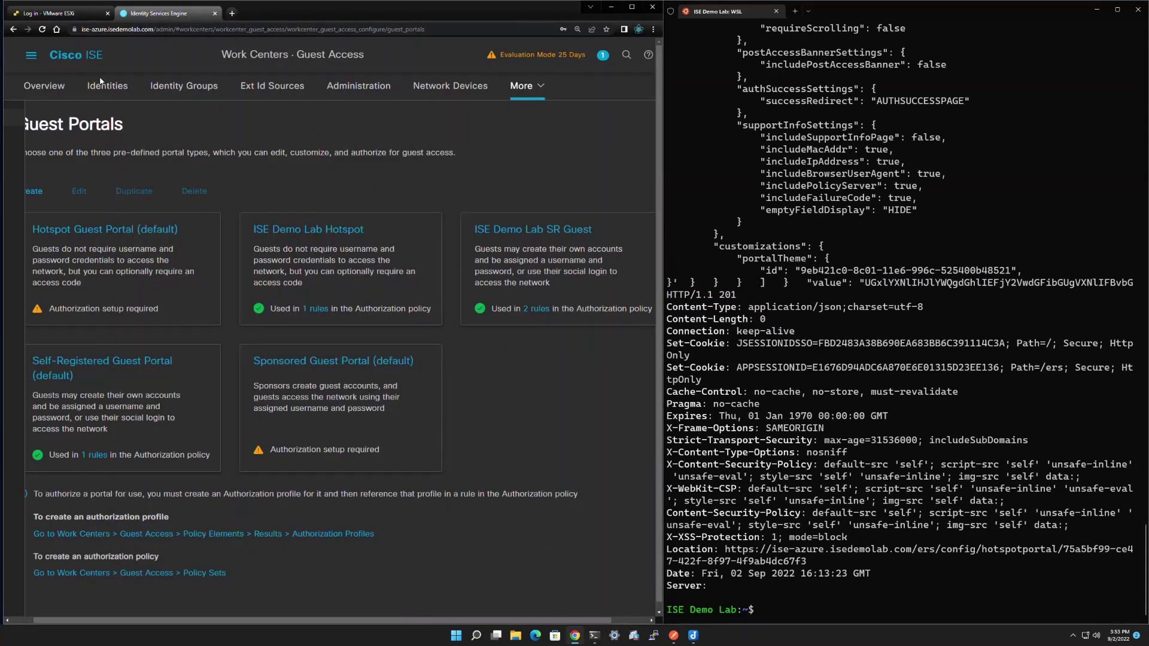
click(43, 30)
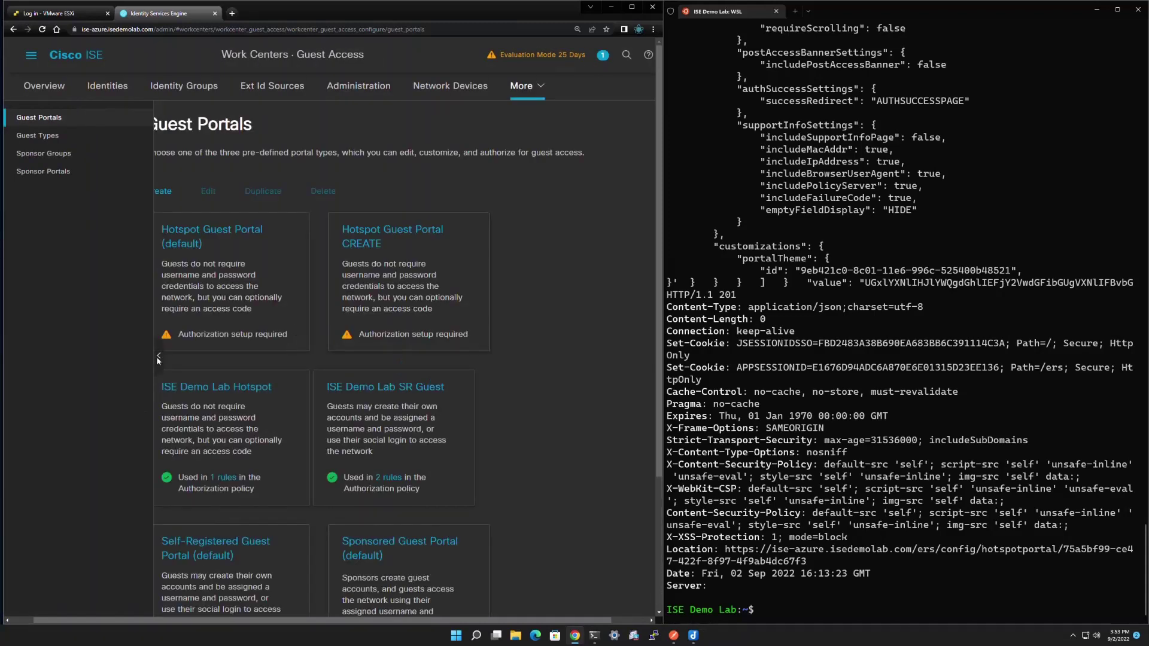
click(157, 357)
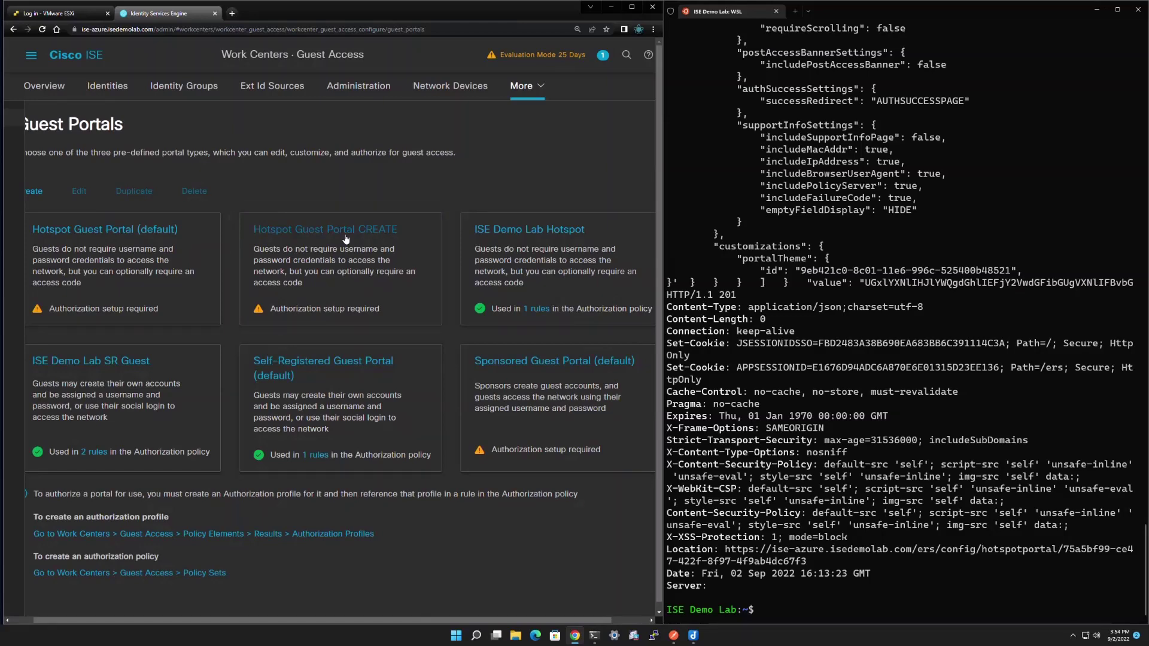
- Copy the GET HotspotPortal request from the ERS Requests note in Joplin and run it in the terminal to list the hotspot portals
click(693, 635)
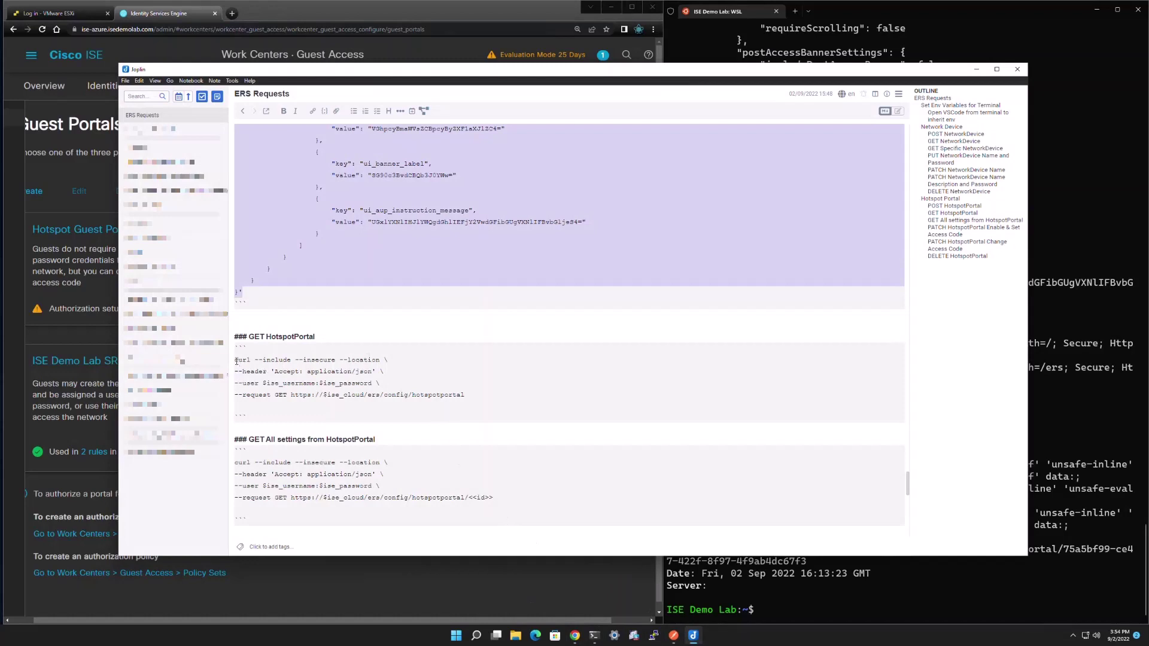
drag(234, 362, 471, 396)
key(ctrl+c)
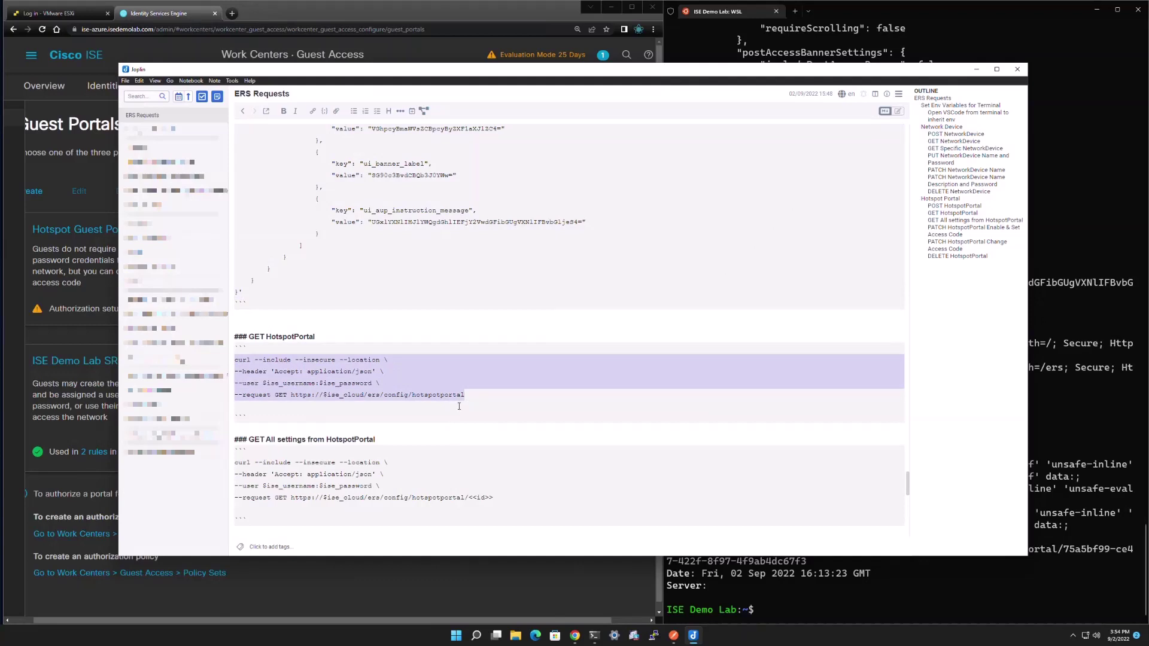
click(603, 599)
right_click(806, 612)
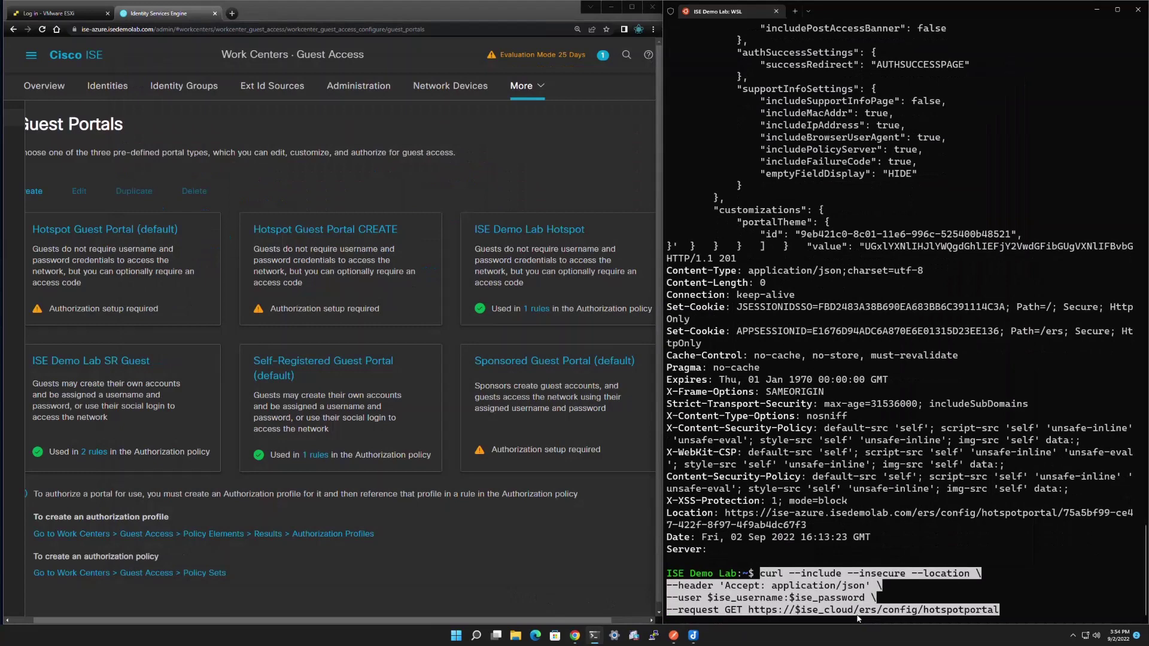
key(Return)
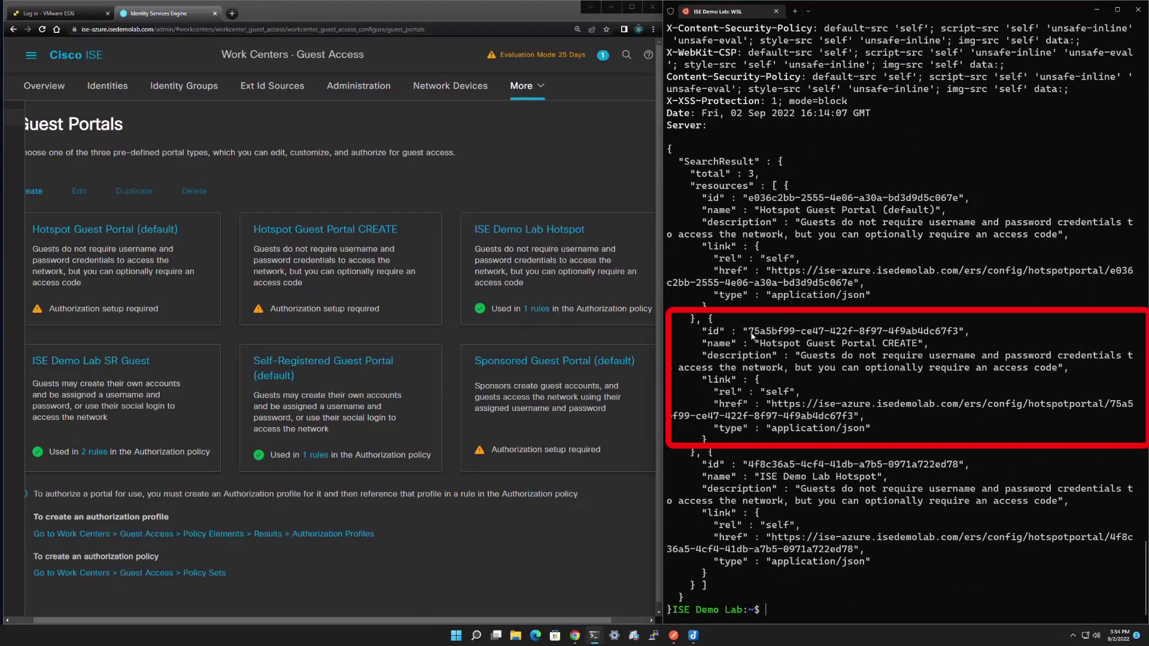
- Copy the id of "Hotspot Guest Portal CREATE" from the response and paste it over <<id>> in the note's "GET All settings from HotspotPortal" request
drag(751, 336, 959, 337)
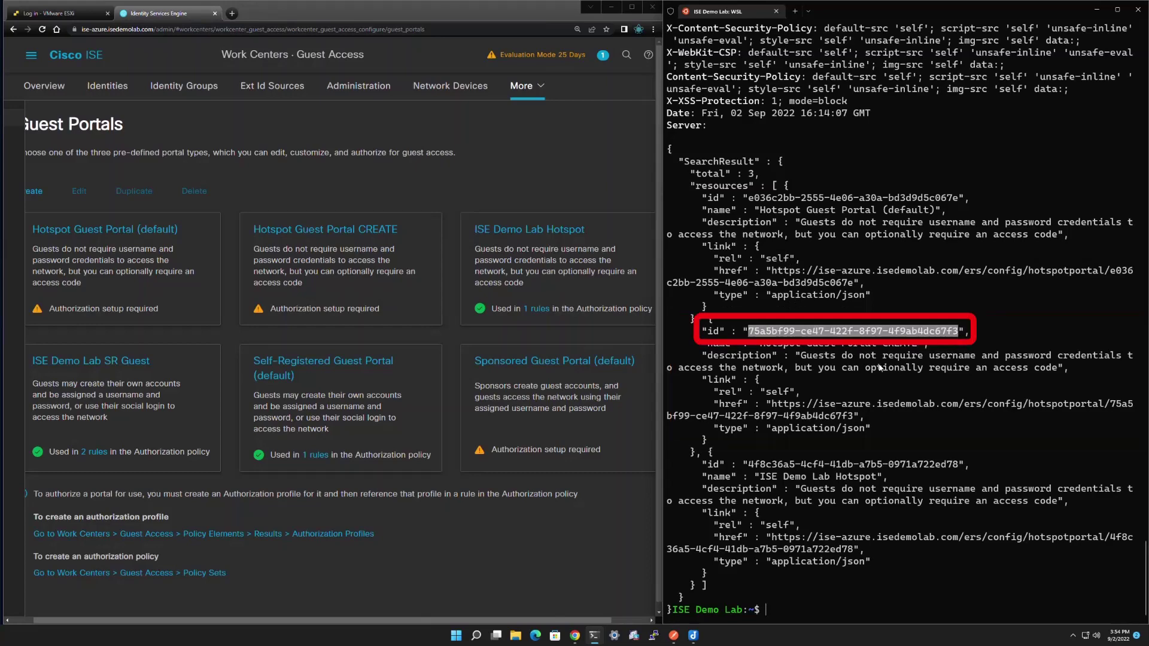
key(ctrl+c)
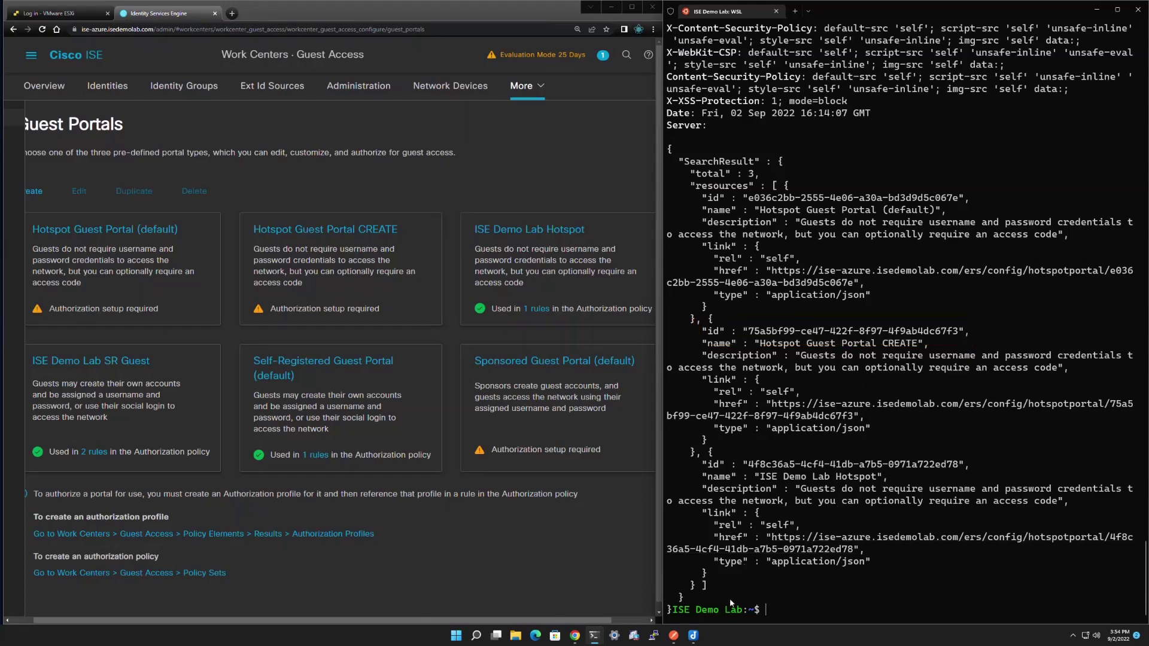
click(691, 636)
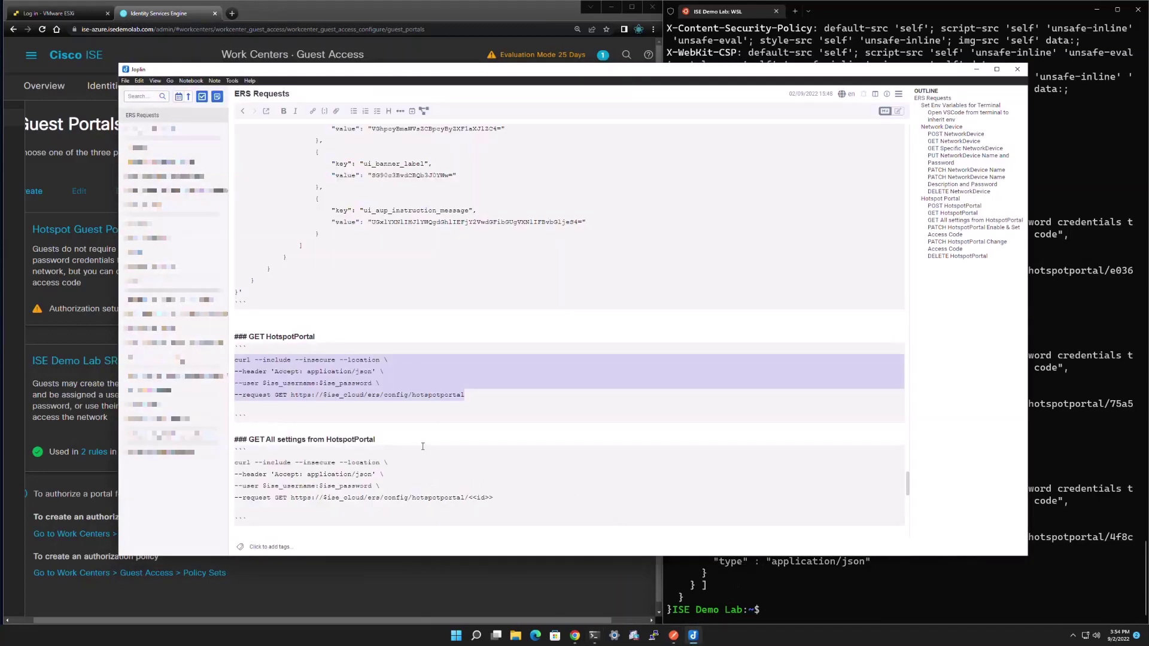
scroll(423, 429, down, 1)
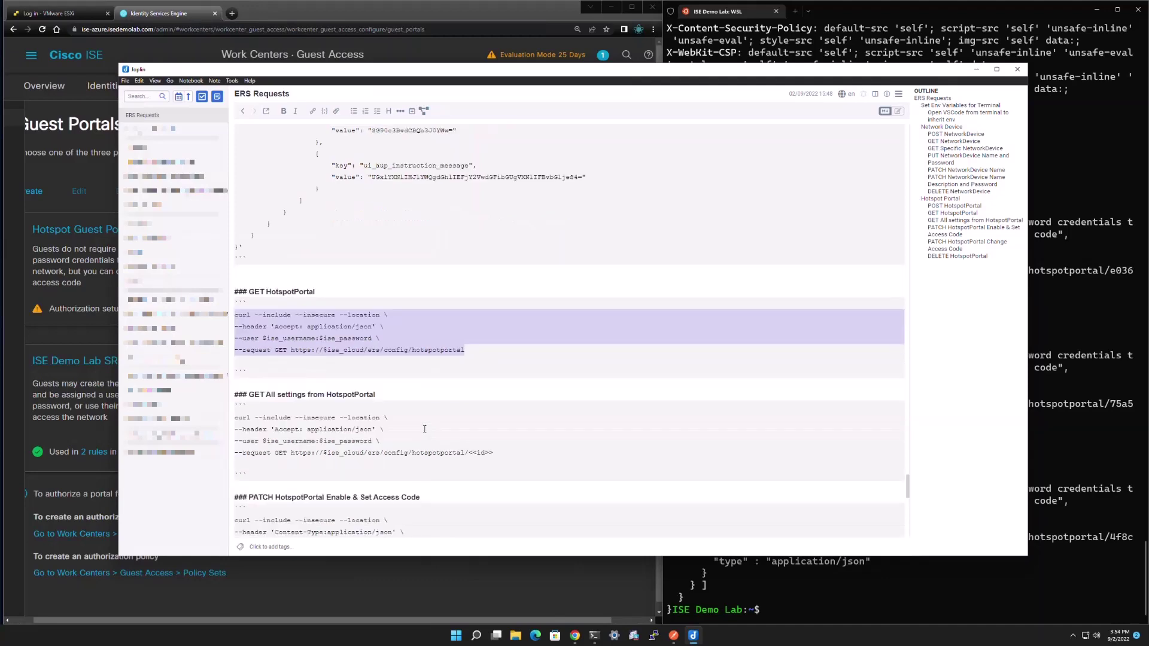
click(467, 453)
text(/)
drag(469, 453, 495, 453)
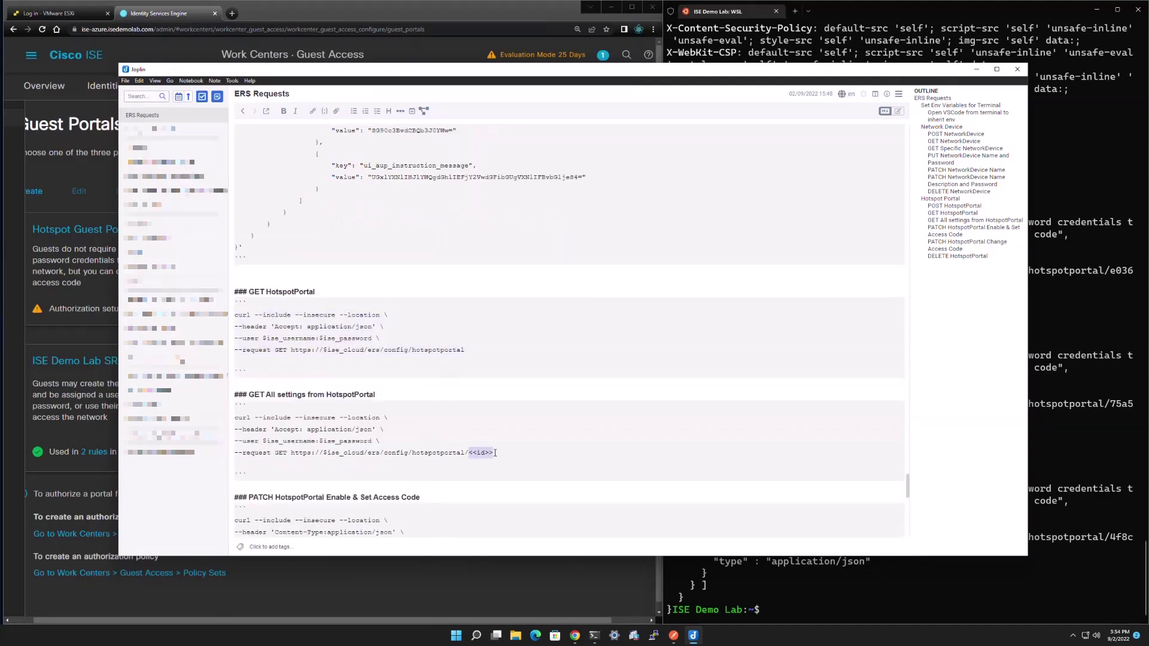
key(ctrl+v)
- Copy the completed "GET All settings from HotspotPortal" request and run it in the cleared terminal
click(247, 418)
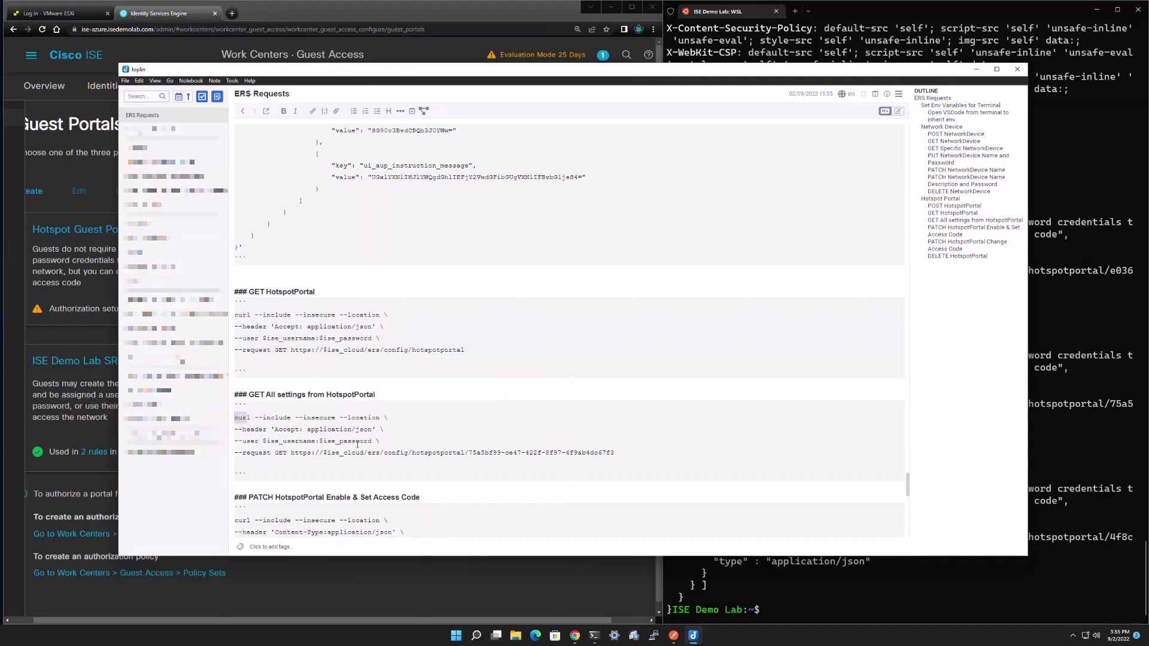
drag(234, 417, 556, 462)
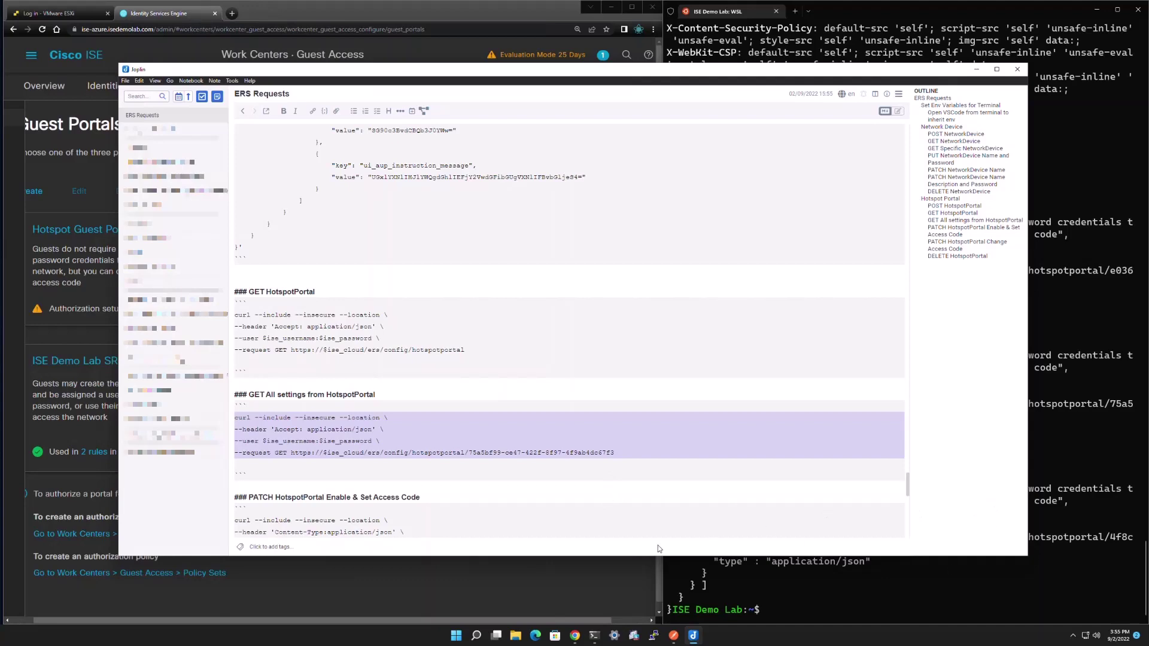
click(571, 584)
click(868, 598)
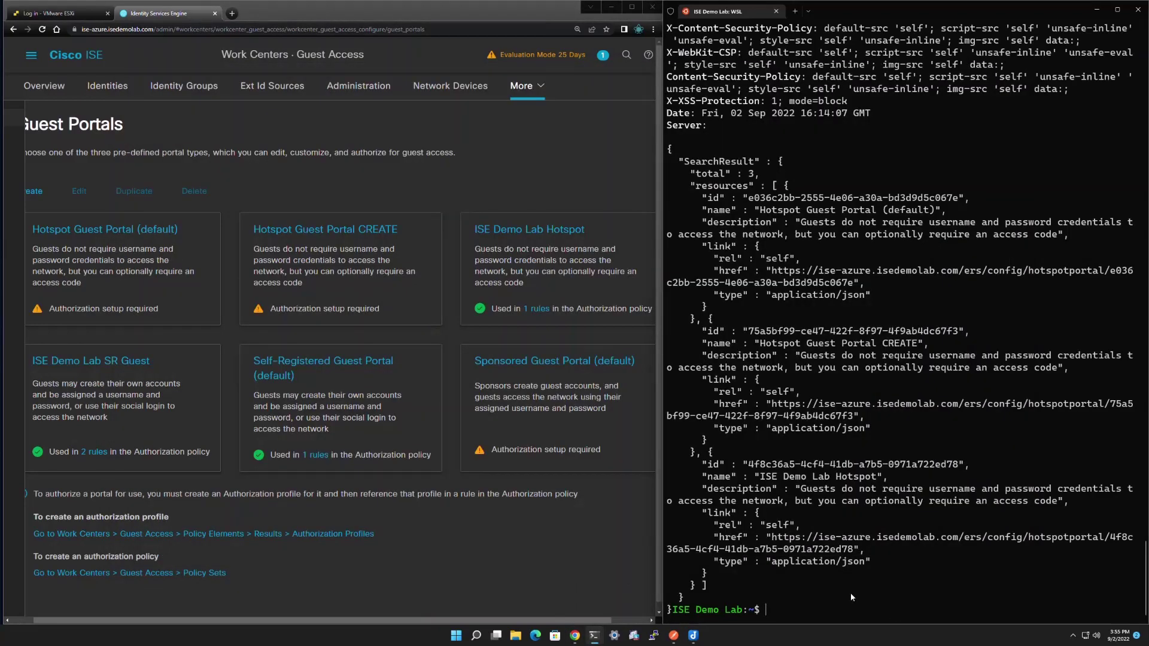
key(ctrl+l)
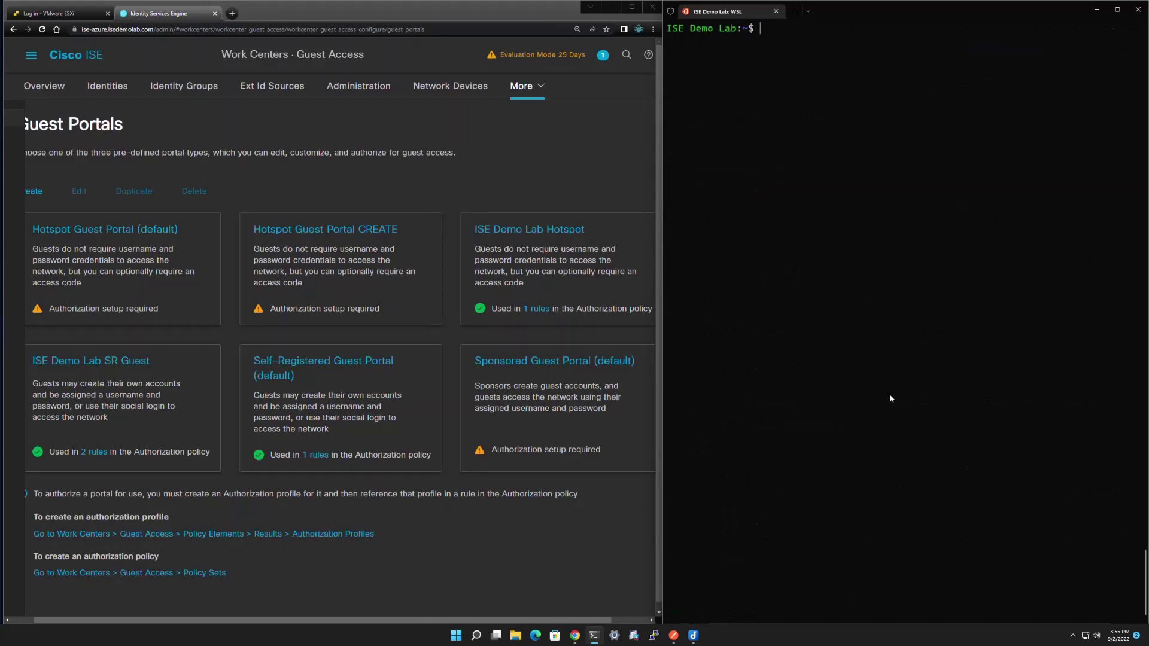
key(ctrl+v)
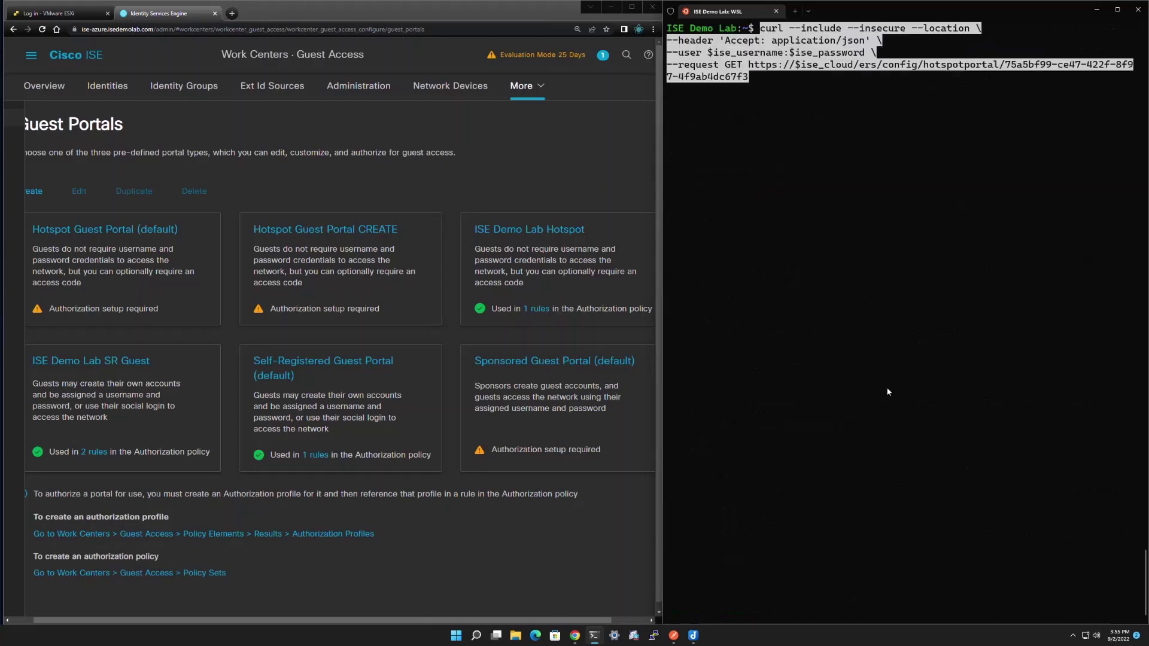
key(Return)
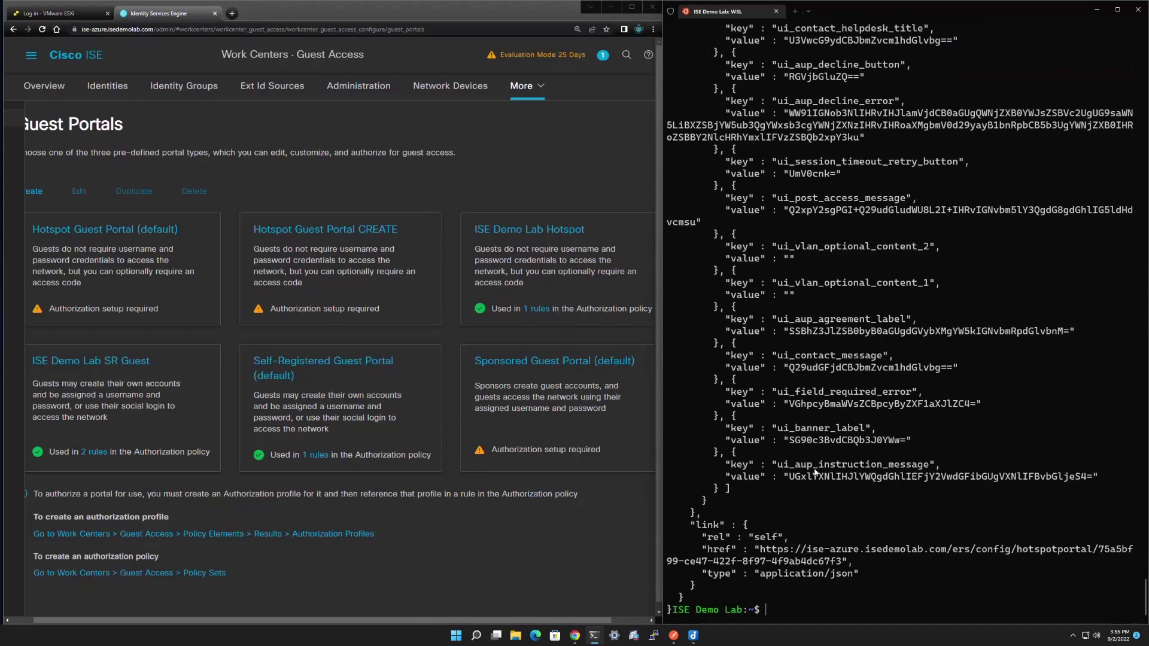
- Examine the returned configuration of "Hotspot Guest Portal CREATE" back to its beginning, including the portal and aupSettings values
scroll(814, 469, up, 12)
scroll(814, 469, up, 15)
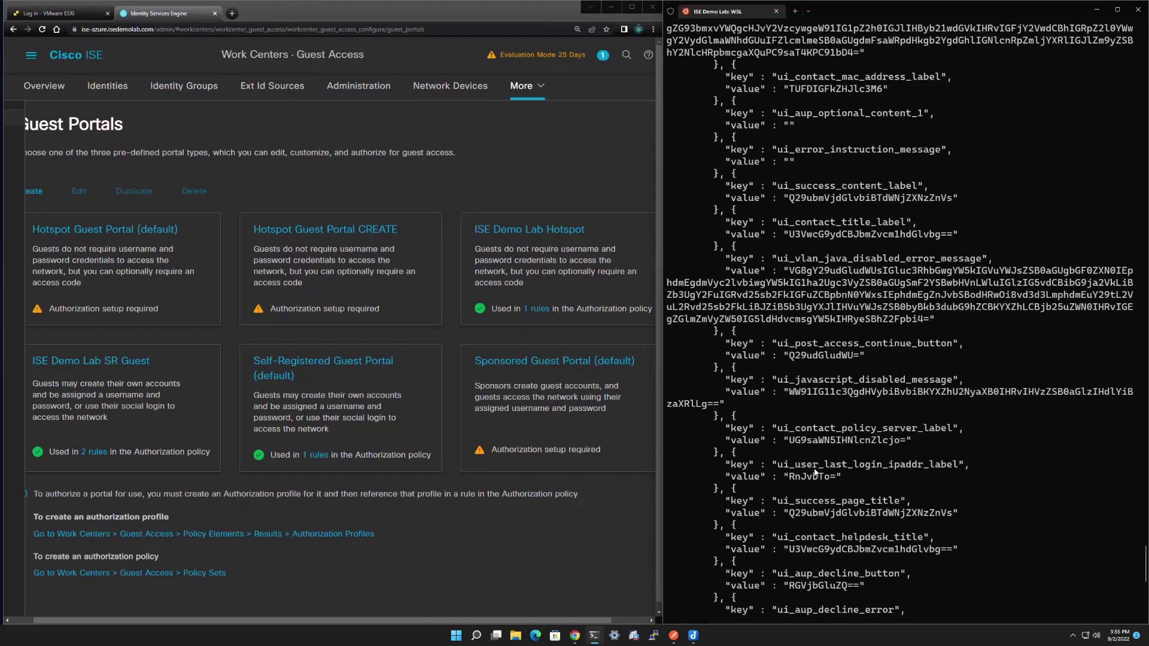
scroll(814, 472, up, 15)
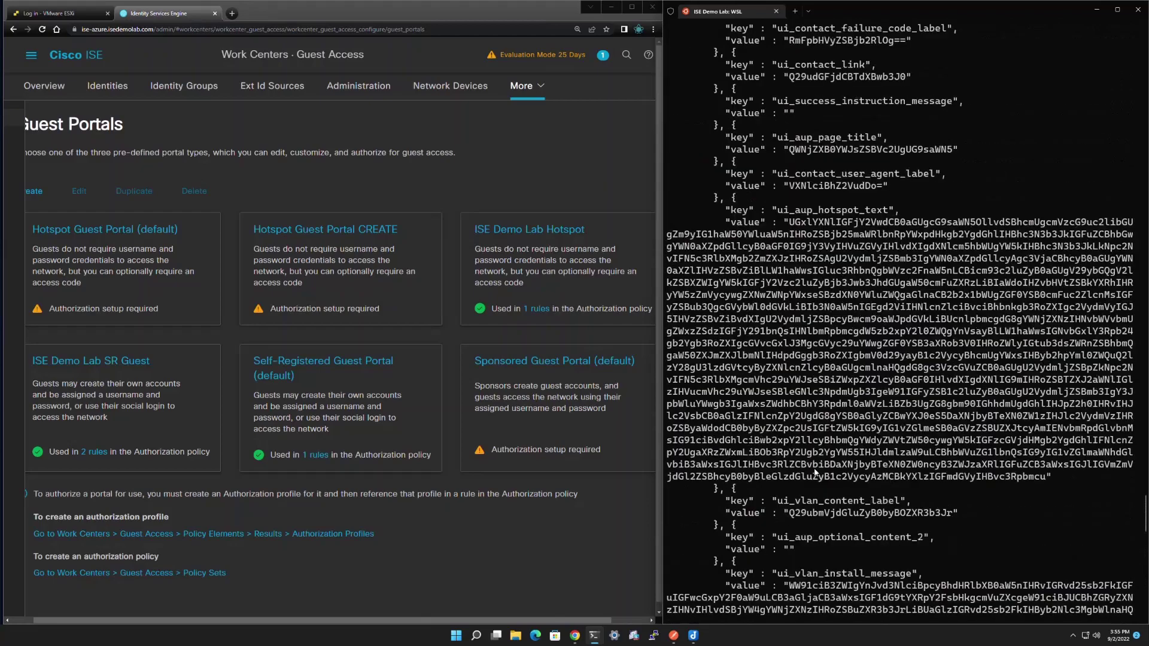
scroll(814, 472, up, 15)
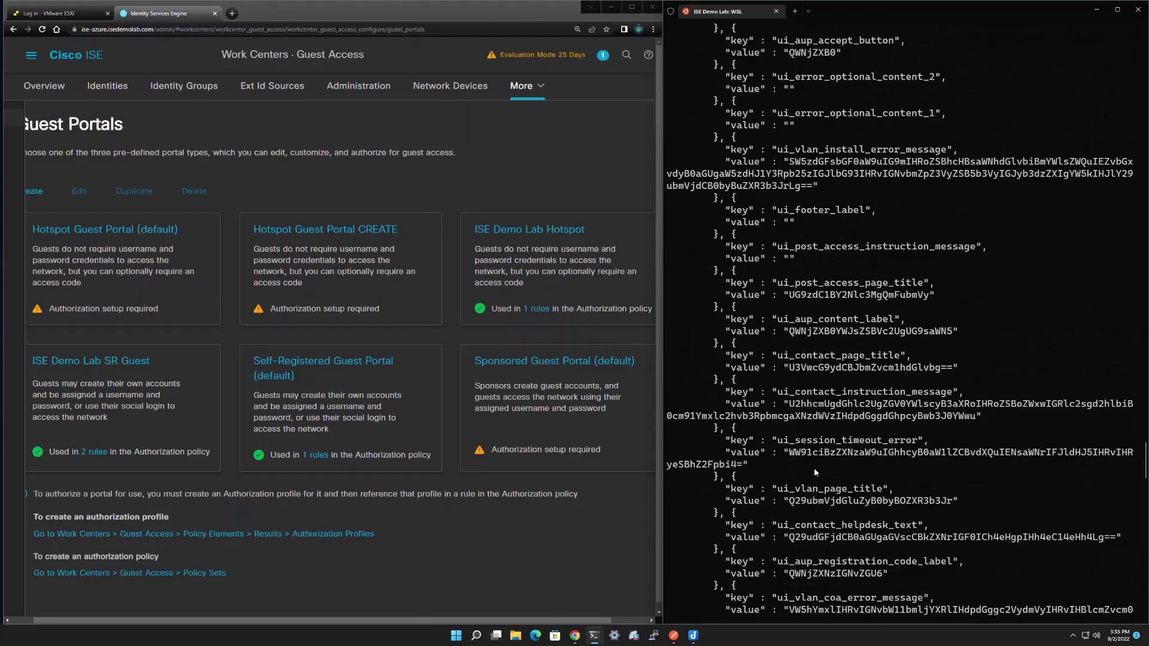
scroll(813, 468, up, 12)
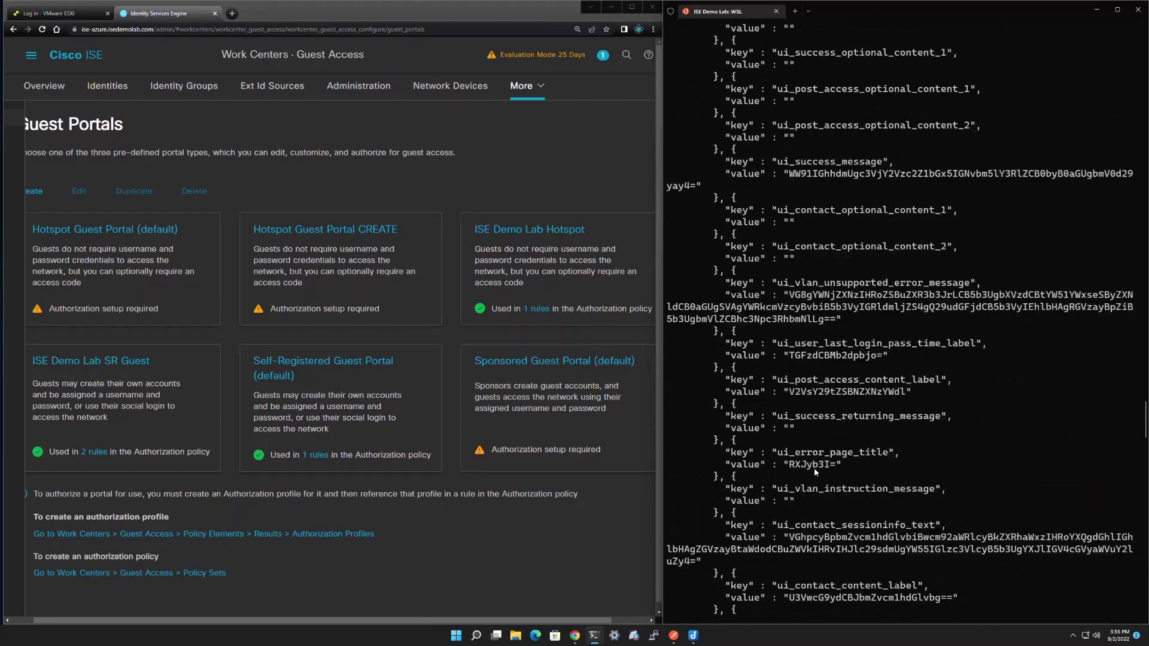
scroll(813, 468, up, 8)
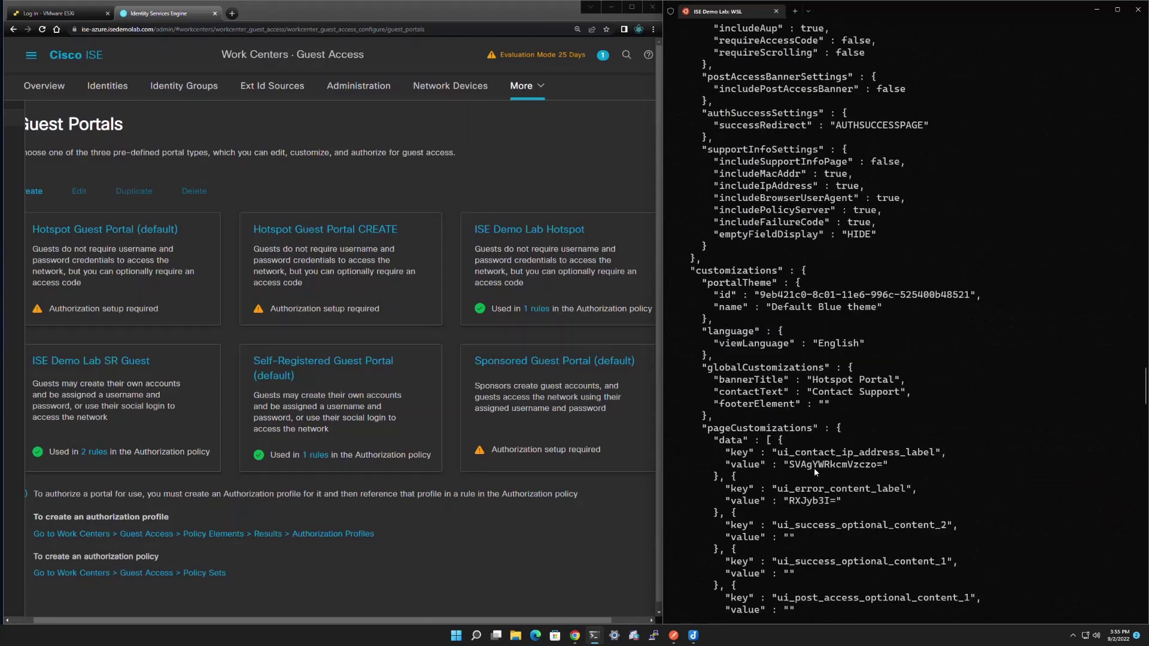
scroll(814, 472, up, 1)
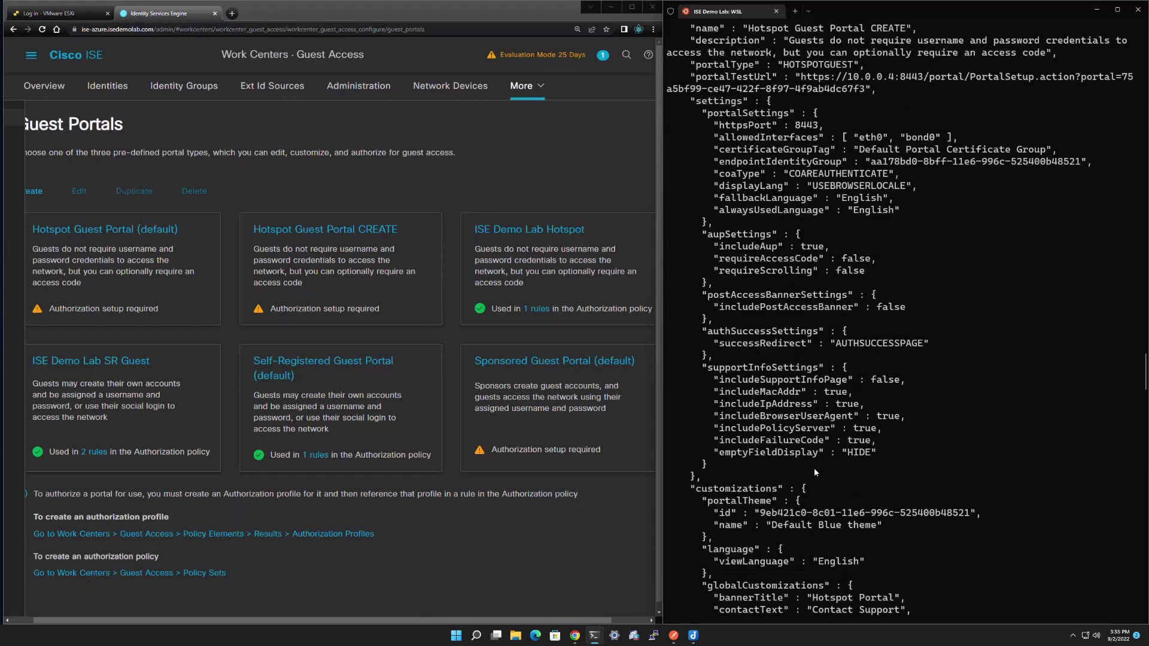
scroll(814, 471, up, 2)
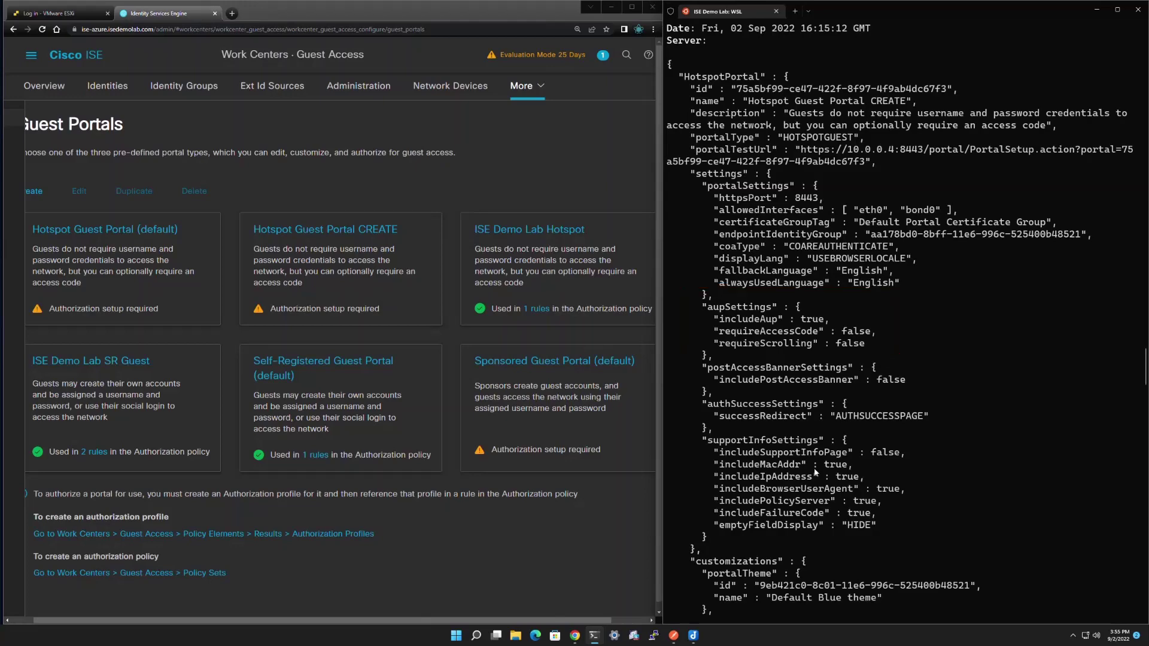
- Copy the entire "PATCH HotspotPortal Enable & Set Access Code" request from the ERS Requests note in Joplin
click(693, 635)
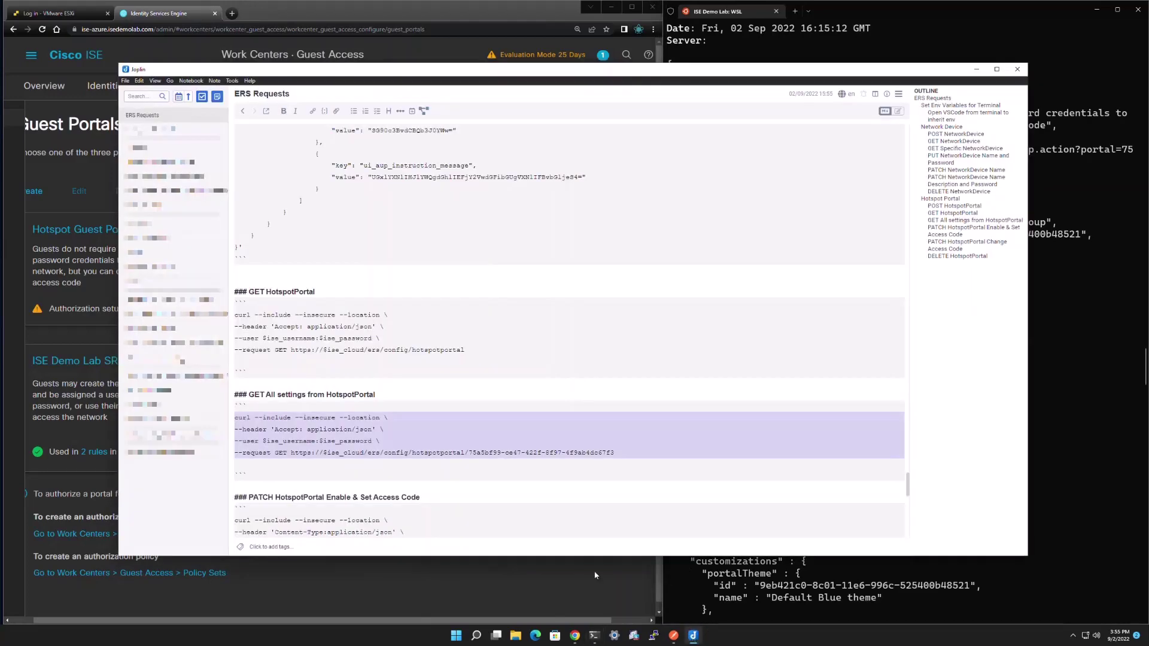
scroll(346, 473, down, 3)
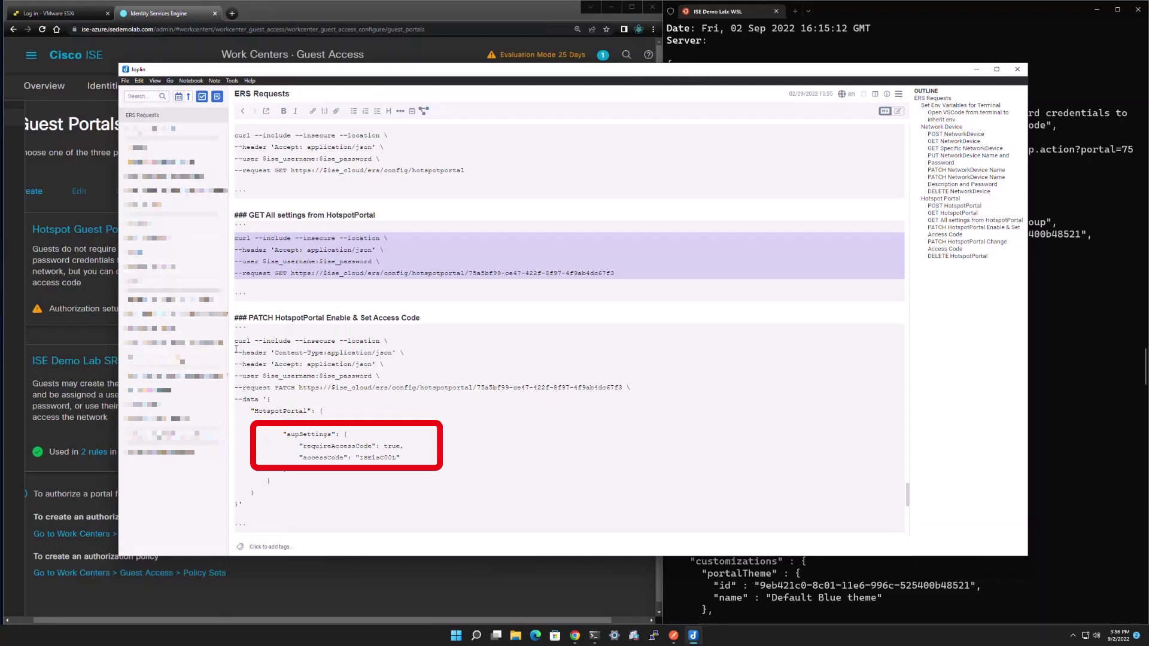
drag(236, 342, 248, 509)
key(ctrl+c)
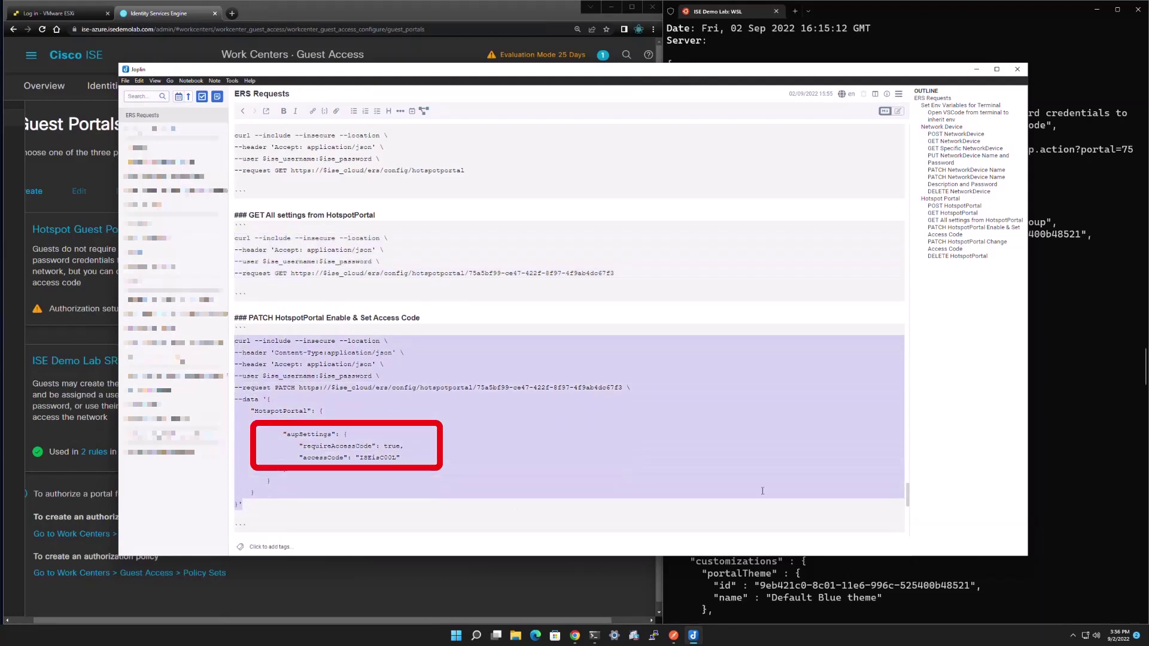
- Clear the terminal and run the copied PATCH request, setting requireAccessCode to true and supplying the portal's access code
click(576, 600)
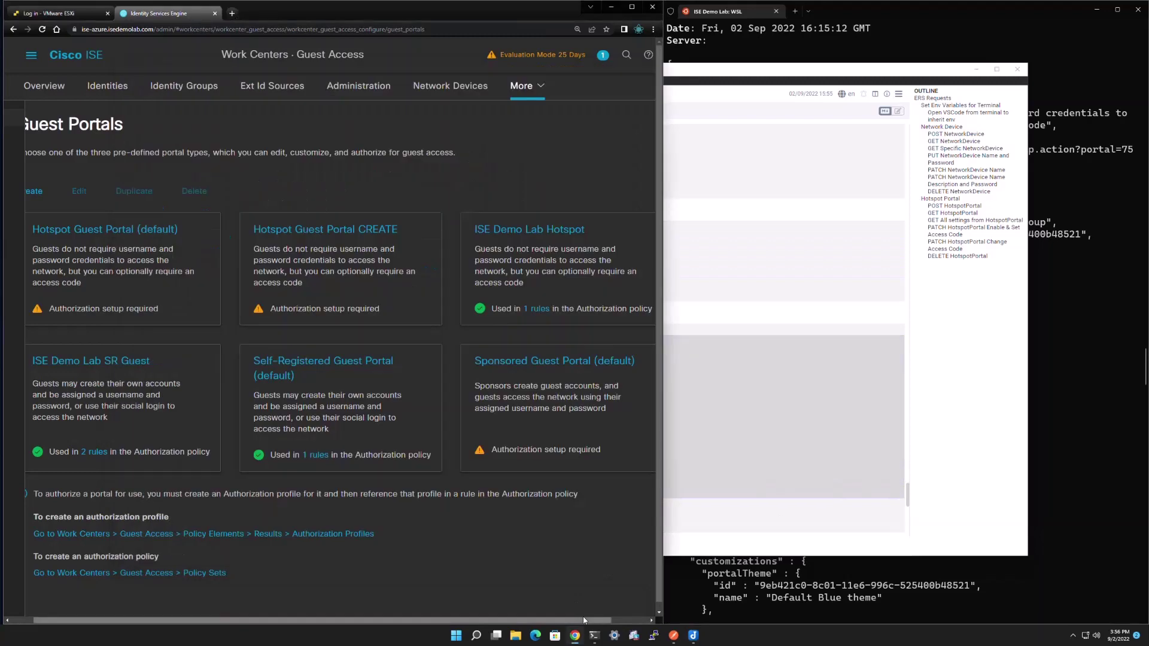
click(781, 618)
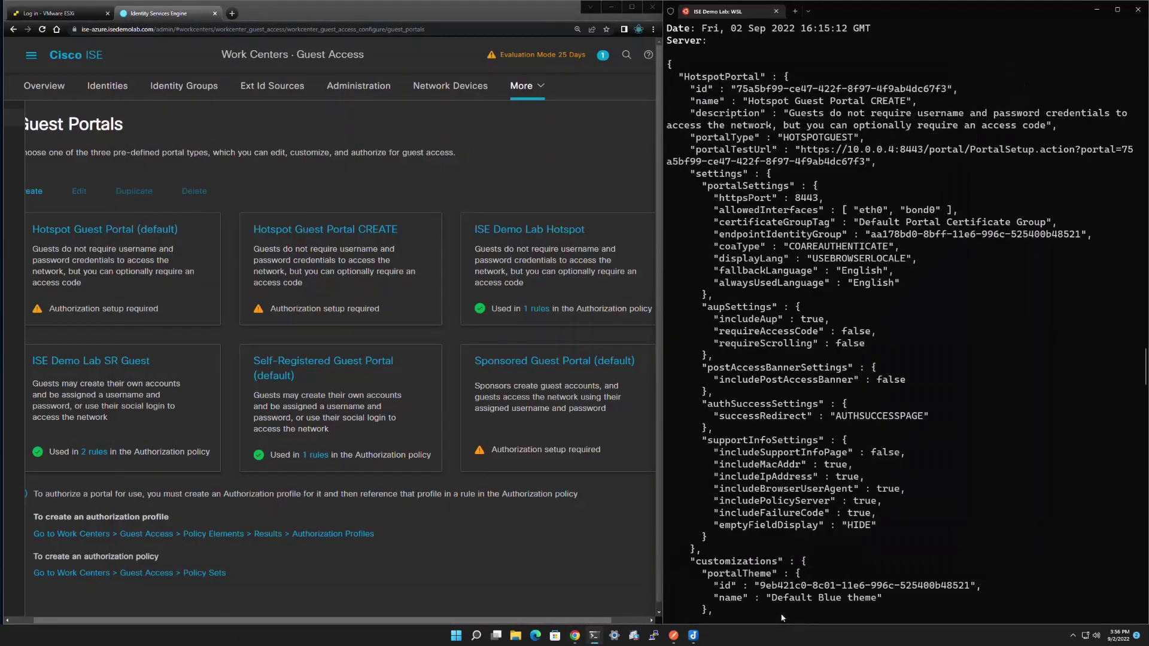
key(ctrl+l)
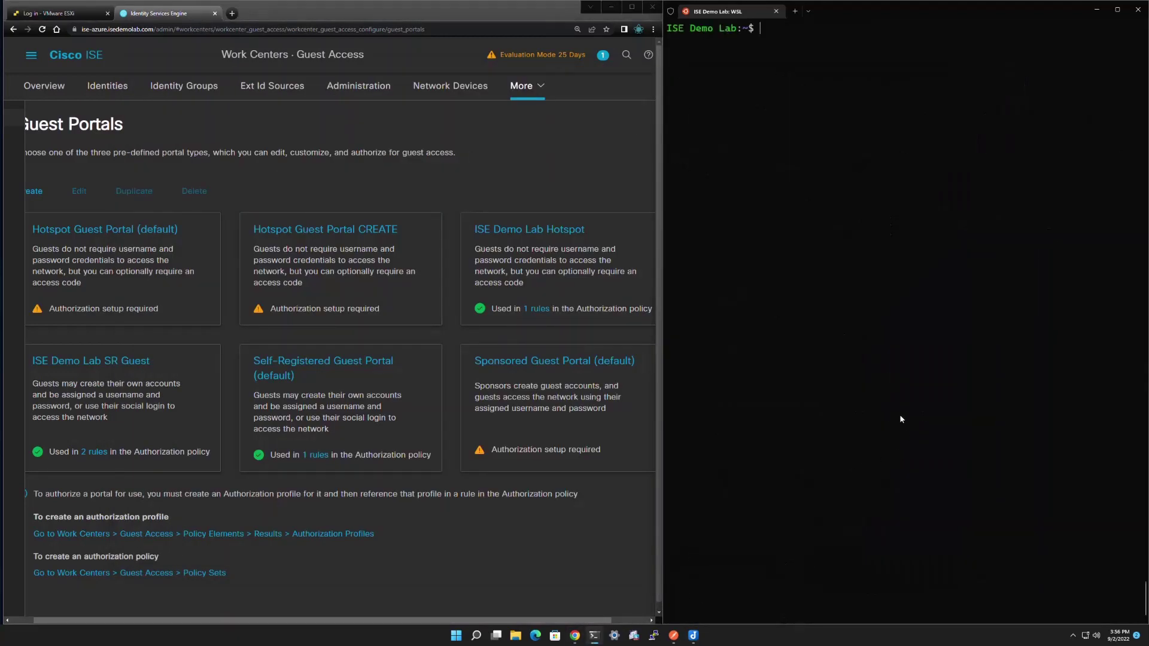
key(ctrl+v)
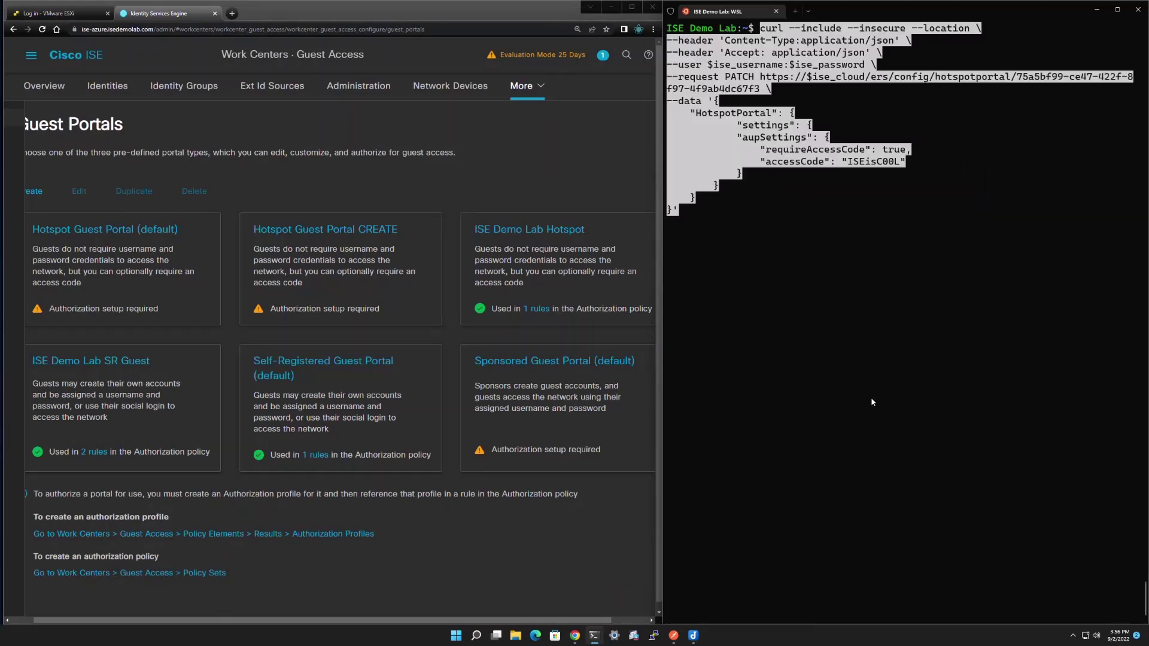
key(Return)
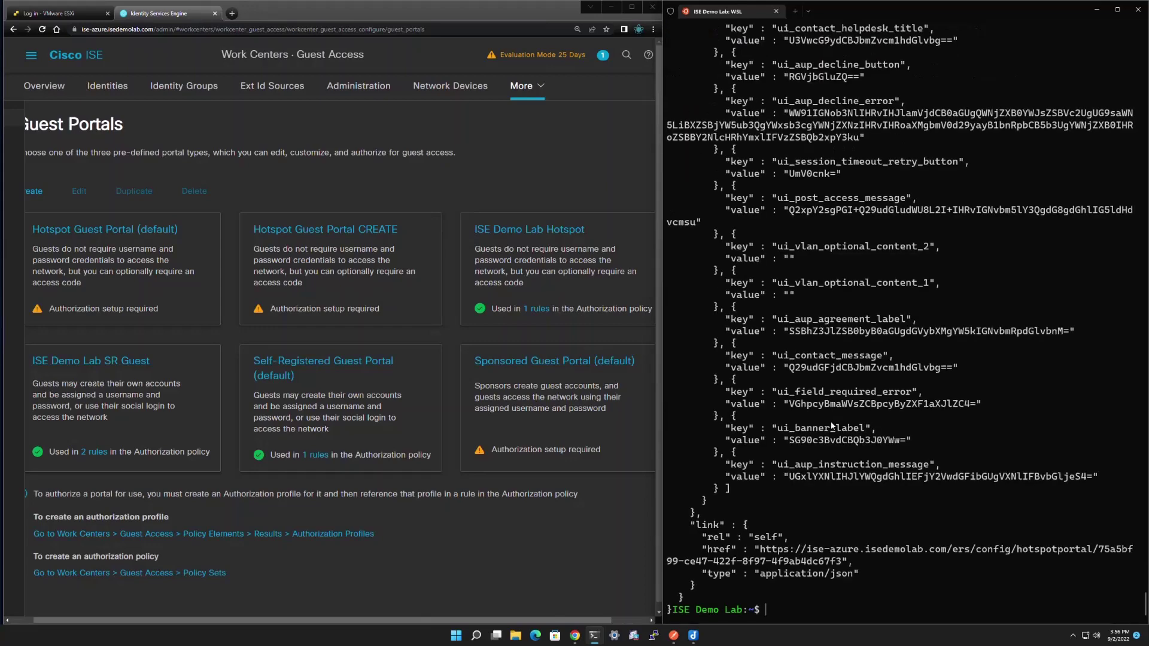
- Check aupSettings in the PATCH response and the Acceptable Use Policy (AUP) Page Settings of "Hotspot Guest Portal CREATE" in Cisco ISE
scroll(831, 425, up, 20)
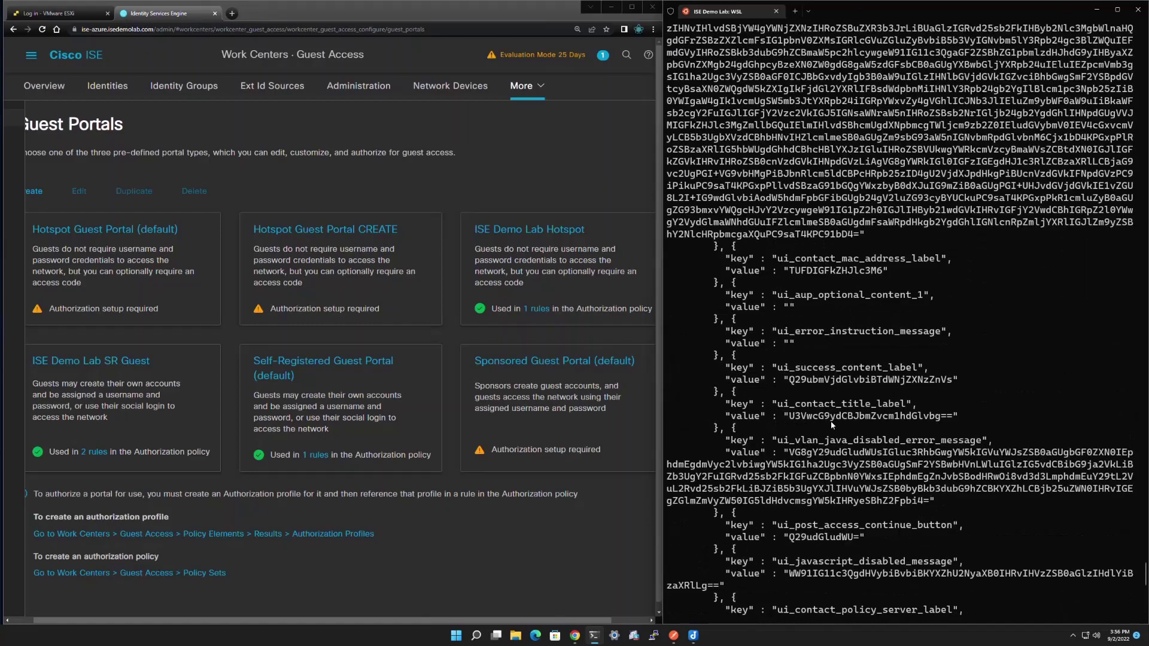
scroll(831, 426, up, 20)
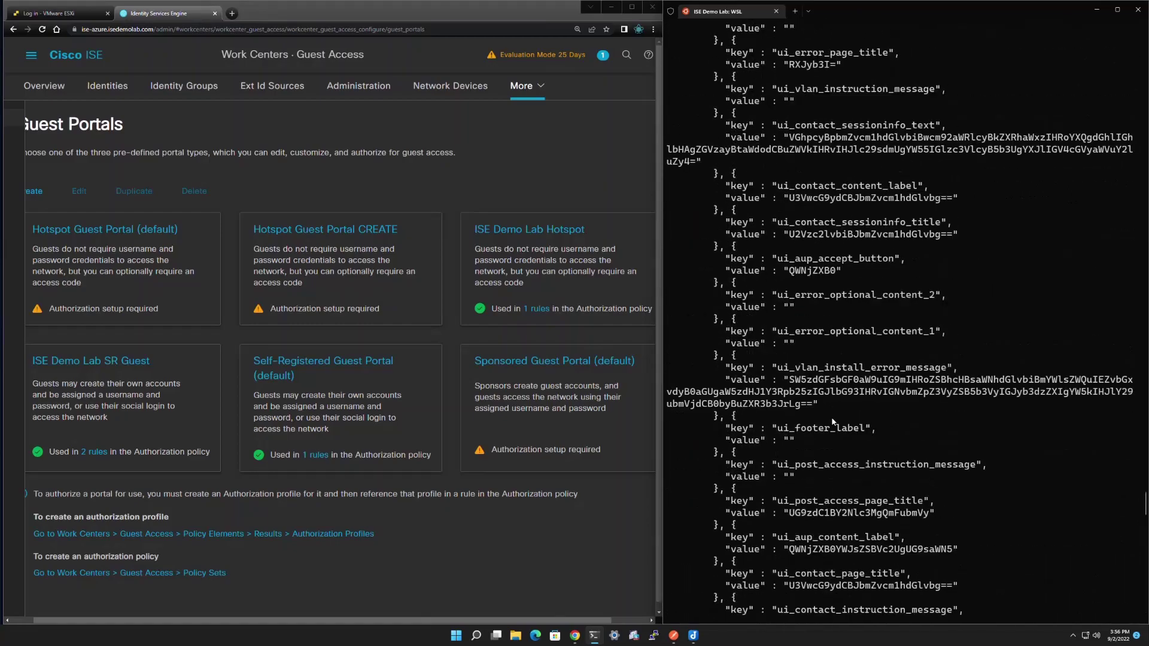
scroll(831, 421, up, 20)
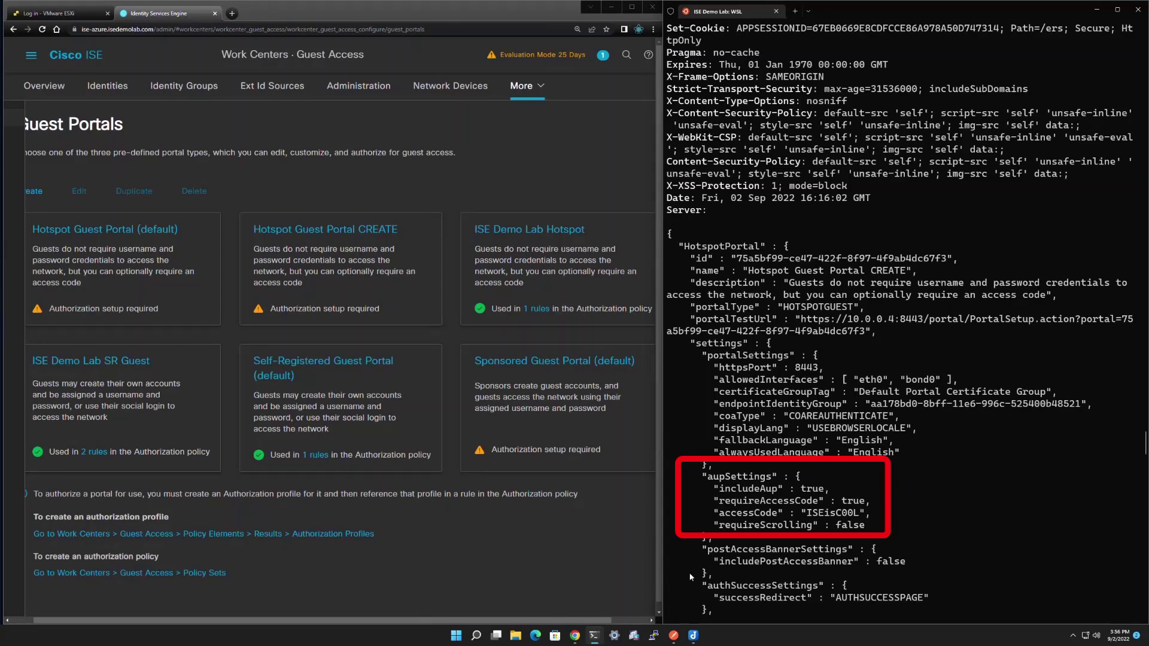
click(350, 230)
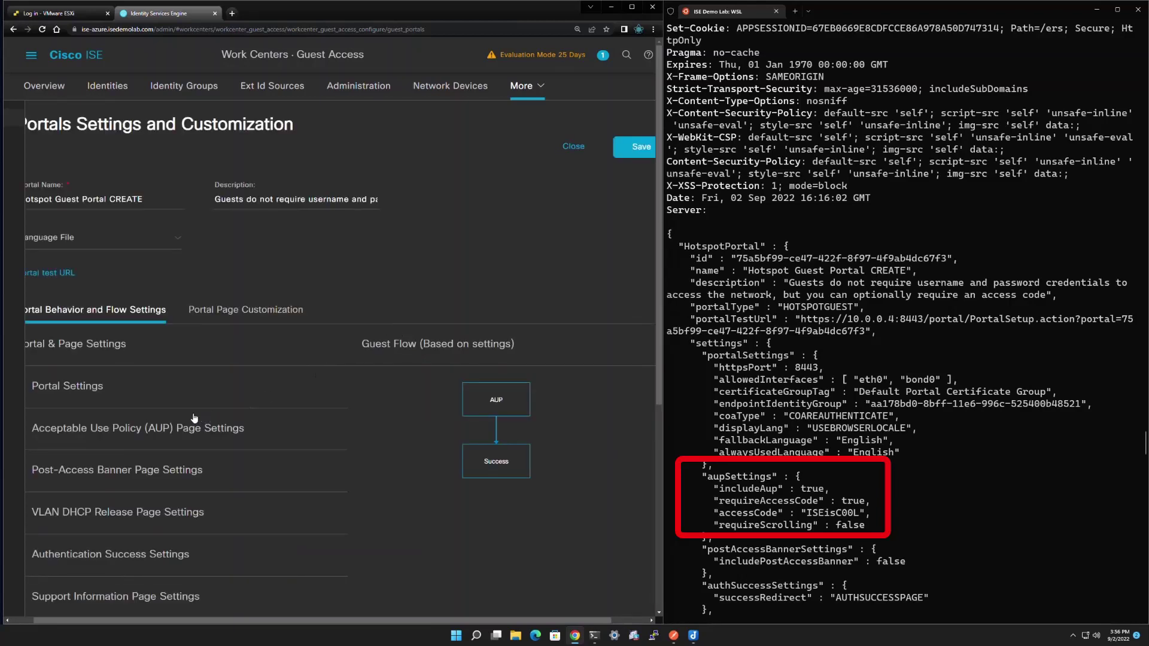
click(181, 429)
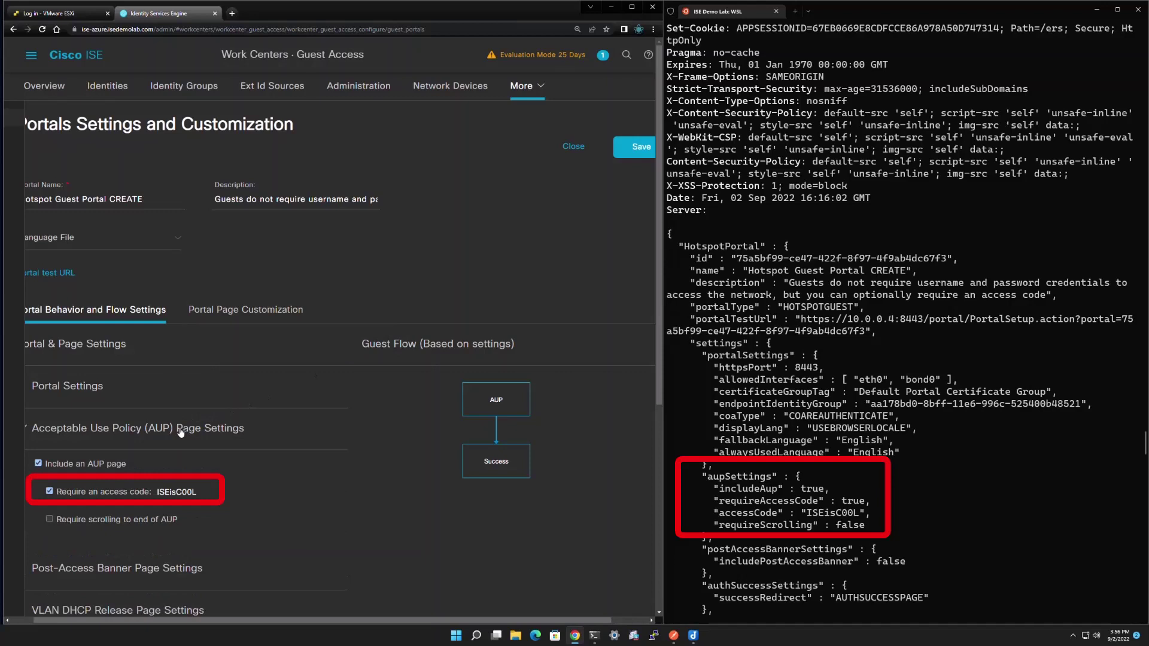
- Collapse the Acceptable Use Policy (AUP) Page Settings and return to the Guest Portals list under Portals & Components
click(181, 429)
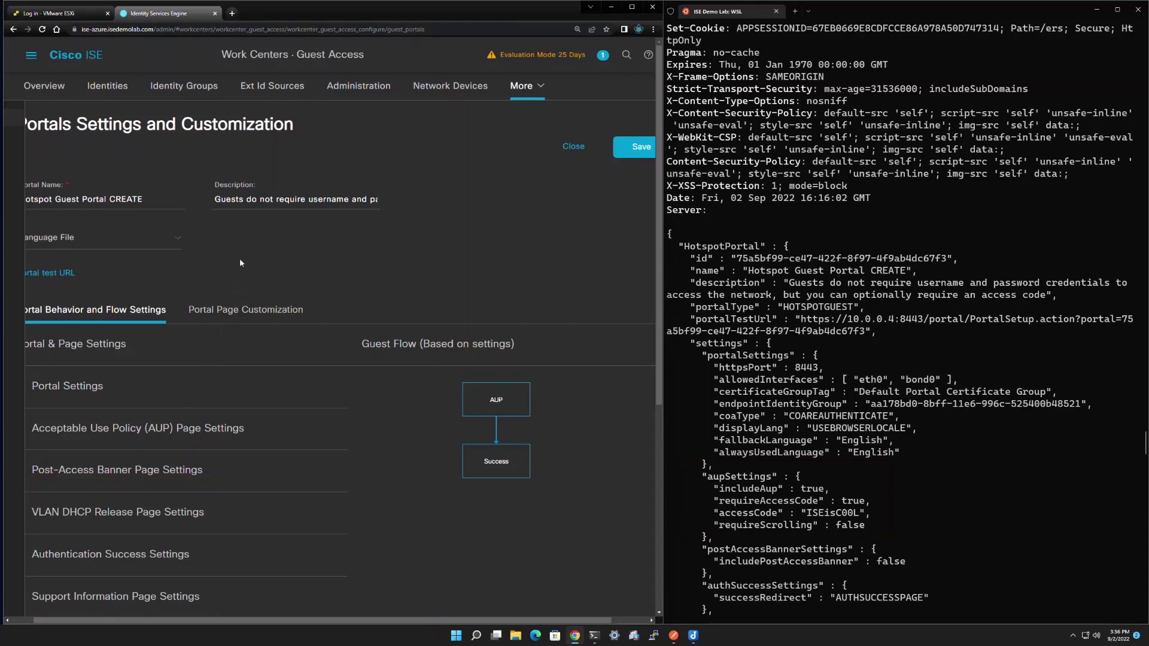
scroll(258, 278, left, 1)
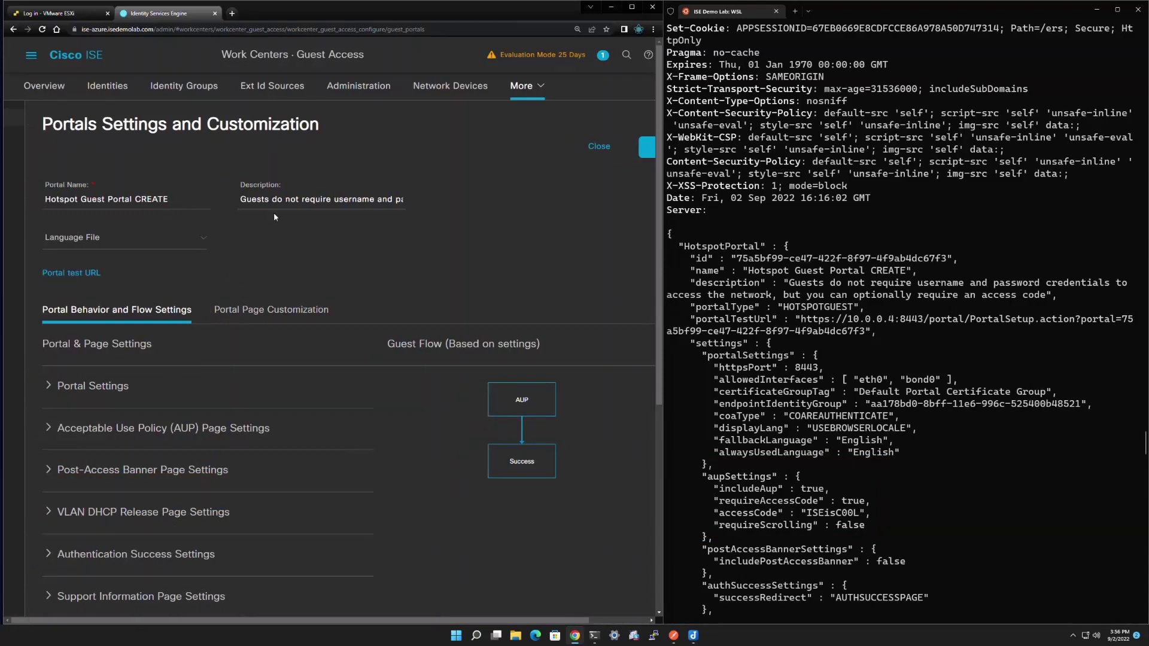
click(543, 88)
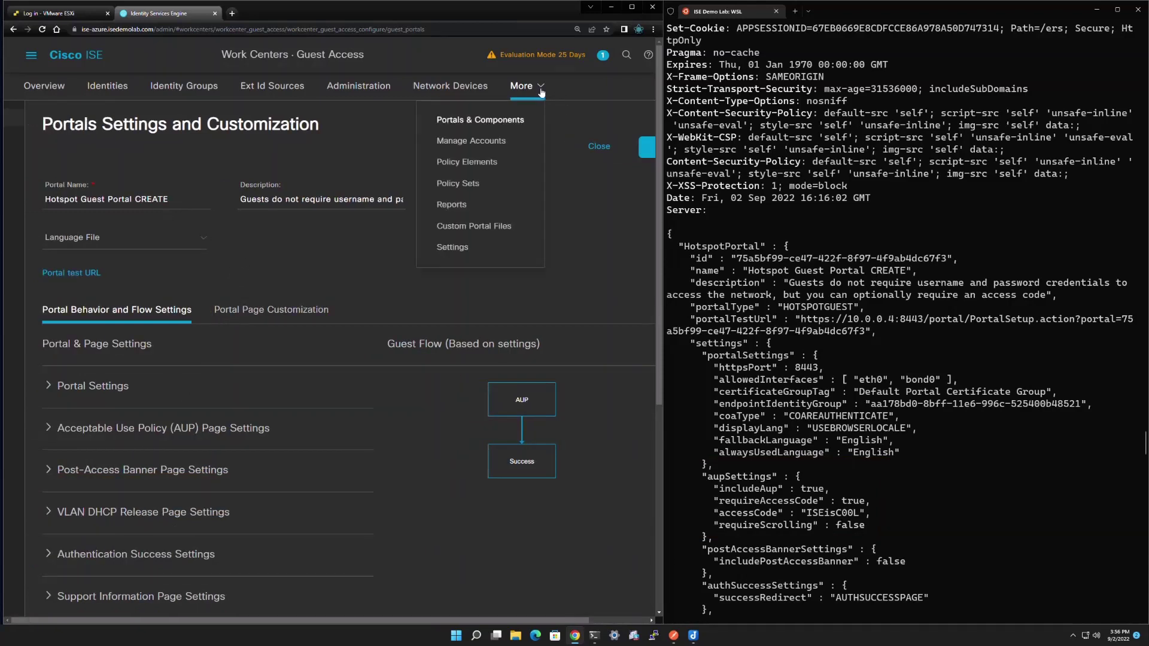
click(499, 122)
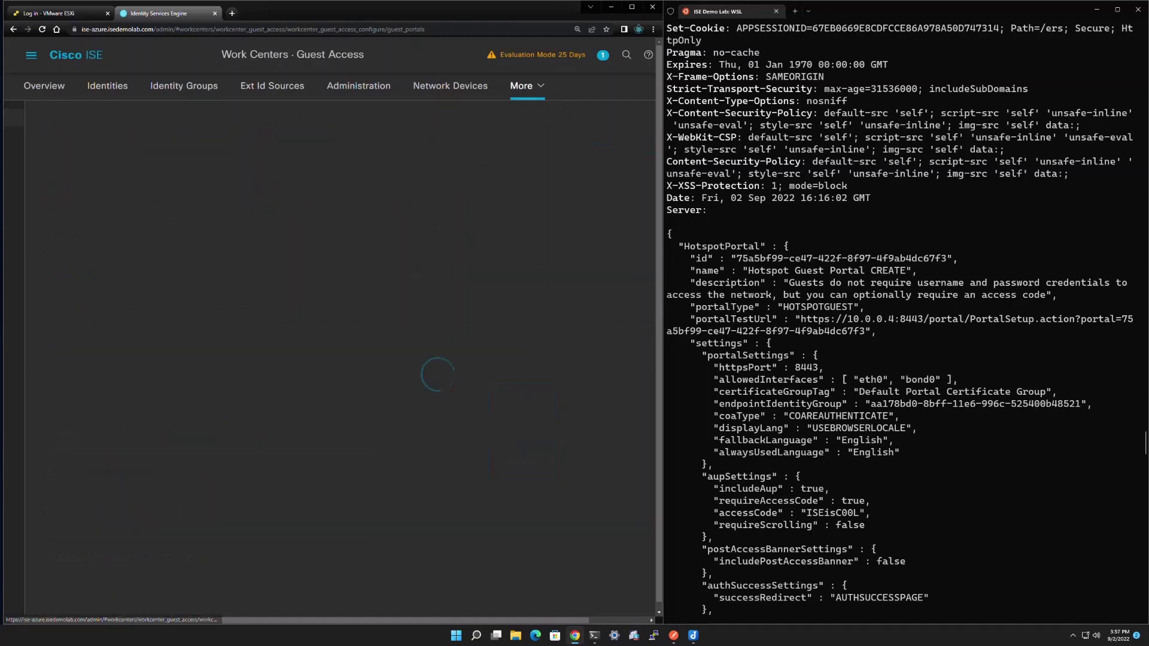
- Clear the terminal and copy the entire "PATCH HotspotPortal Change Access Code" request from the ERS Requests note in Joplin
click(807, 612)
key(ctrl+l)
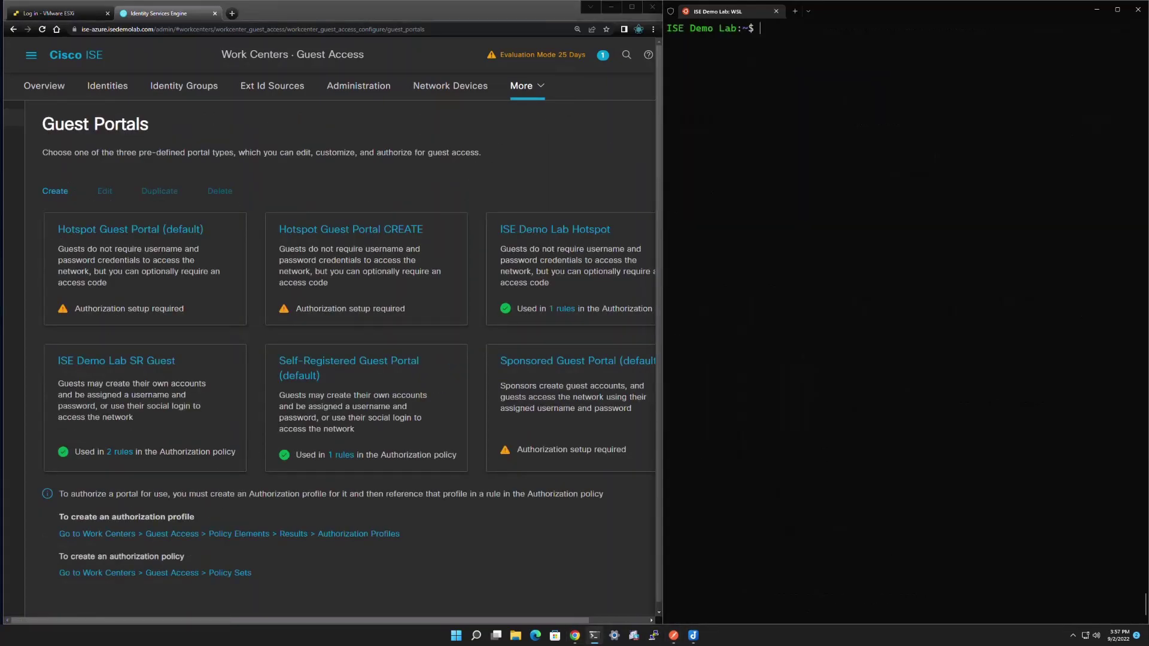
click(693, 635)
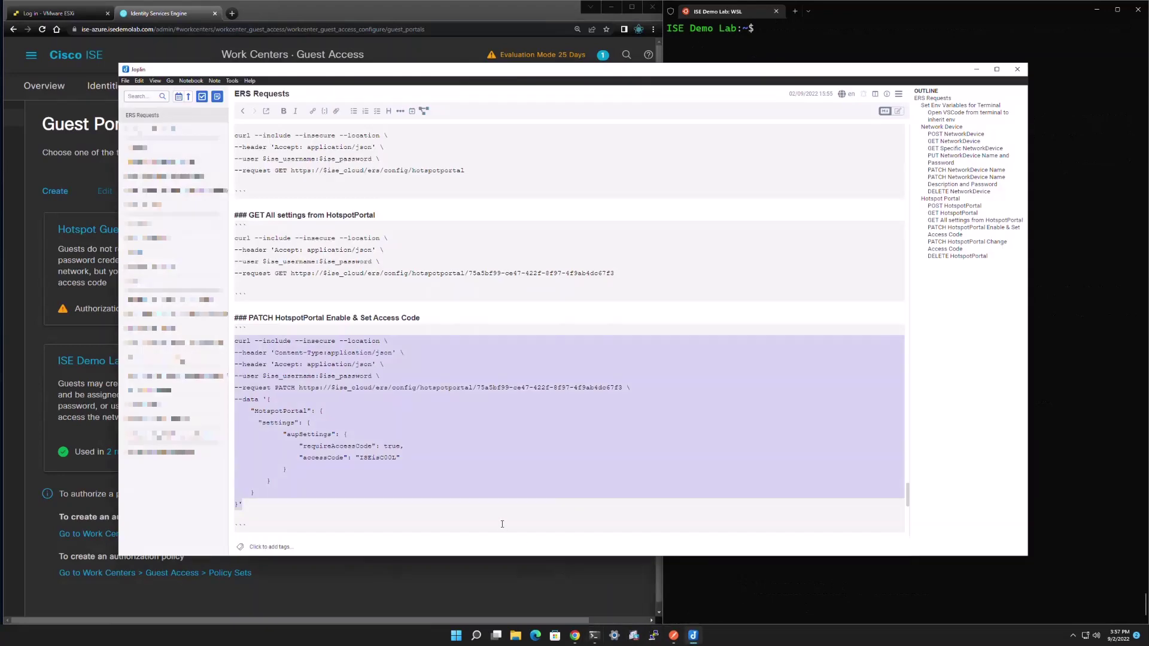
scroll(424, 426, down, 5)
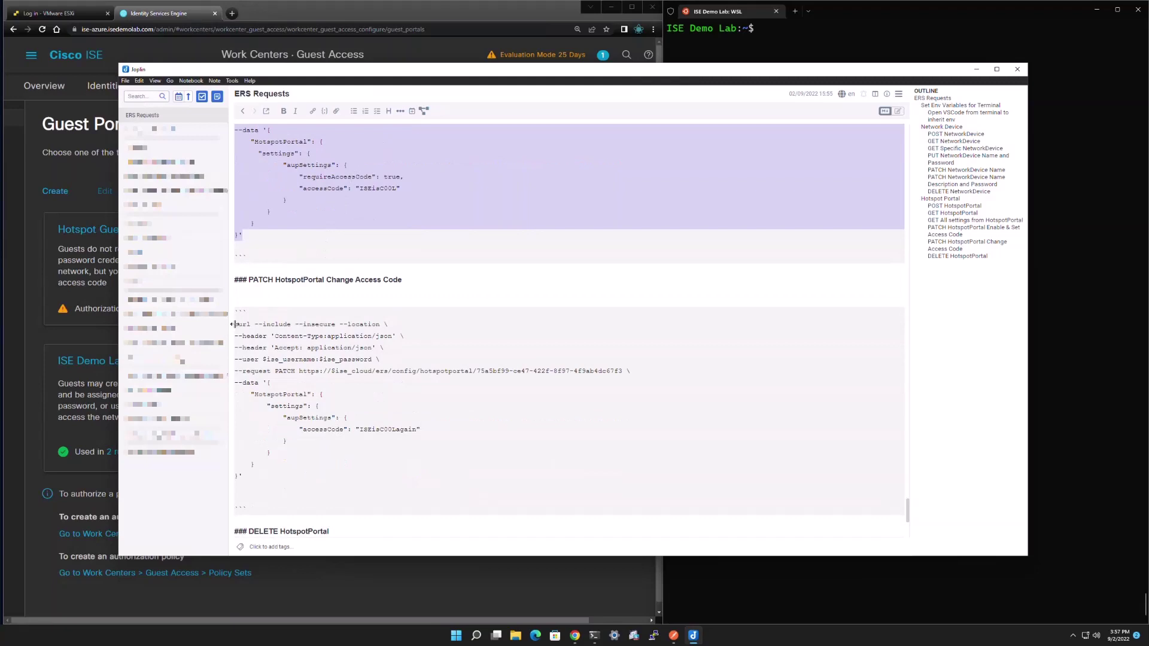
mouse_move(235, 323)
mouse_down()
mouse_move(269, 346)
mouse_move(337, 481)
mouse_up()
key(ctrl+c)
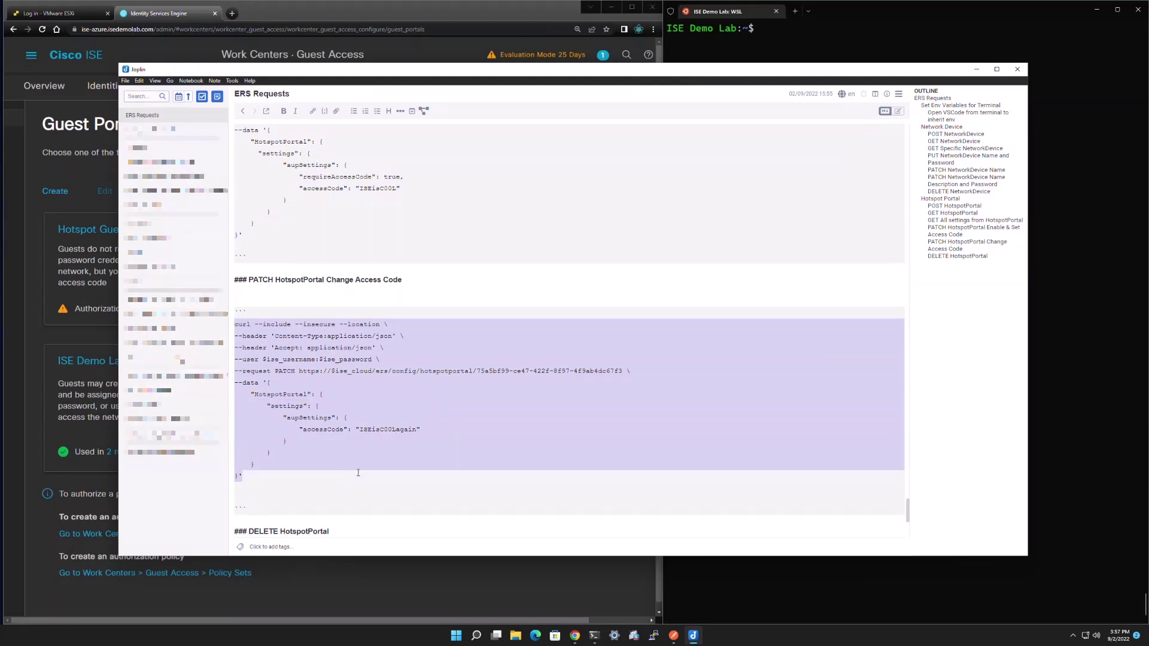
- Run the copied PATCH request in the terminal to replace the access code of "Hotspot Guest Portal CREATE"
click(778, 578)
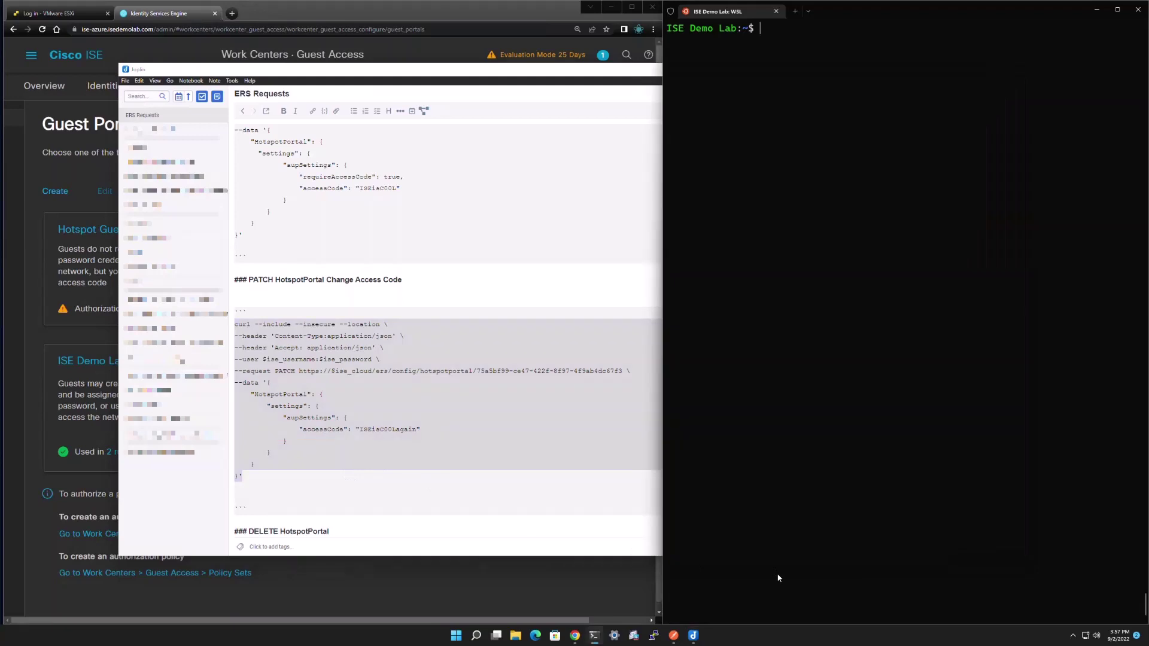
key(ctrl+v)
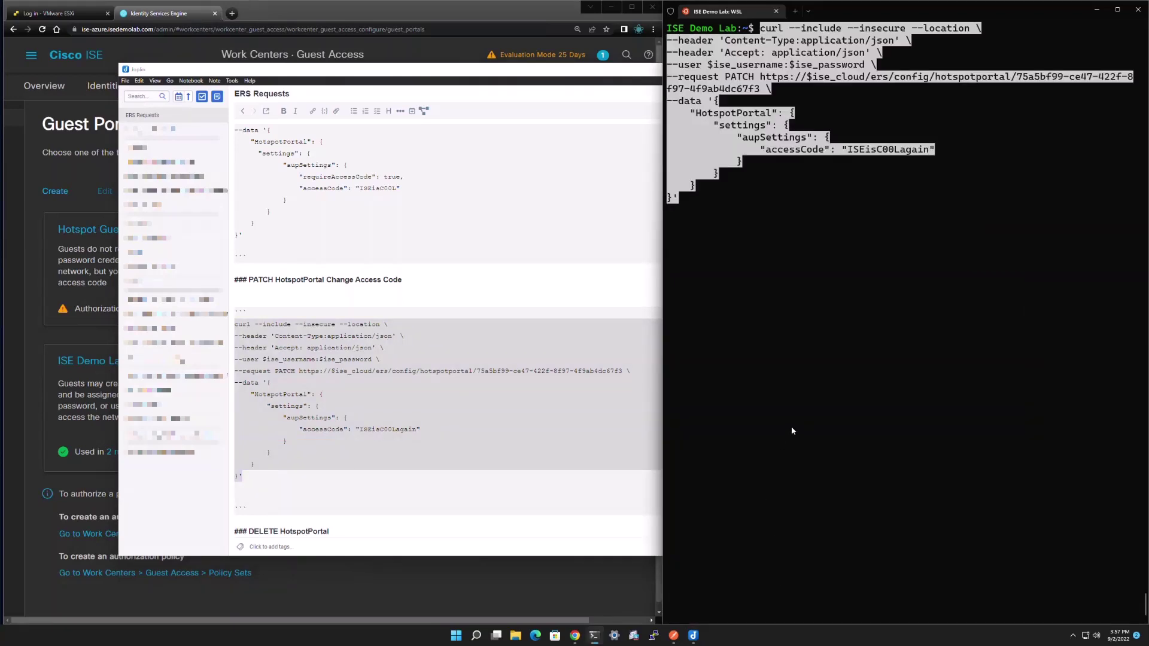
key(Return)
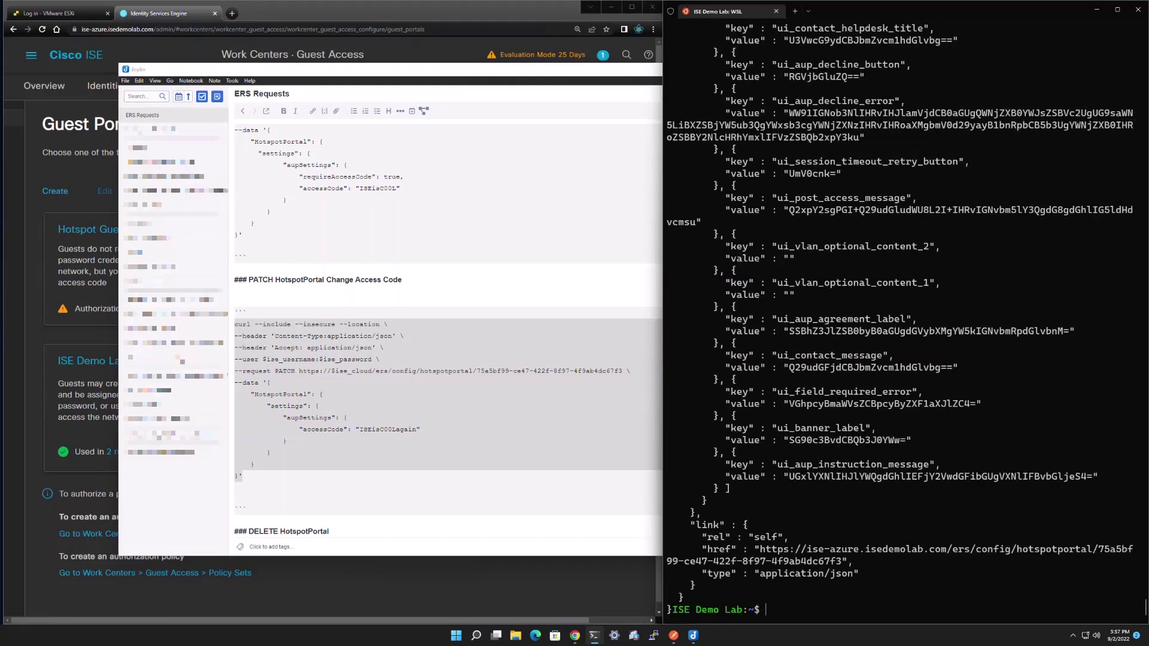
- Examine the PATCH response back to the portal's settings block, including the accessCode value under aupSettings
scroll(814, 293, up, 6)
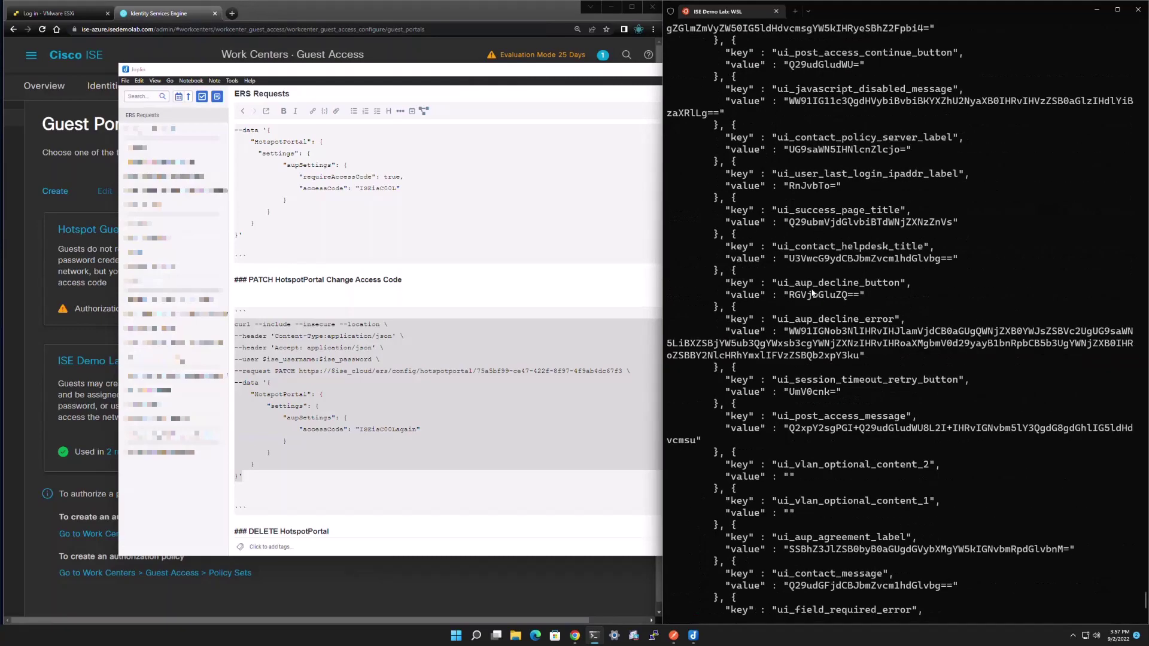
scroll(814, 293, up, 15)
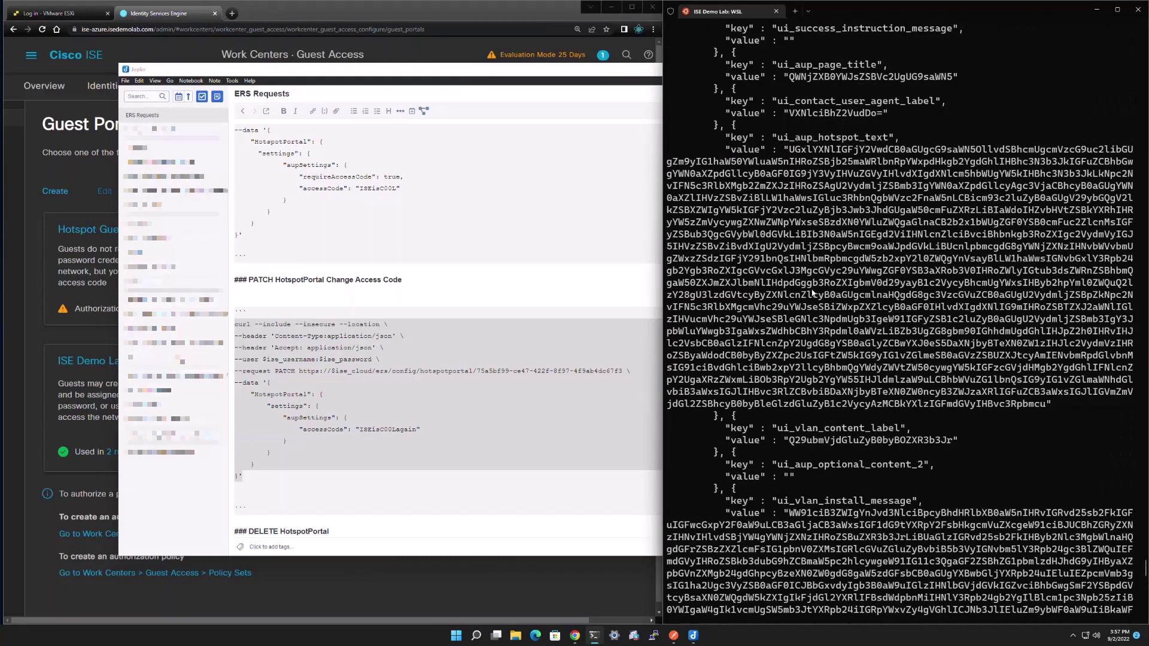
scroll(813, 293, up, 18)
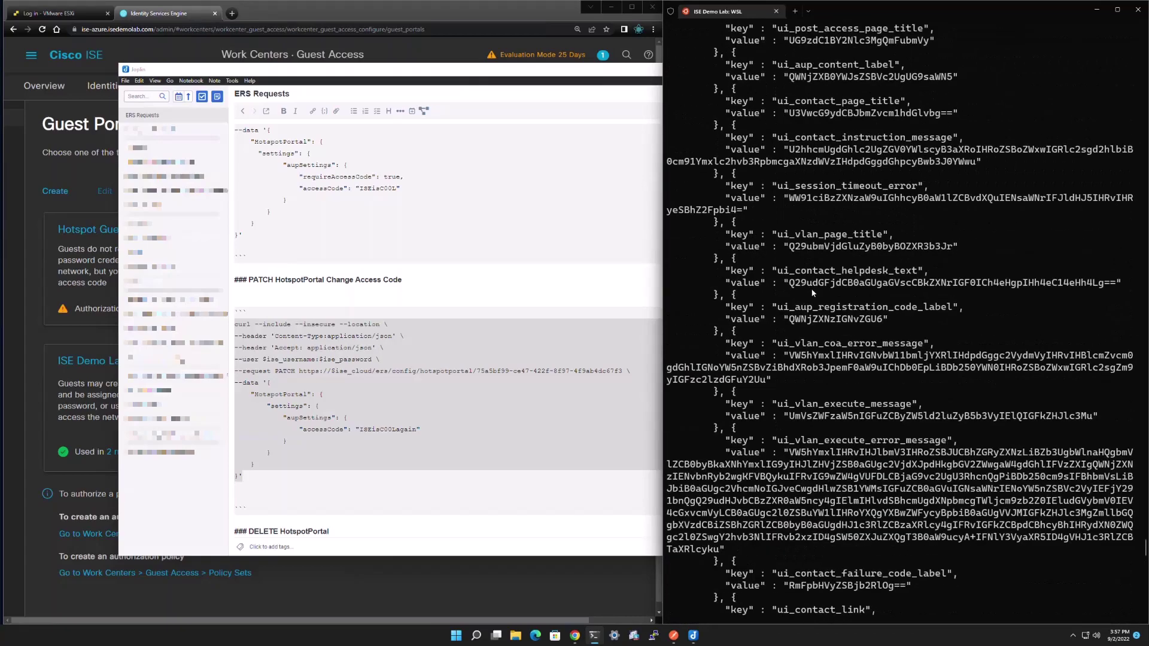
scroll(812, 293, up, 20)
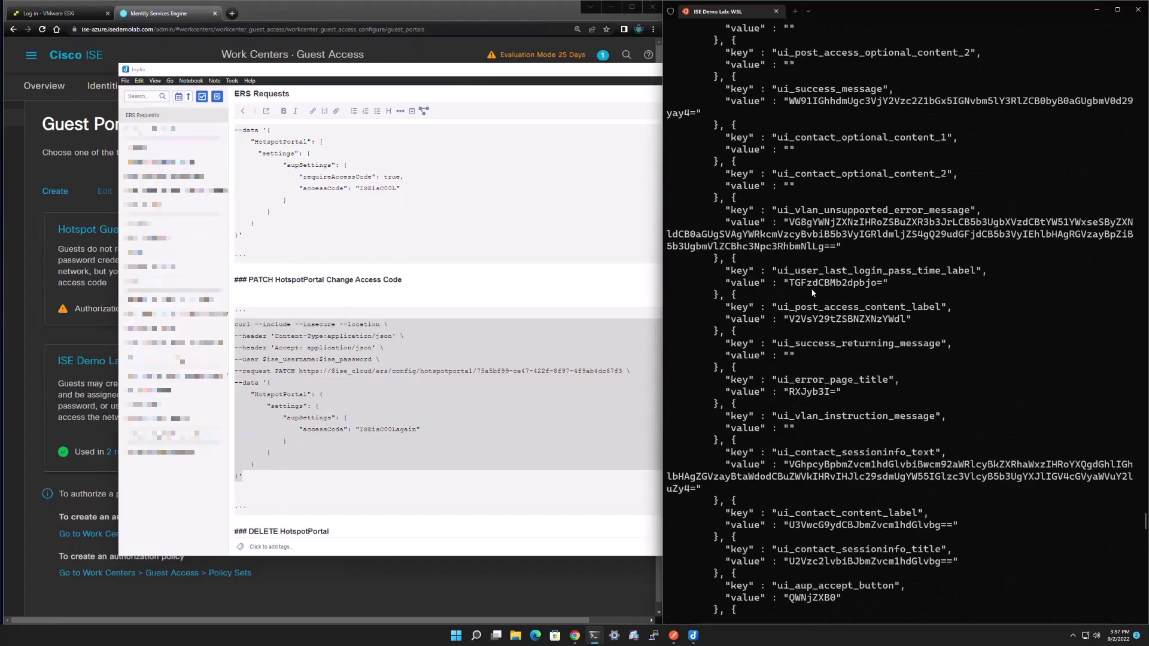
scroll(813, 293, up, 8)
scroll(812, 293, up, 9)
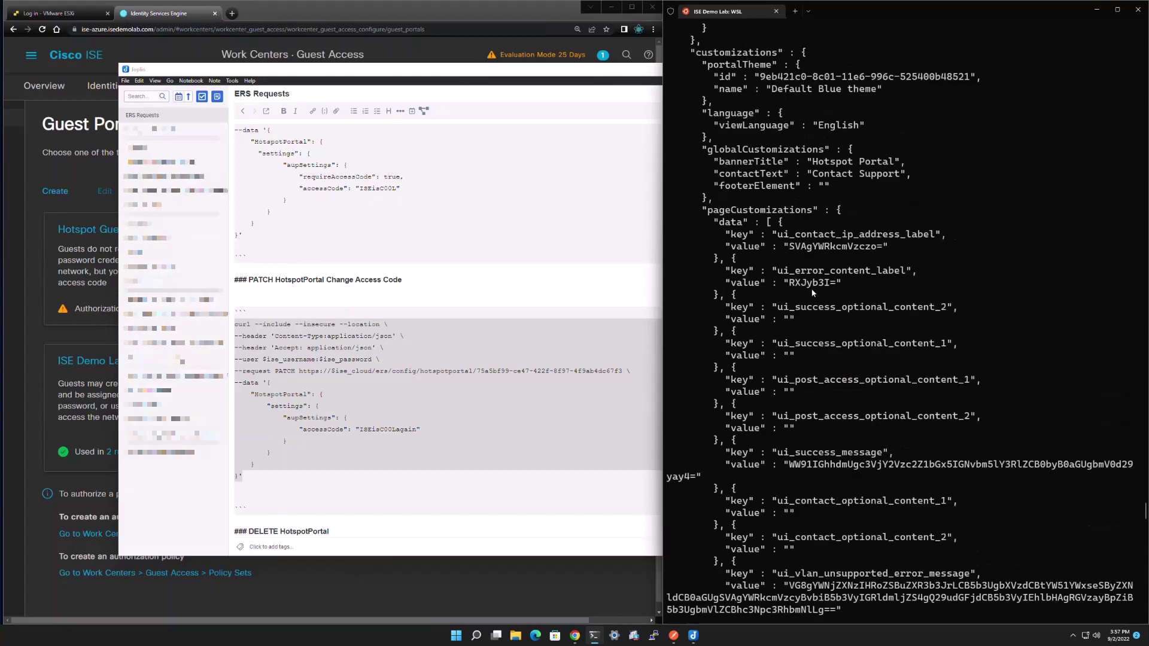
scroll(812, 293, up, 4)
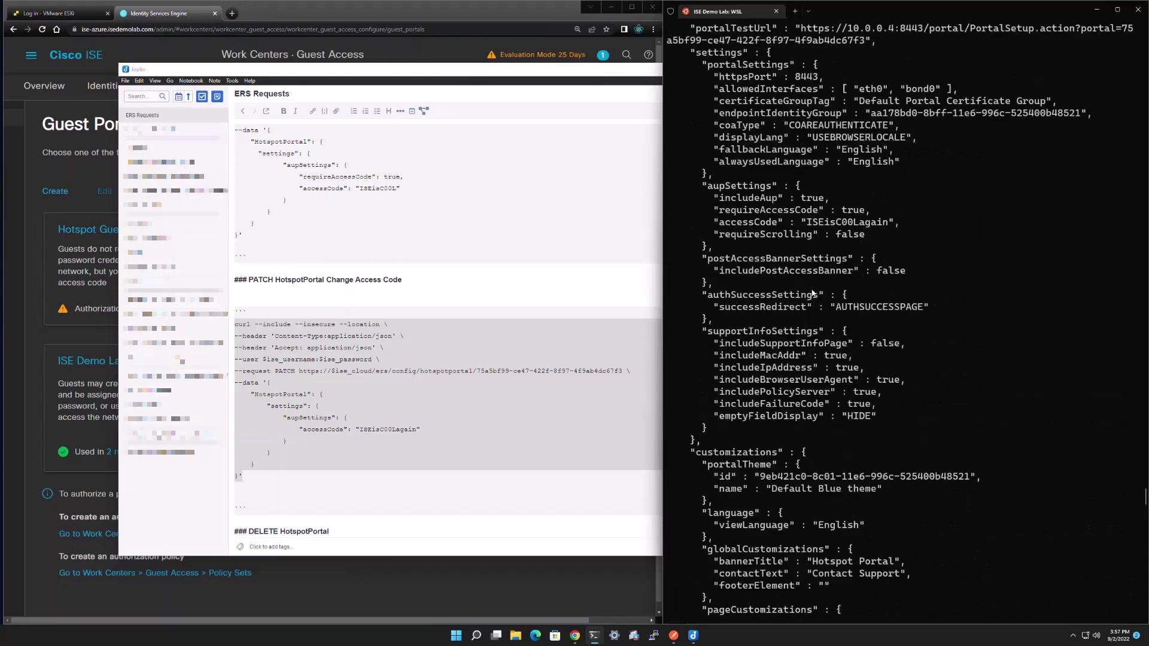
- Check the full access code in the Acceptable Use Policy (AUP) Page Settings of "Hotspot Guest Portal CREATE" in Cisco ISE
click(360, 606)
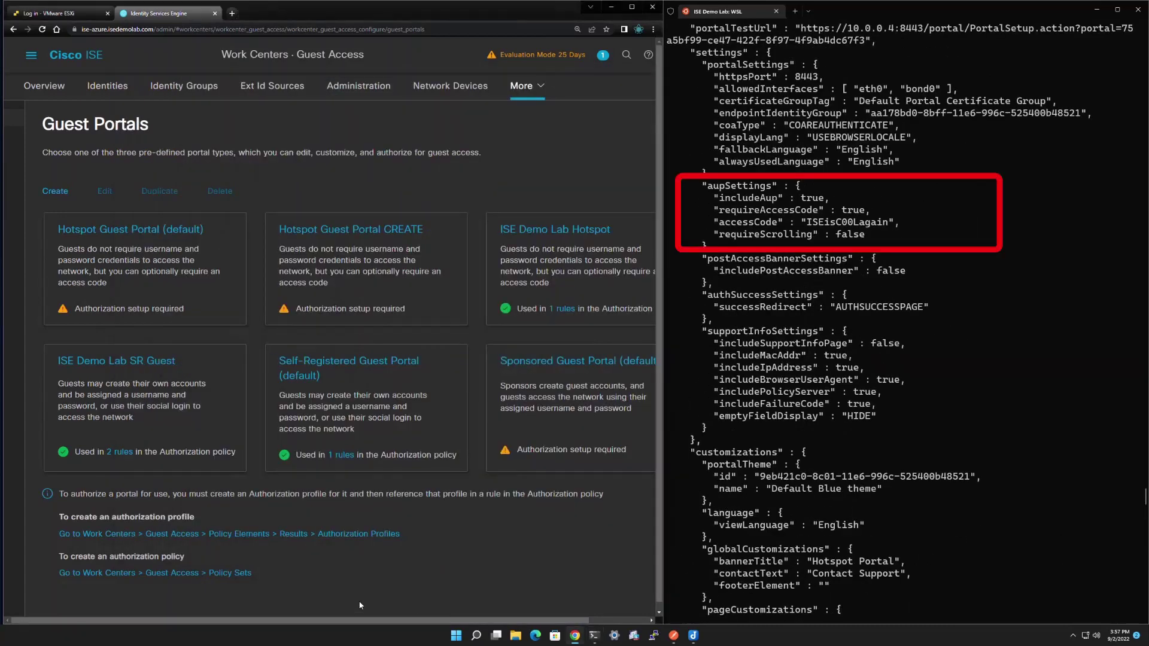
click(365, 230)
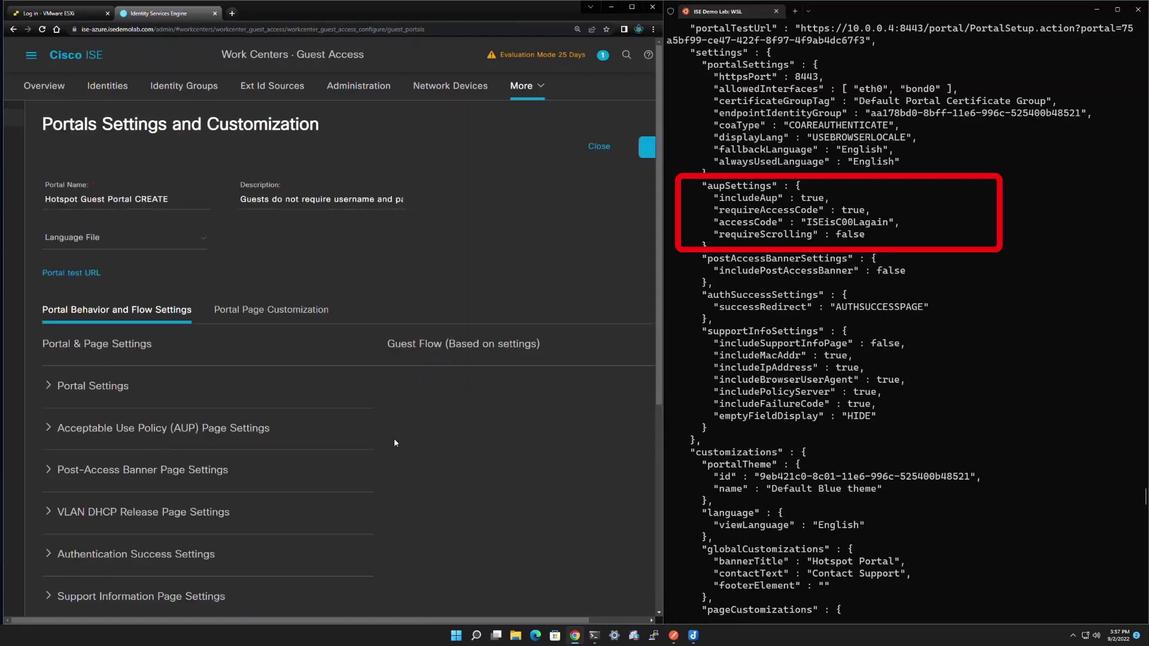
click(93, 427)
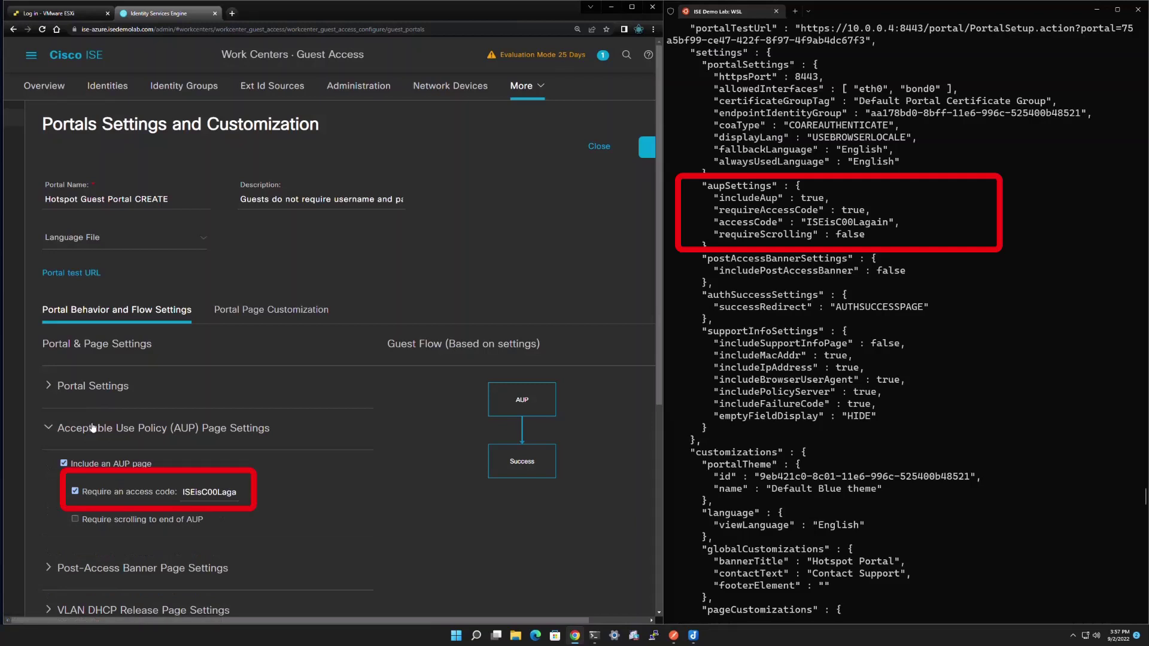
drag(190, 493, 285, 497)
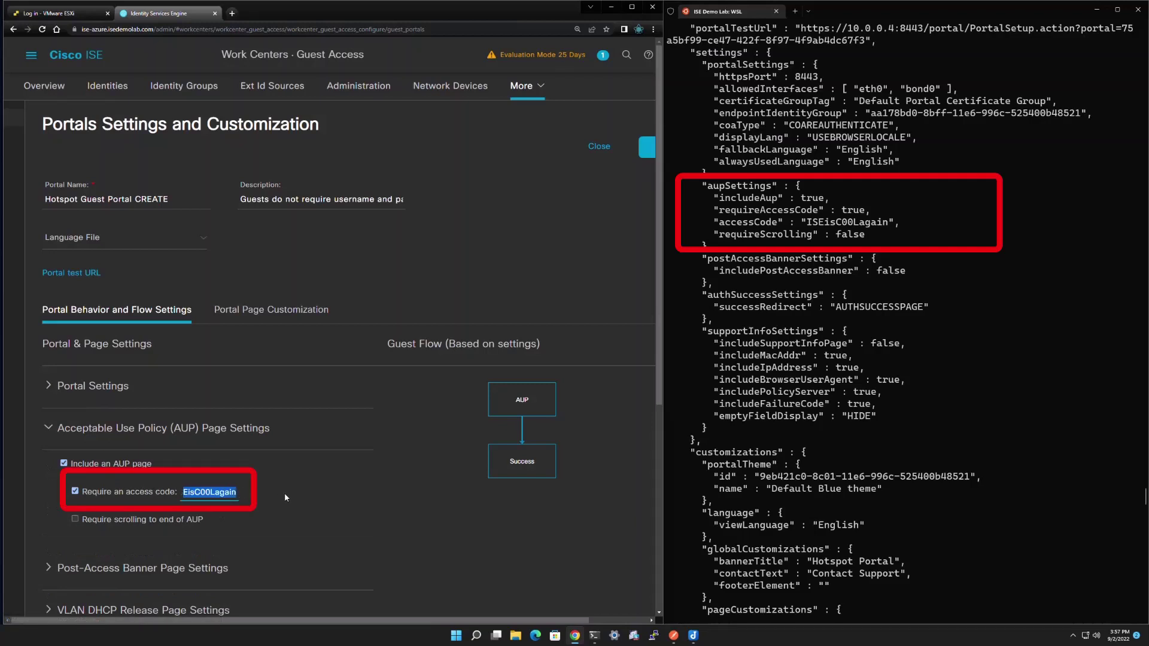
click(270, 499)
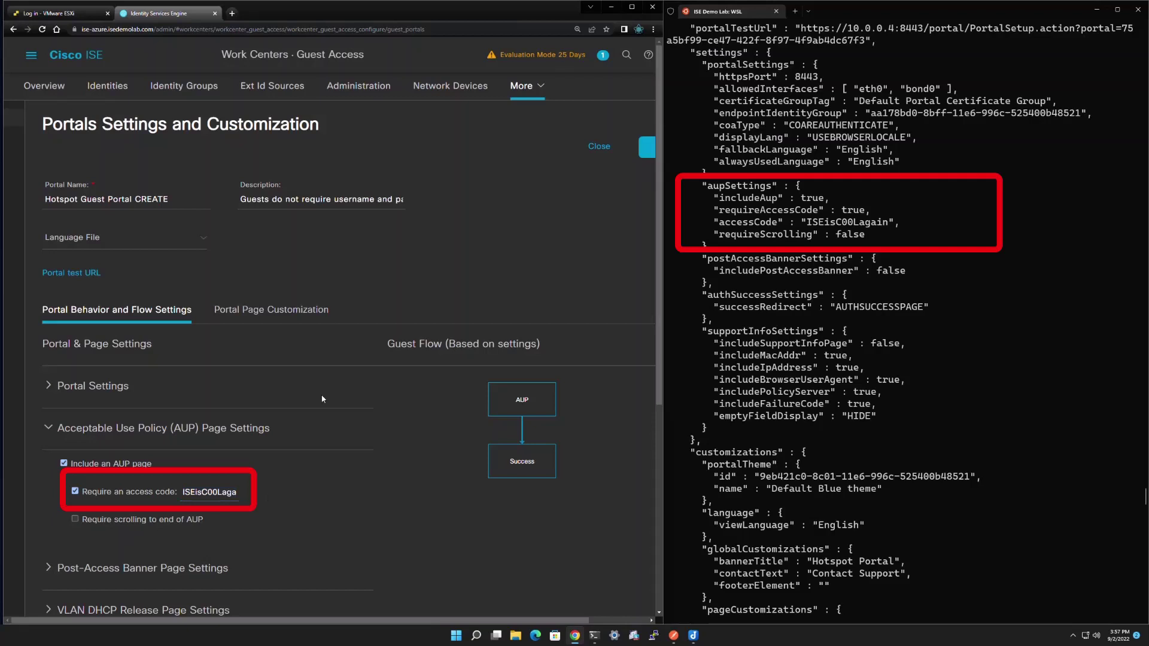
- Return to the Guest Portals list under Portals & Components and clear the terminal
click(538, 86)
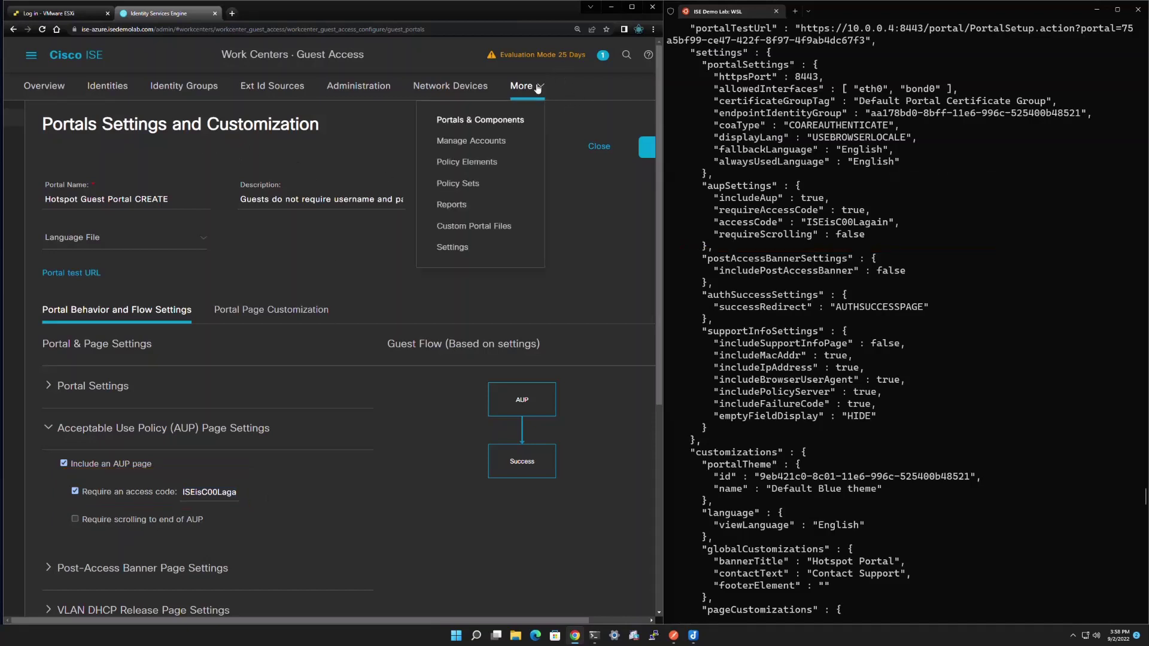
click(515, 123)
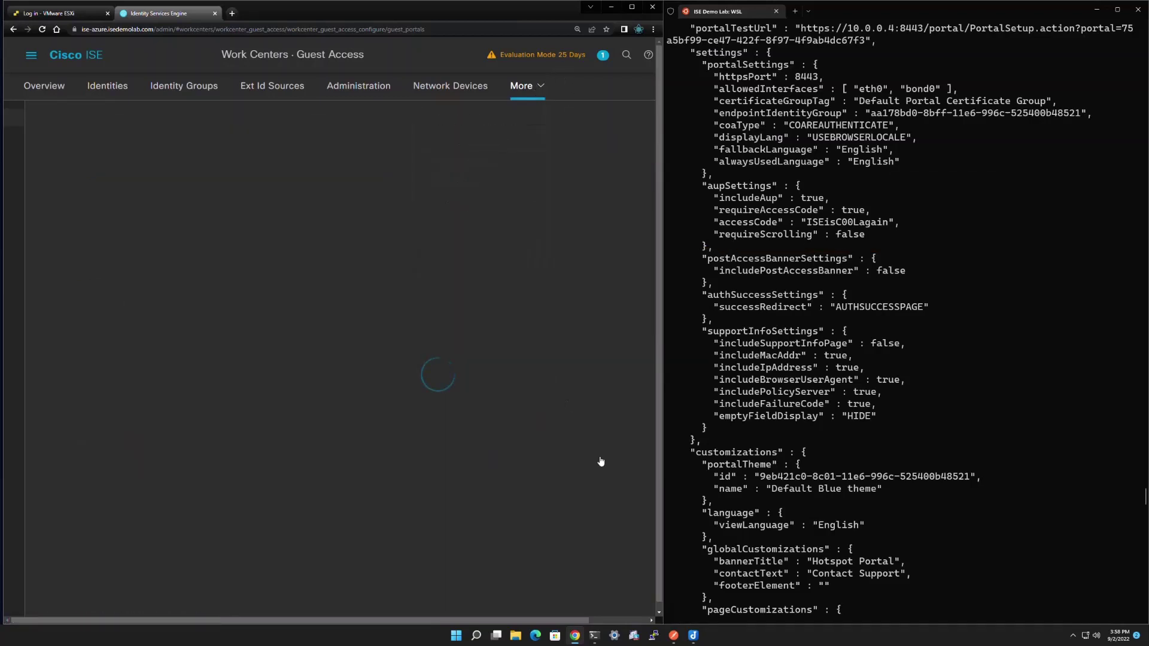
click(901, 601)
key(ctrl+l)
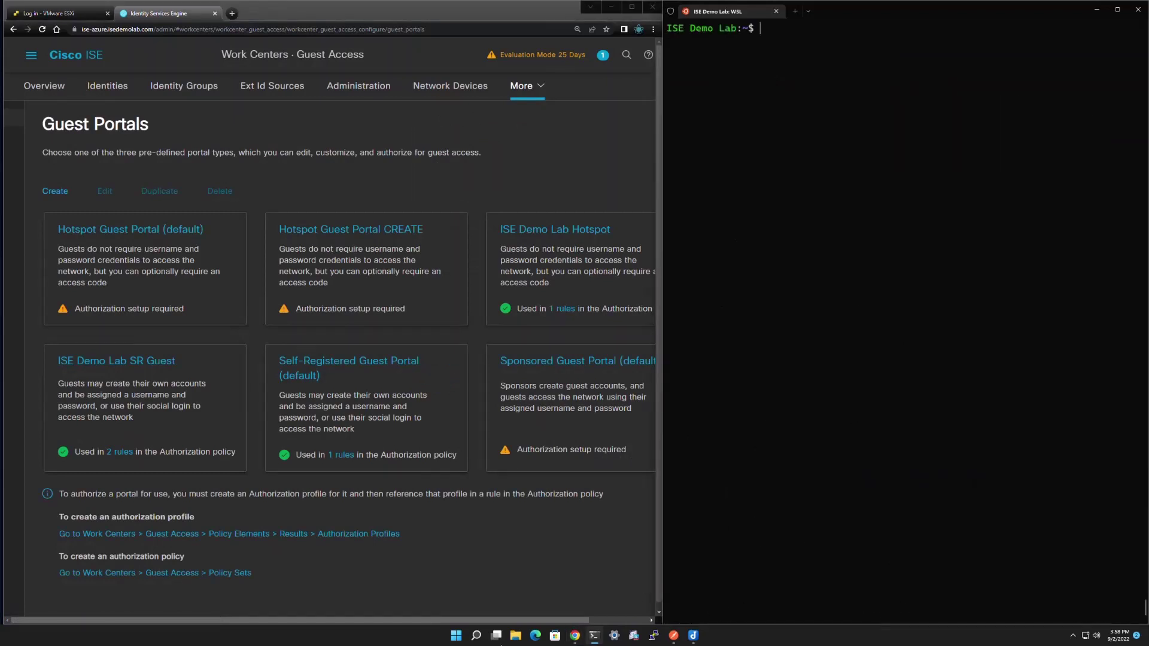
- Copy the entire "DELETE HotspotPortal" request from the ERS Requests note in Joplin
click(693, 635)
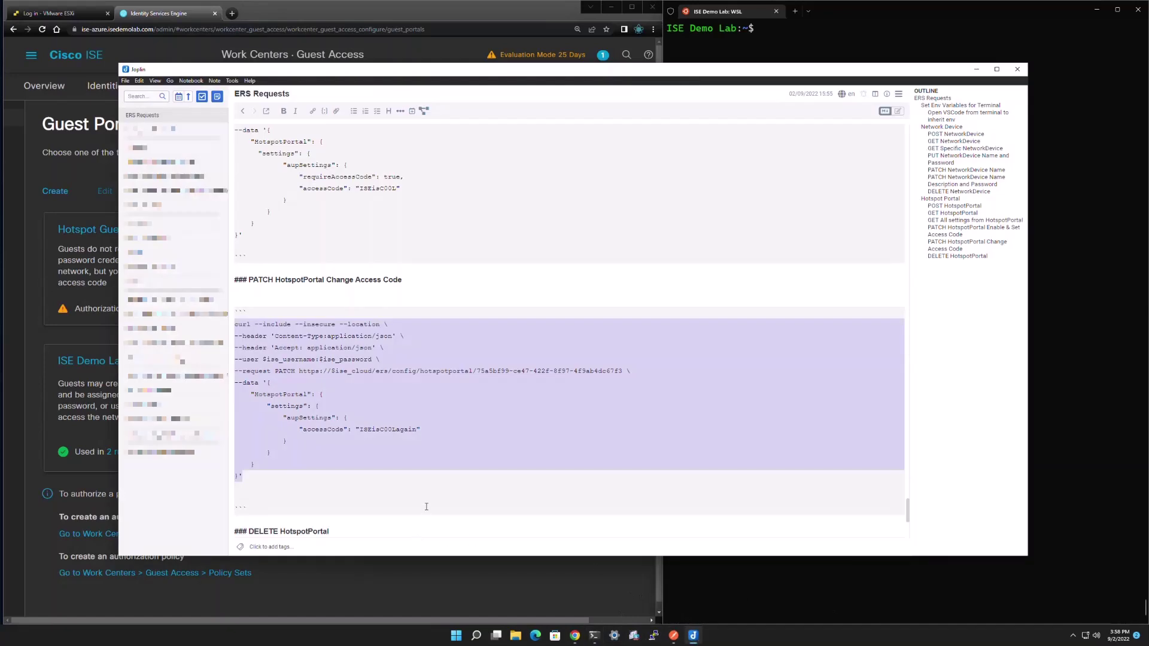
scroll(426, 507, down, 4)
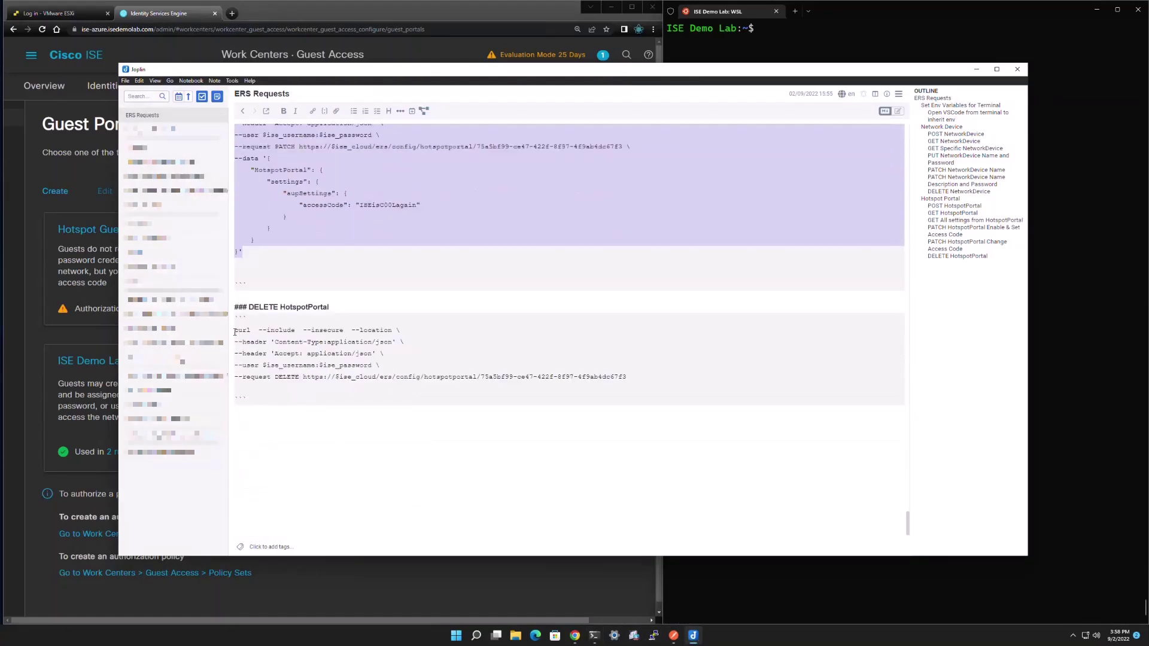
drag(236, 330, 632, 385)
key(ctrl+c)
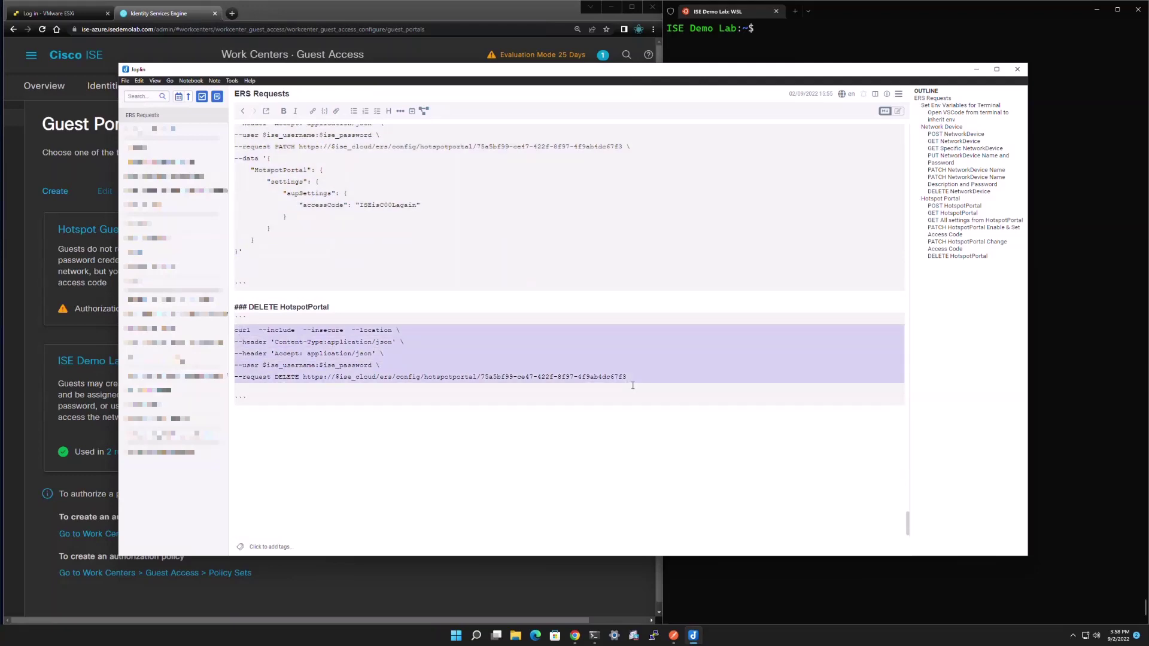
- Run the copied DELETE request to remove "Hotspot Guest Portal CREATE", and reload the Guest Portals page in Cisco ISE
click(607, 576)
click(741, 580)
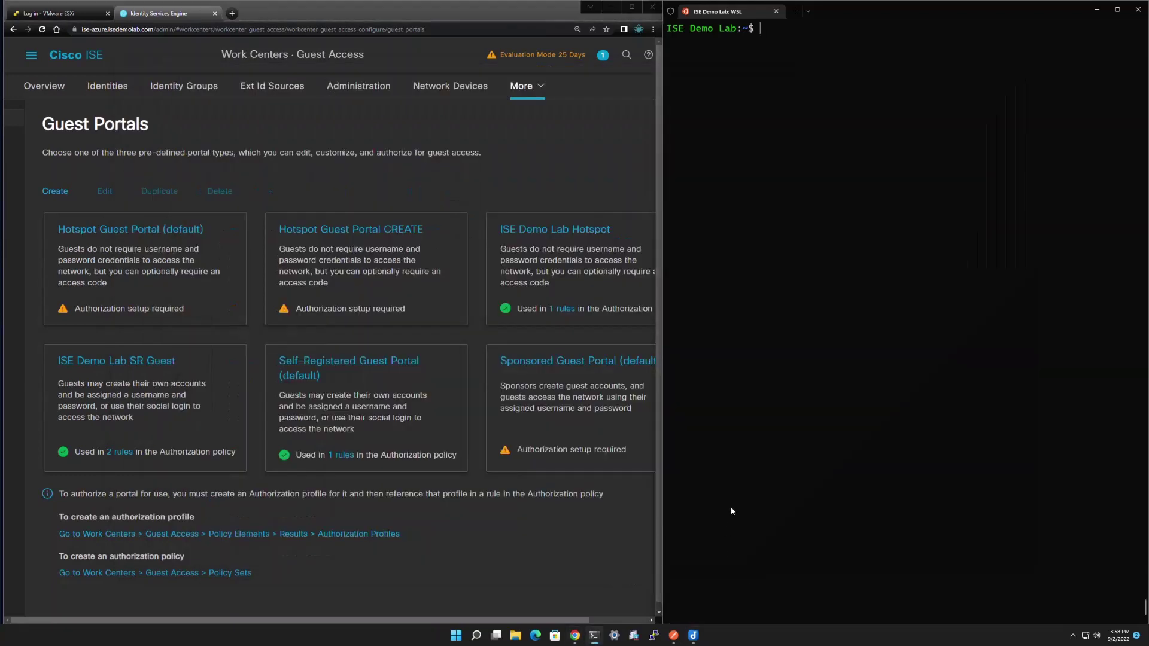
key(ctrl+v)
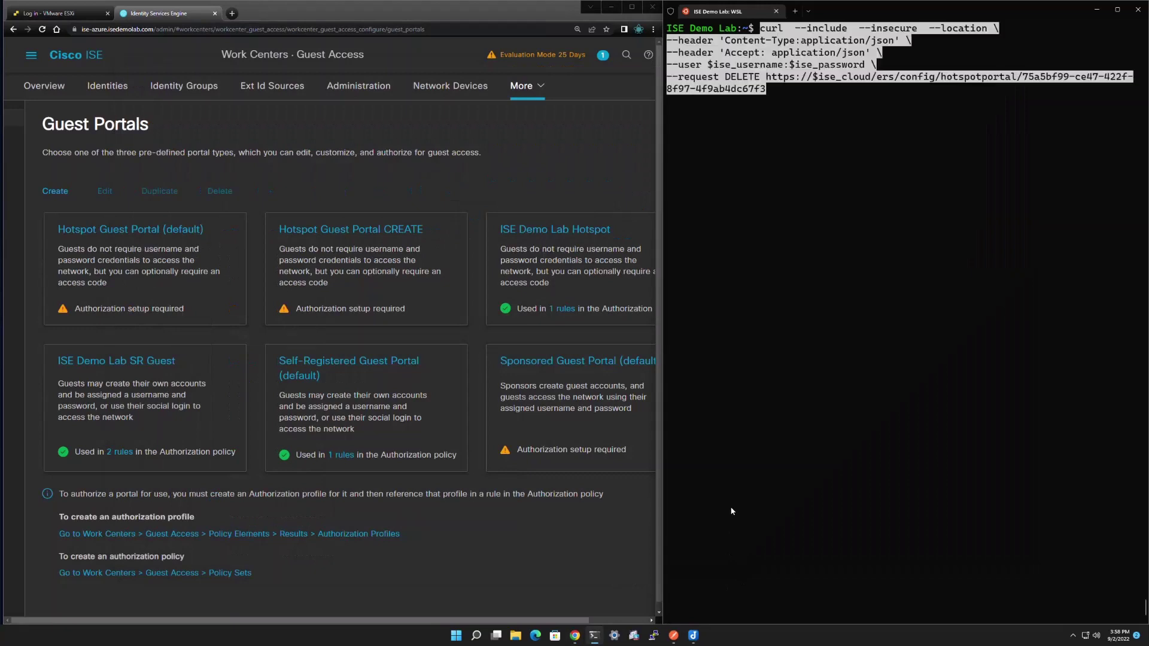
key(Return)
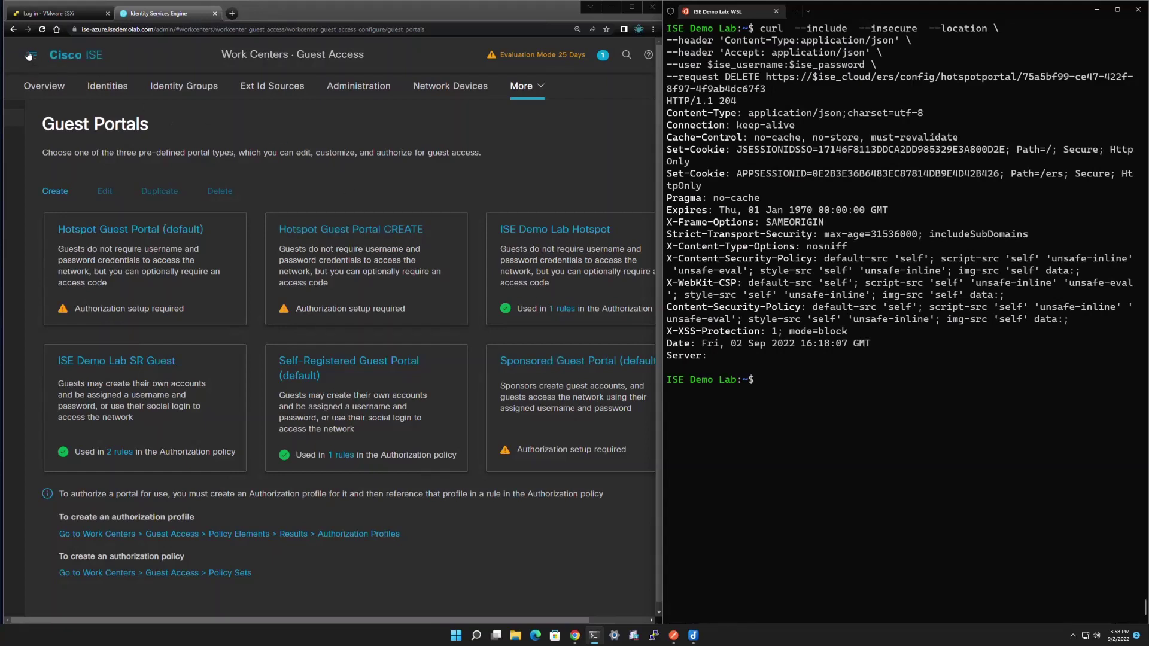
click(41, 30)
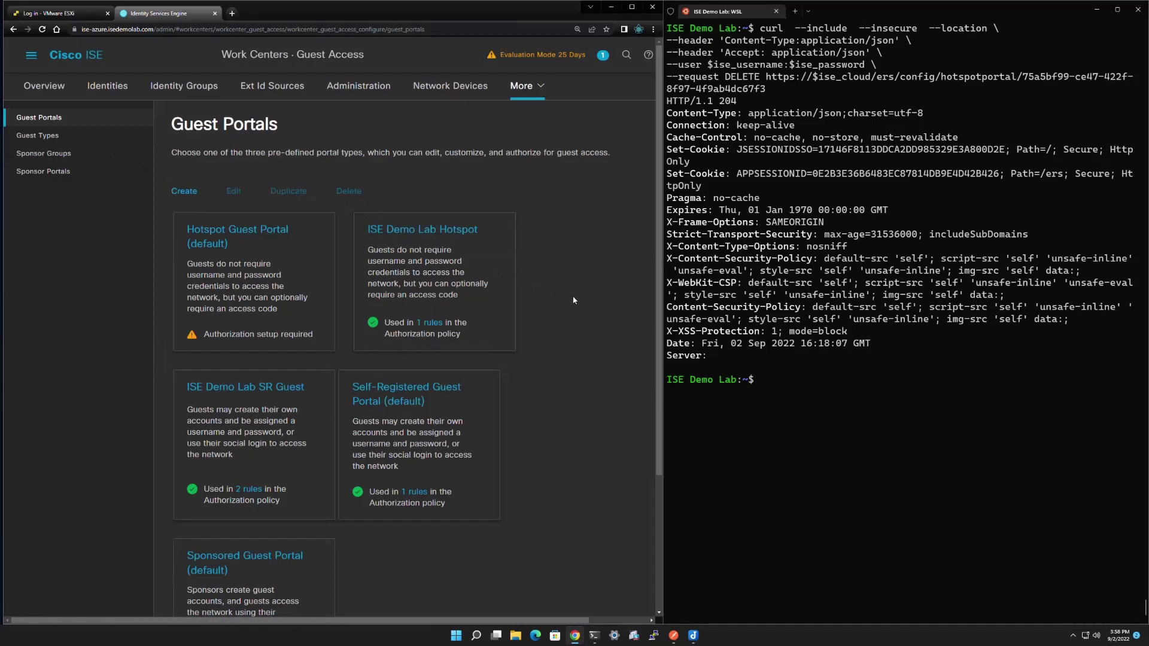
click(773, 441)
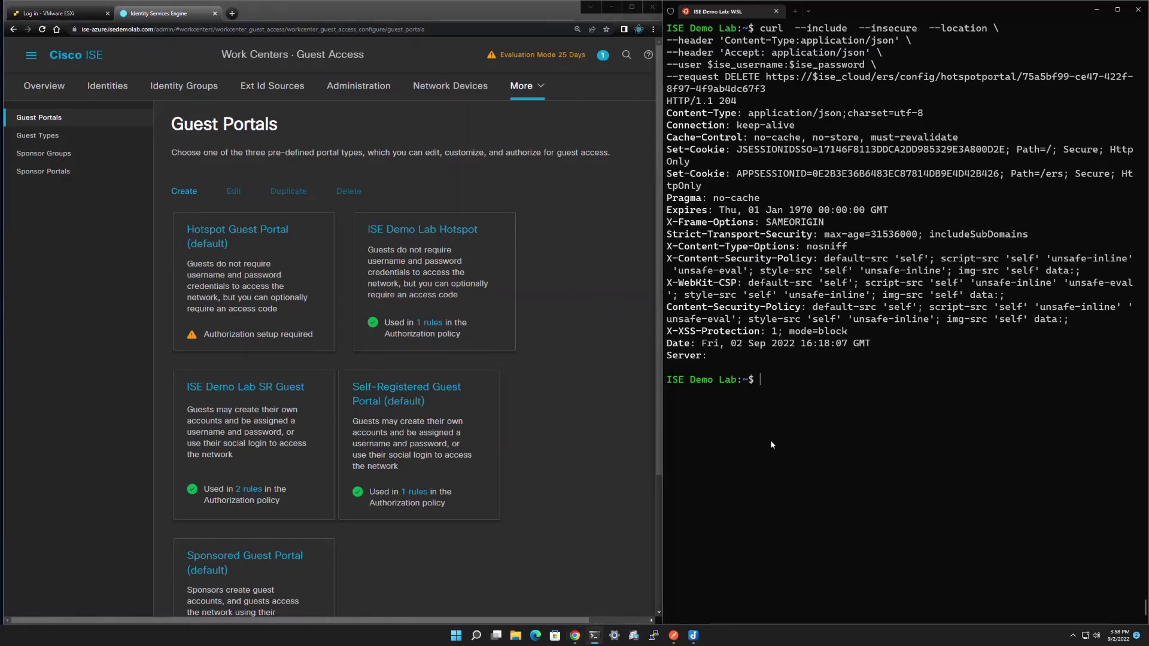